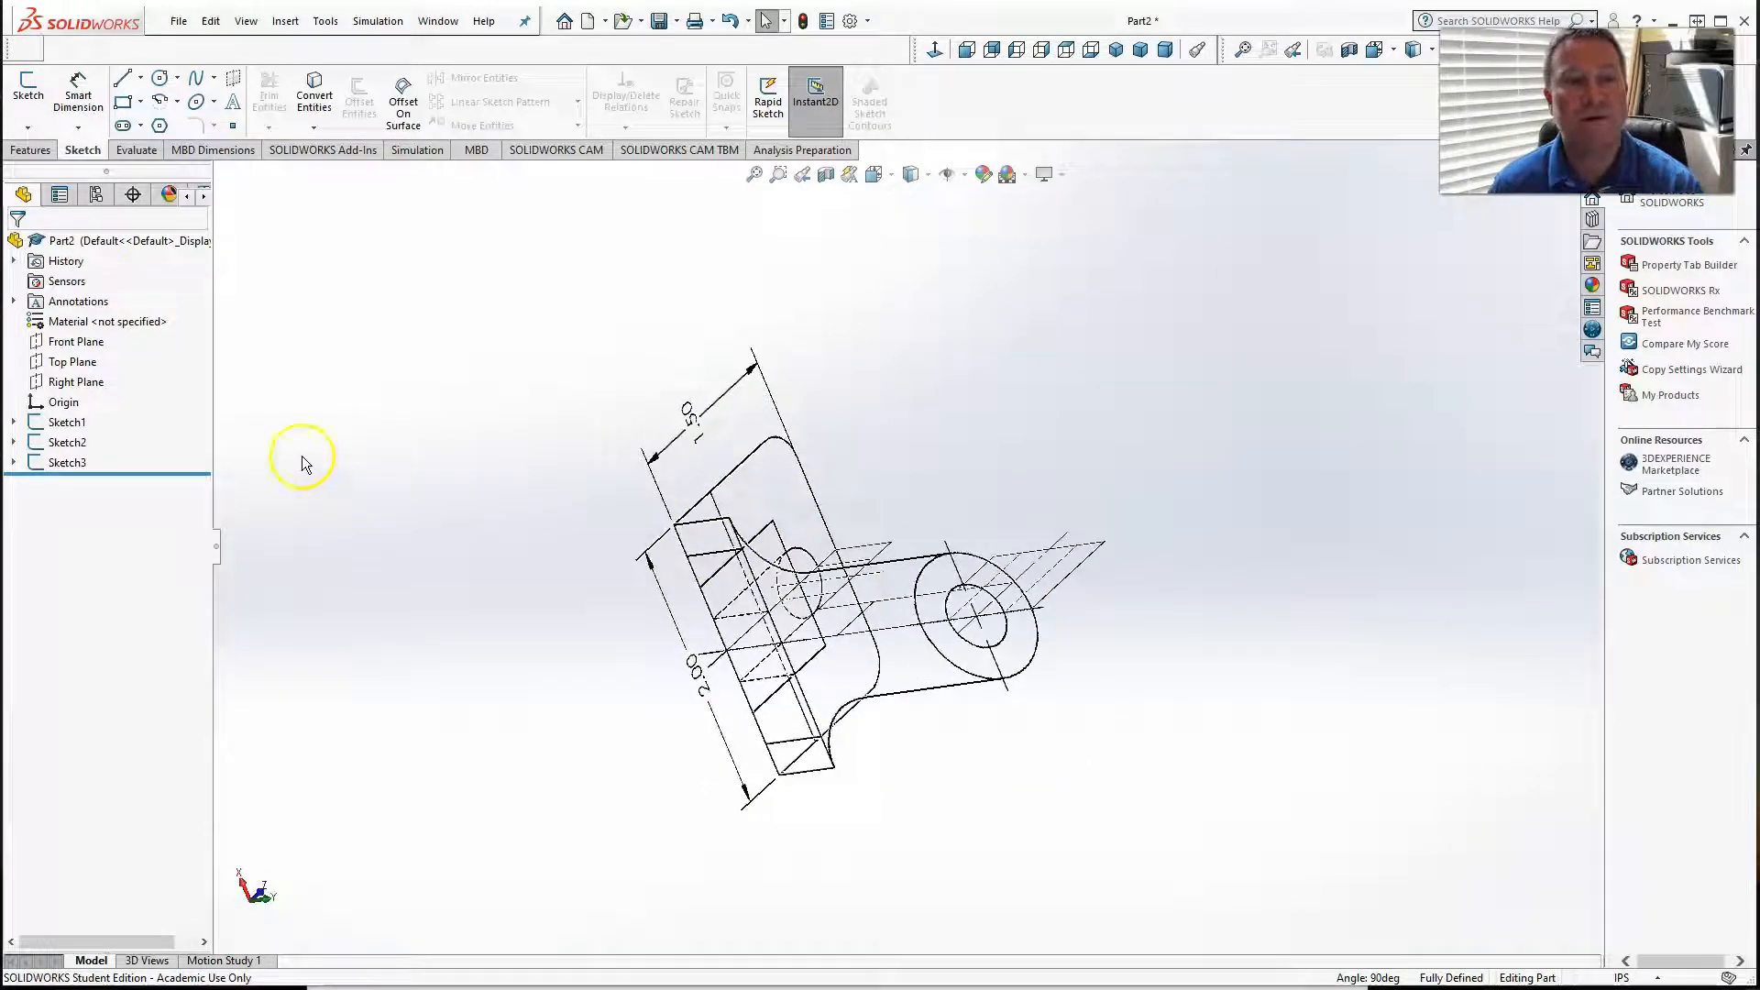
Step: Open Sketch1 for editing and orient the view normal to the Top Plane
{"action": "left_click", "coordinate": [66, 424]}
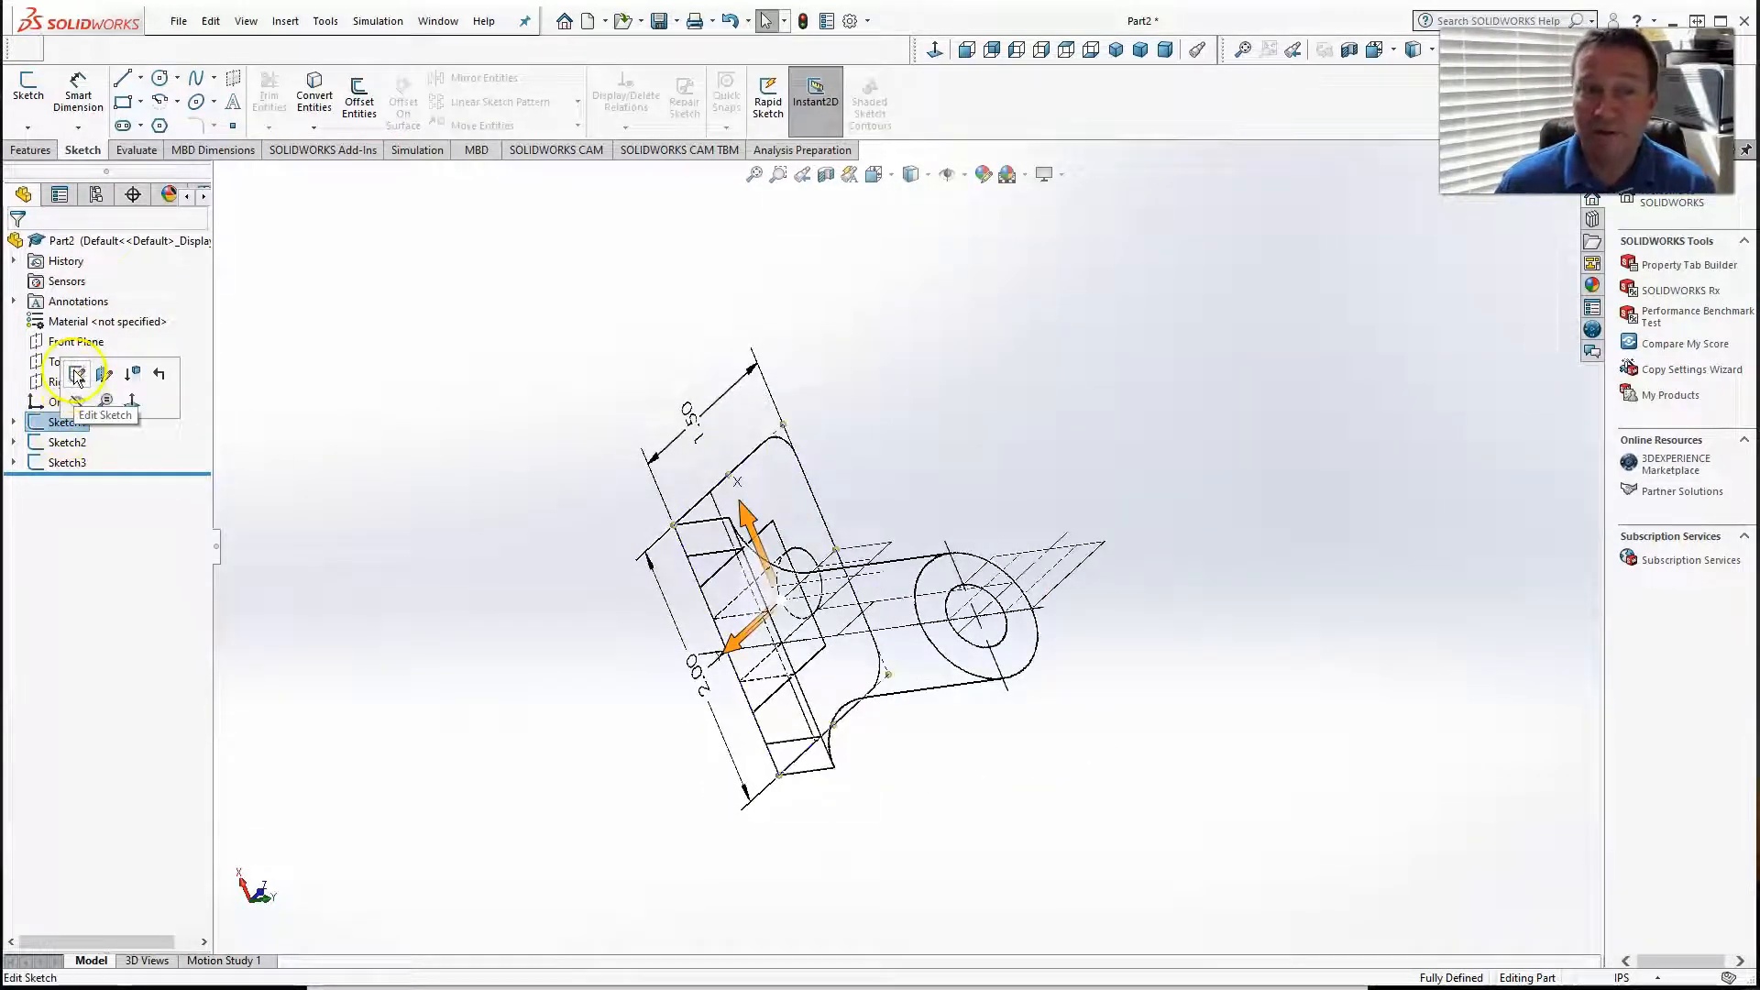
{"action": "left_click", "coordinate": [77, 376]}
{"action": "left_click", "coordinate": [88, 366]}
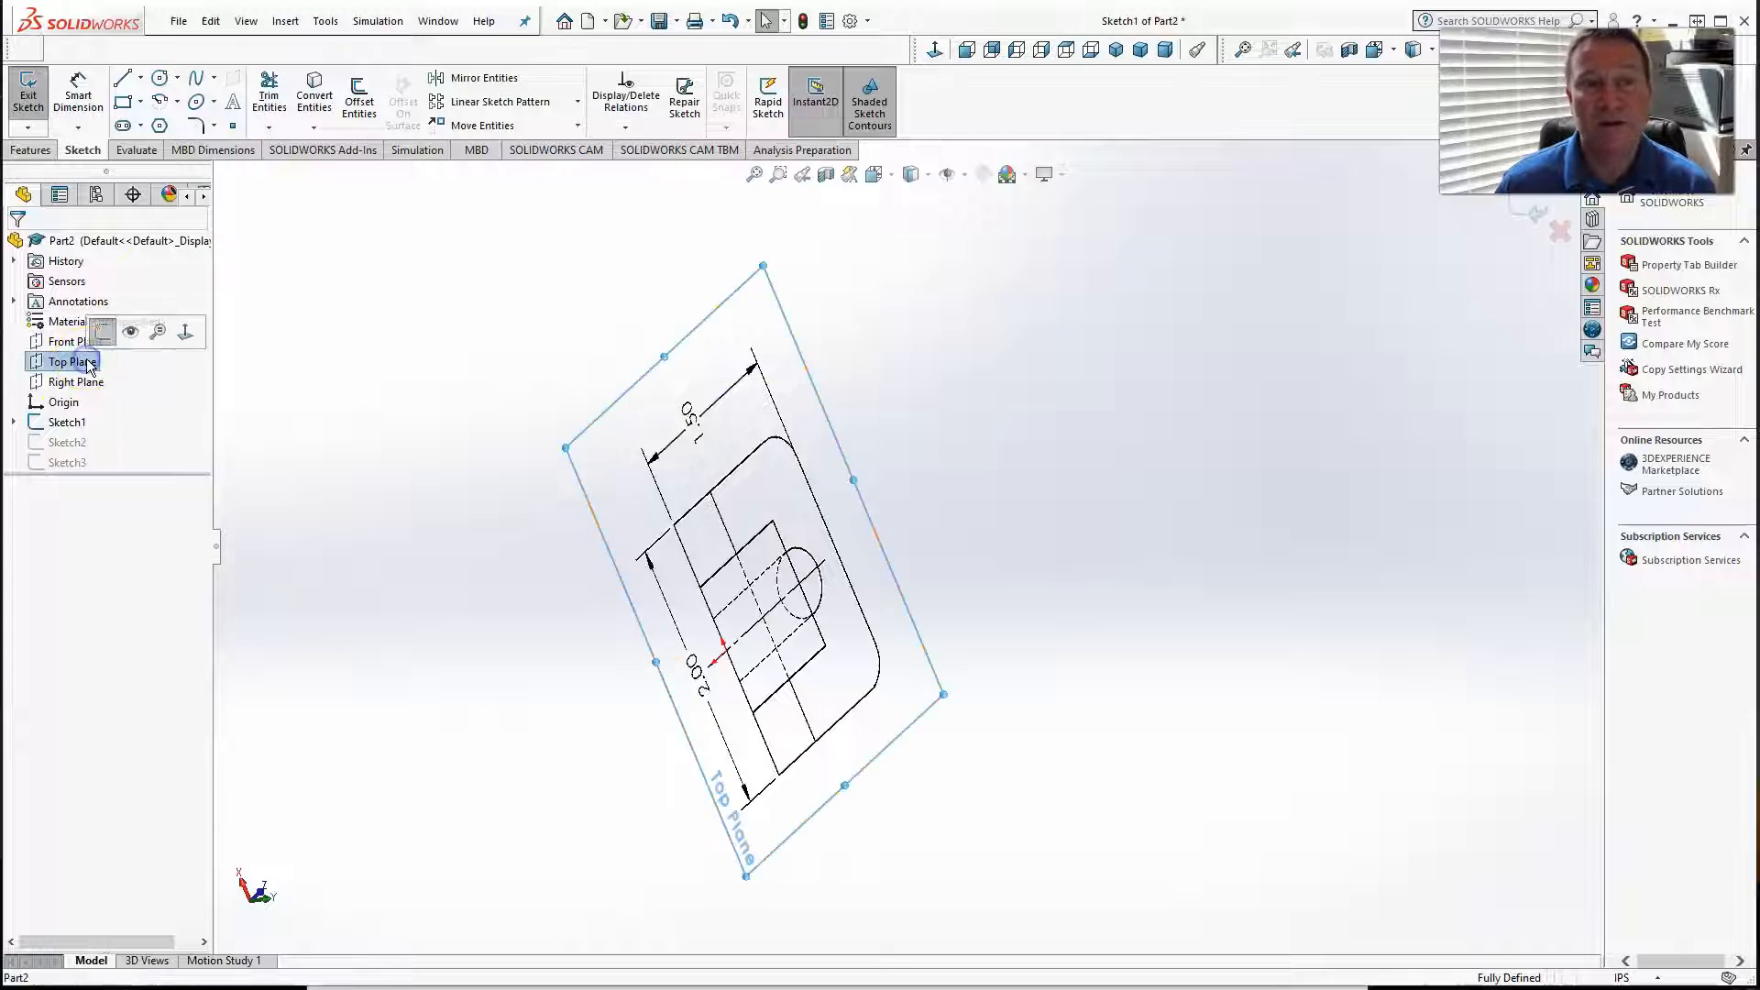
{"action": "left_click", "coordinate": [184, 330]}
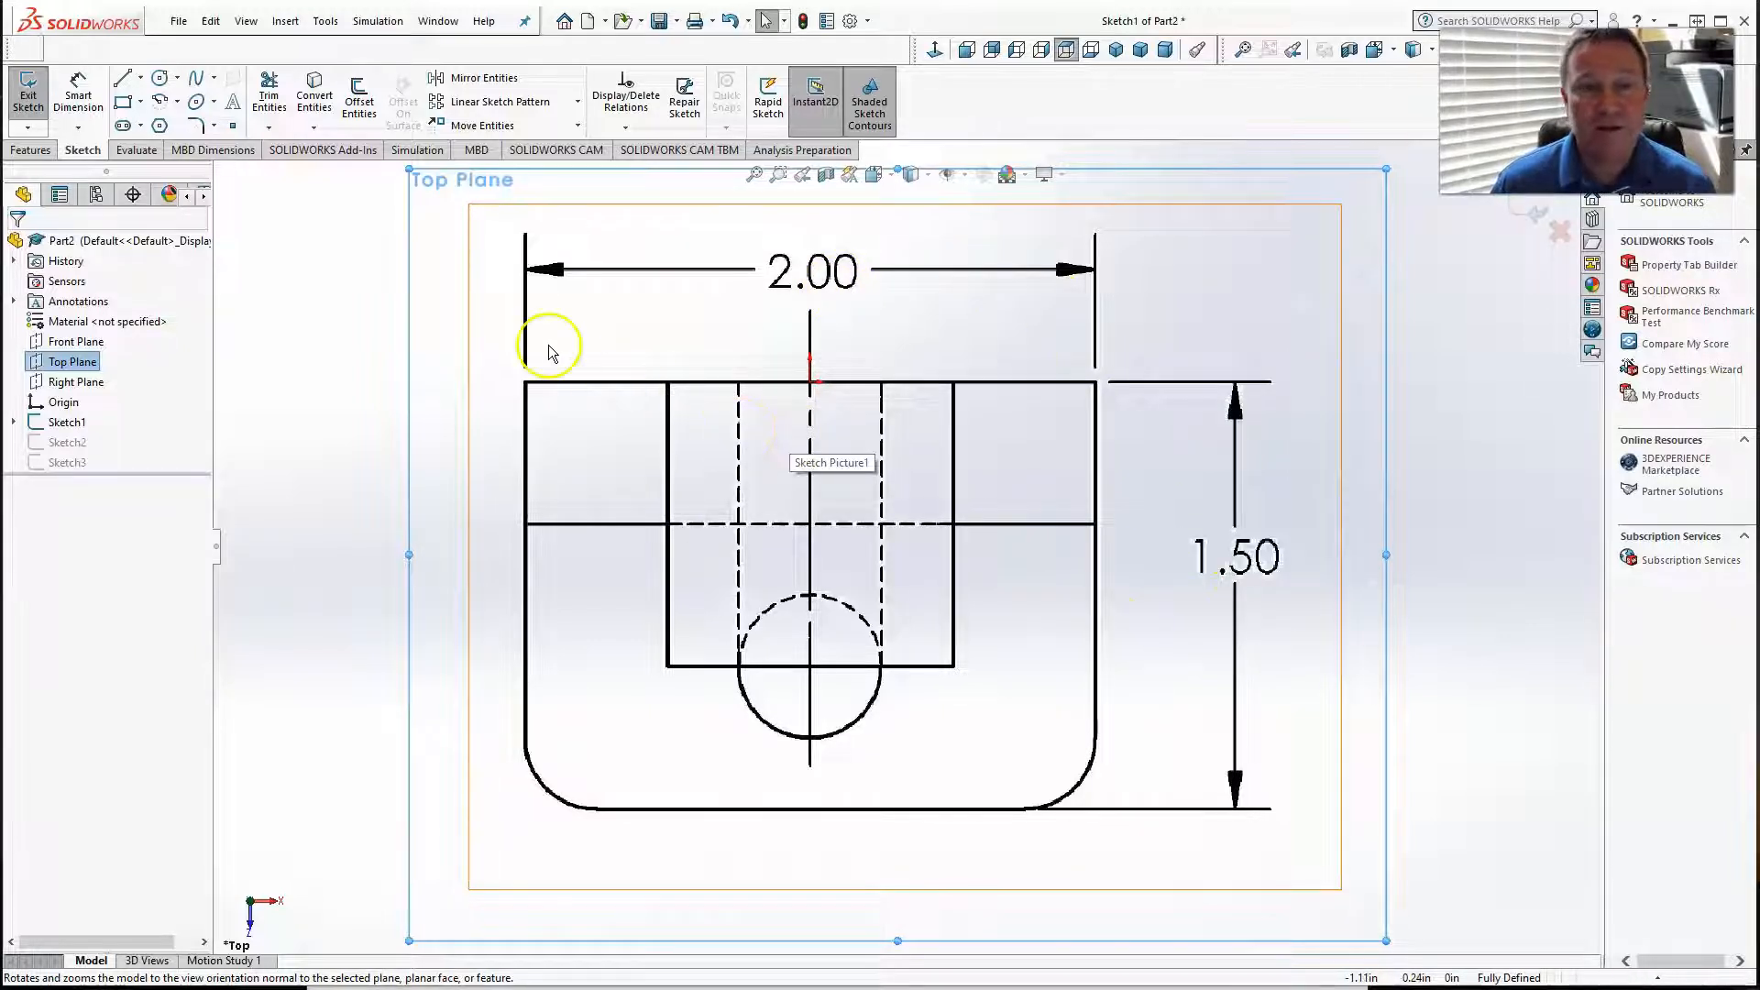
Step: Sketch a corner rectangle about 2.00 by 1.50 in over the outer outline of the top-view sketch picture
{"action": "left_click", "coordinate": [122, 101]}
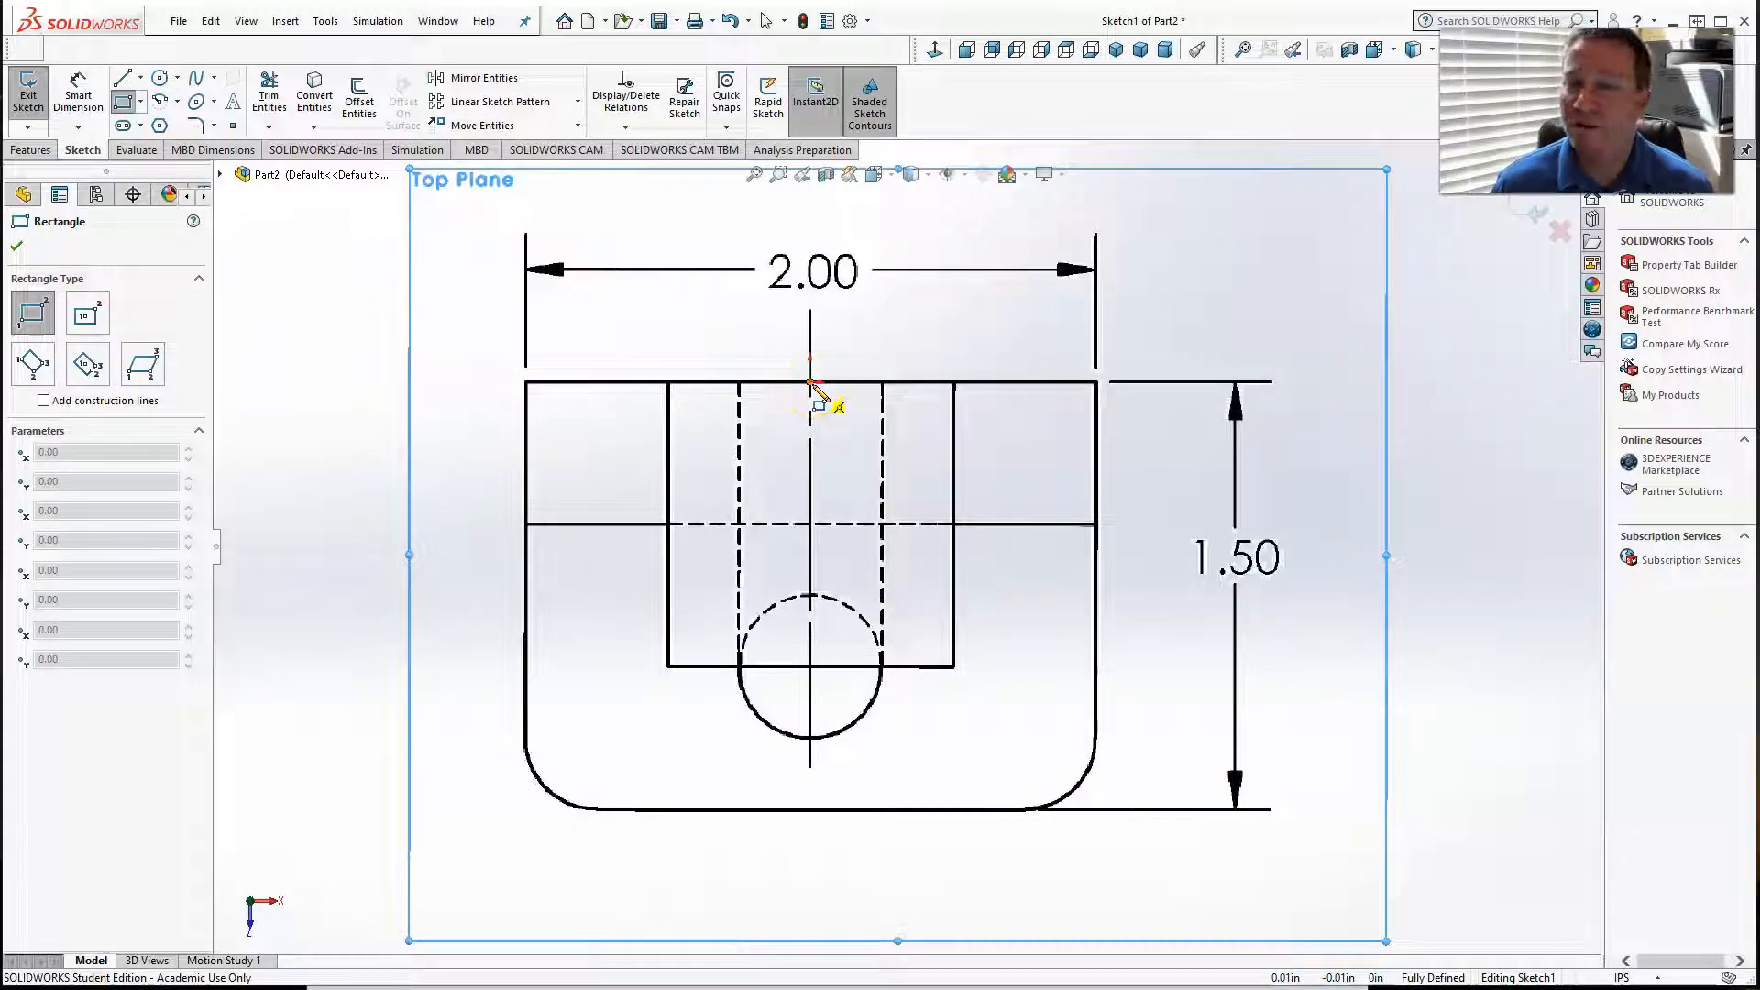
{"action": "scroll", "coordinate": [530, 385], "scroll_direction": "down", "scroll_amount": 5}
{"action": "scroll", "coordinate": [782, 511], "scroll_direction": "down", "scroll_amount": 6}
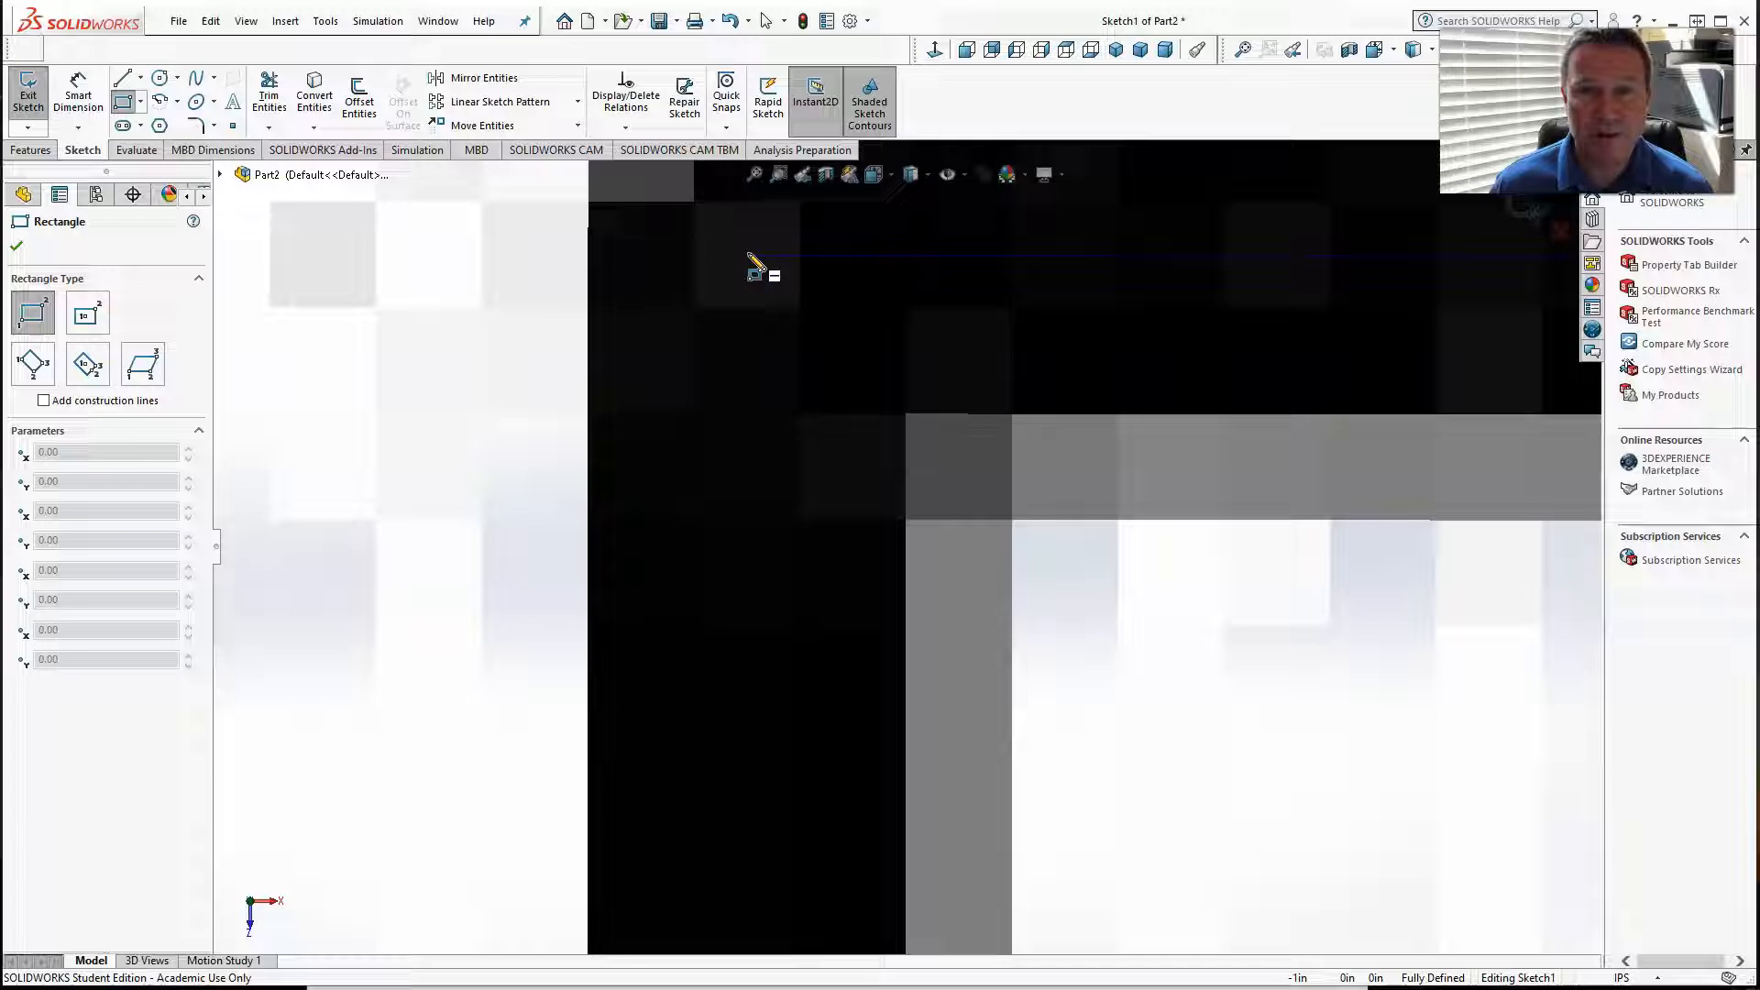
{"action": "scroll", "coordinate": [789, 420], "scroll_direction": "up", "scroll_amount": 9}
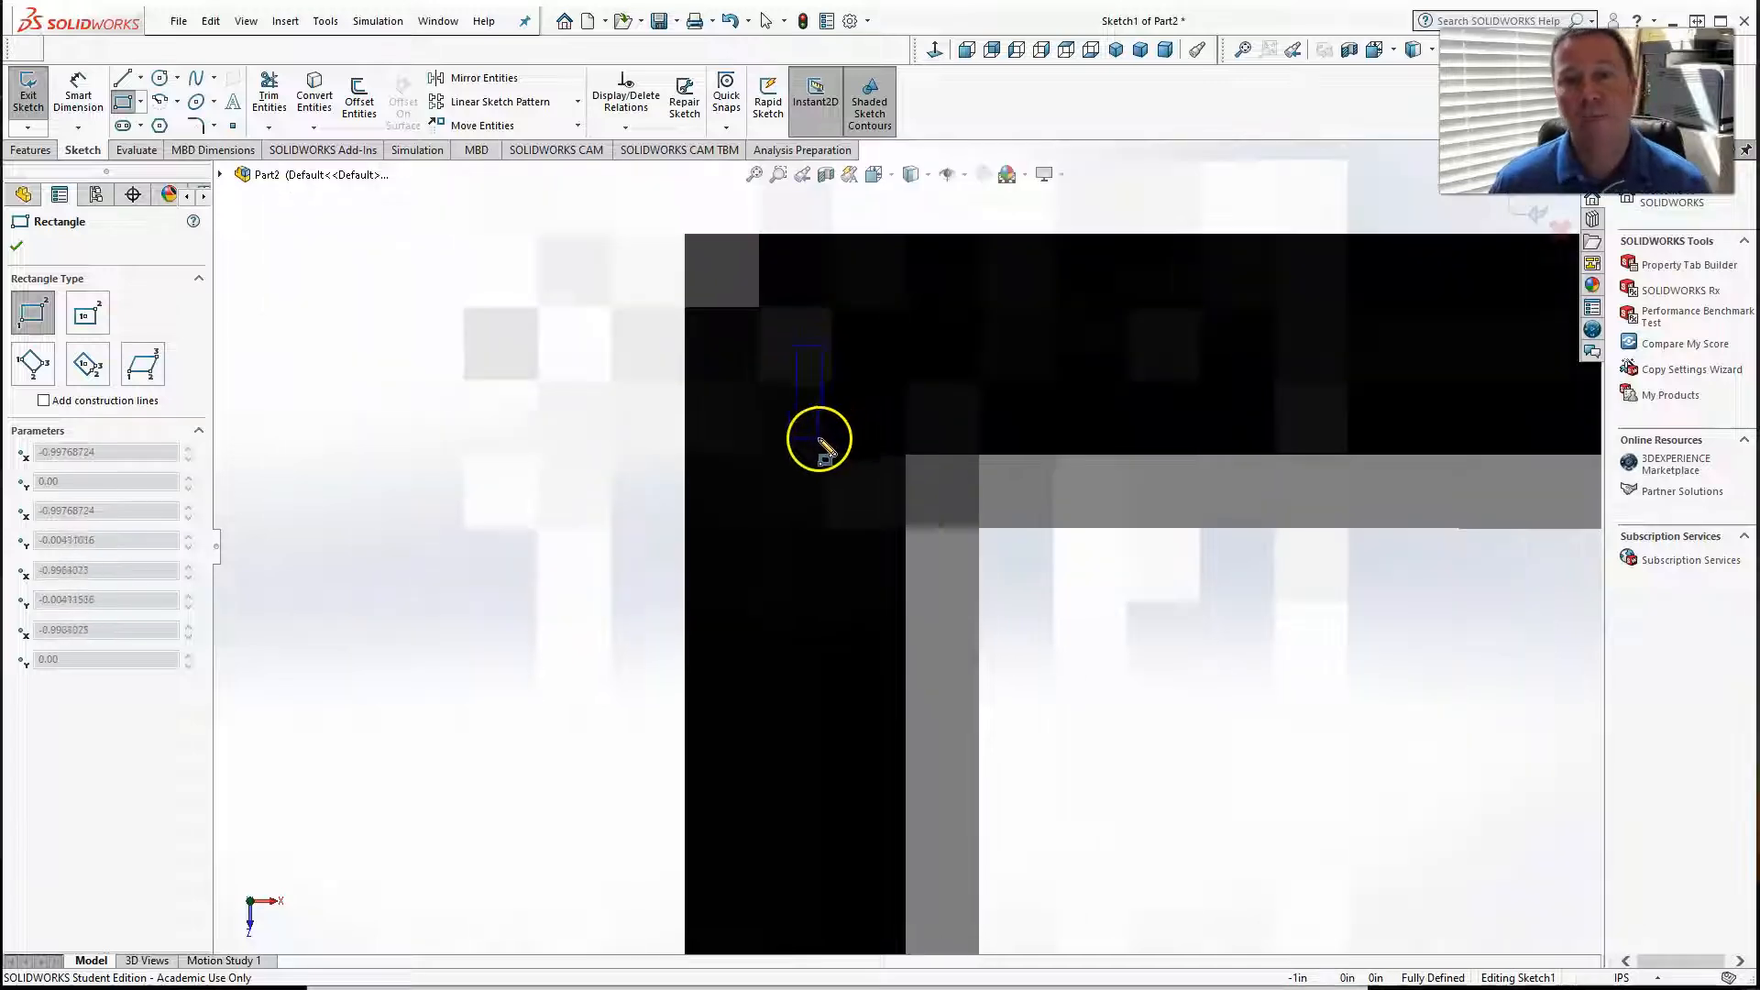
{"action": "scroll", "coordinate": [807, 396], "scroll_direction": "up", "scroll_amount": 5}
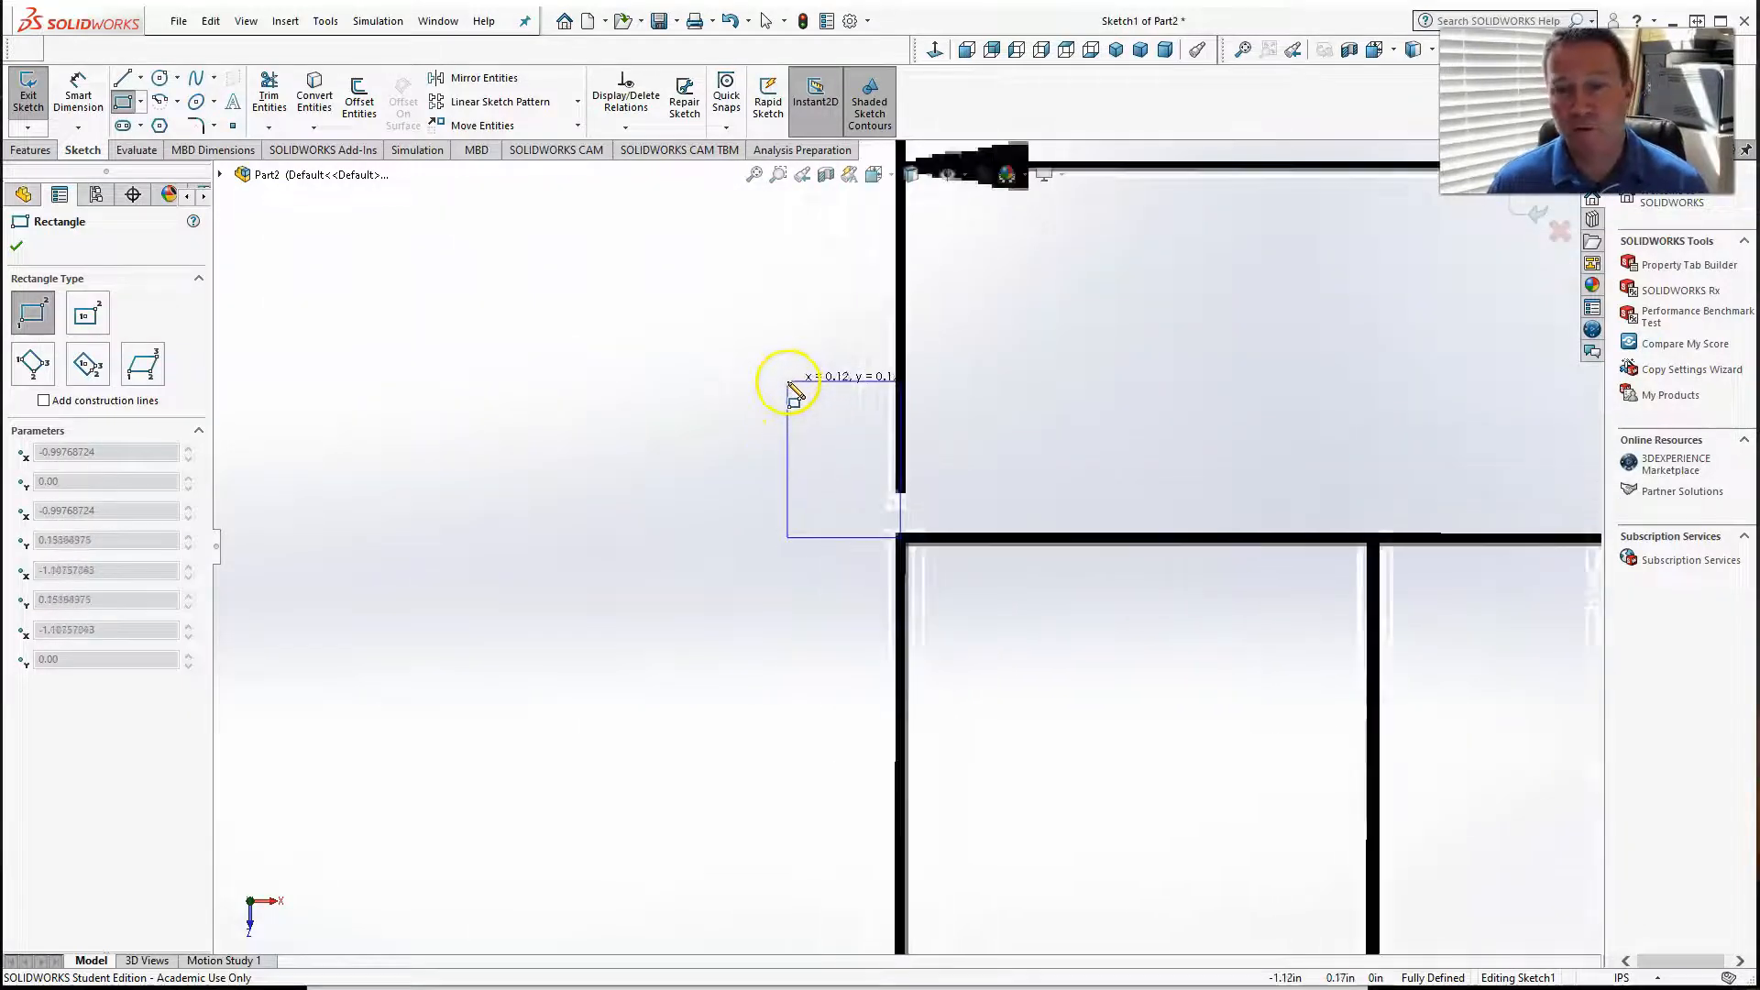
{"action": "scroll", "coordinate": [1249, 825], "scroll_direction": "down", "scroll_amount": 6}
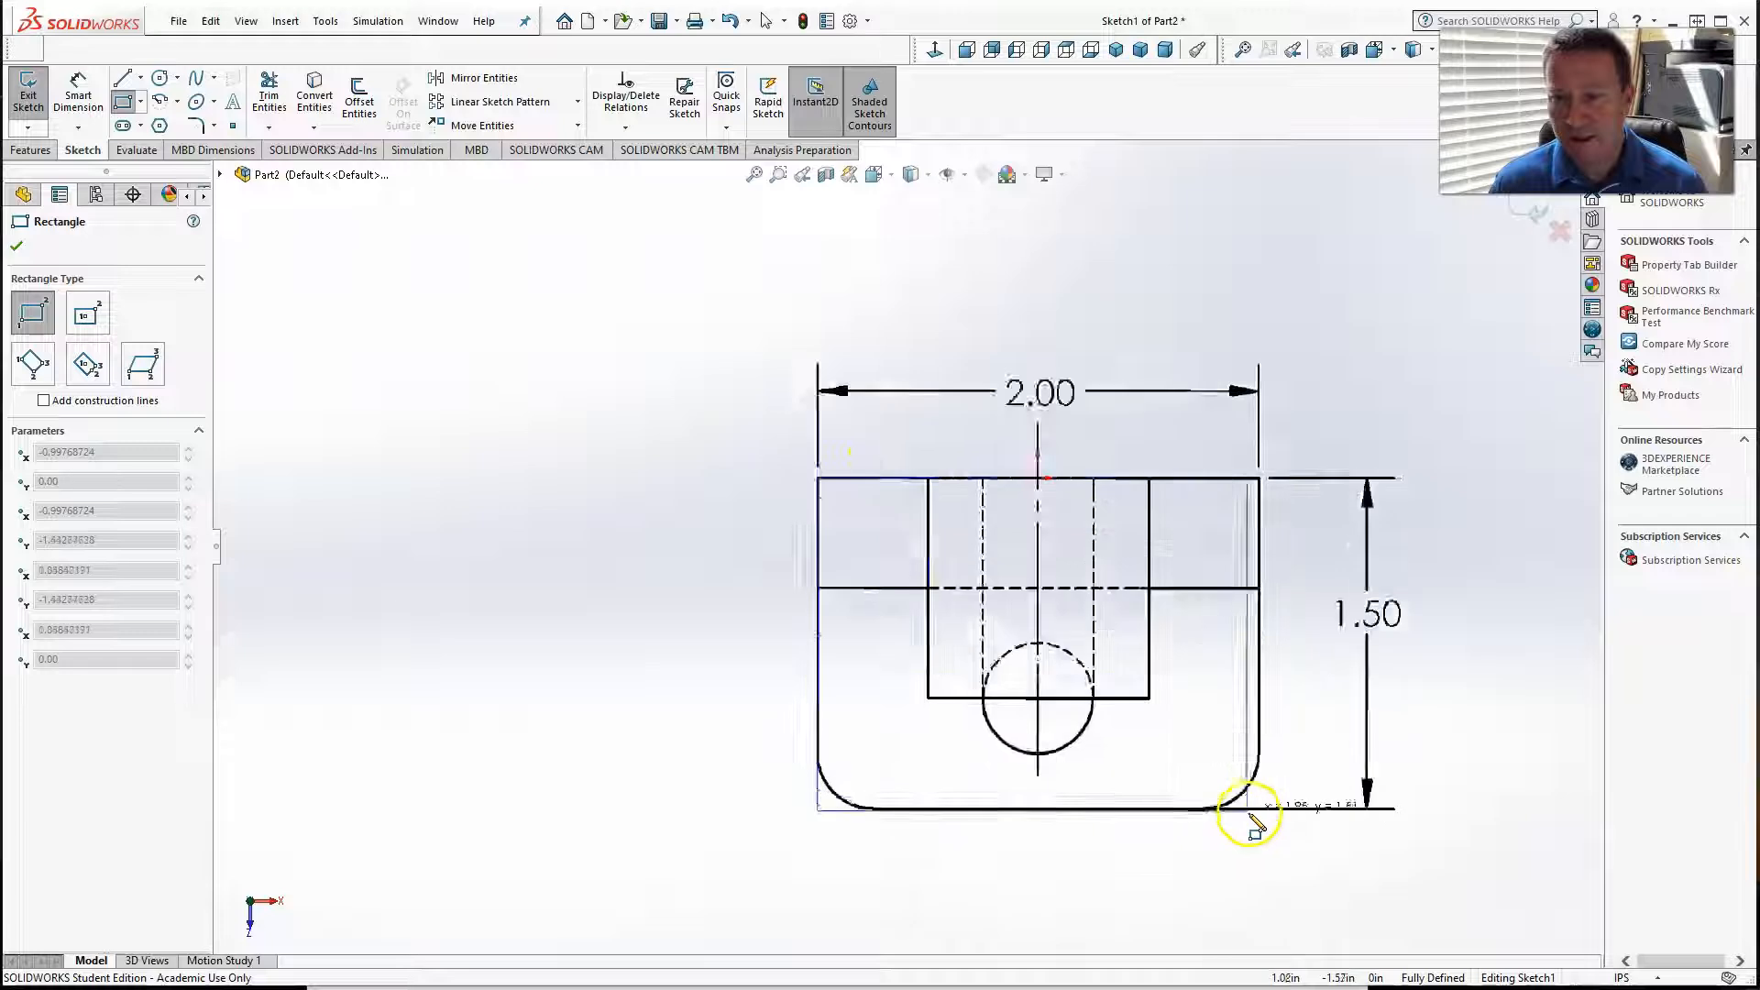
{"action": "scroll", "coordinate": [1194, 788], "scroll_direction": "down", "scroll_amount": 5}
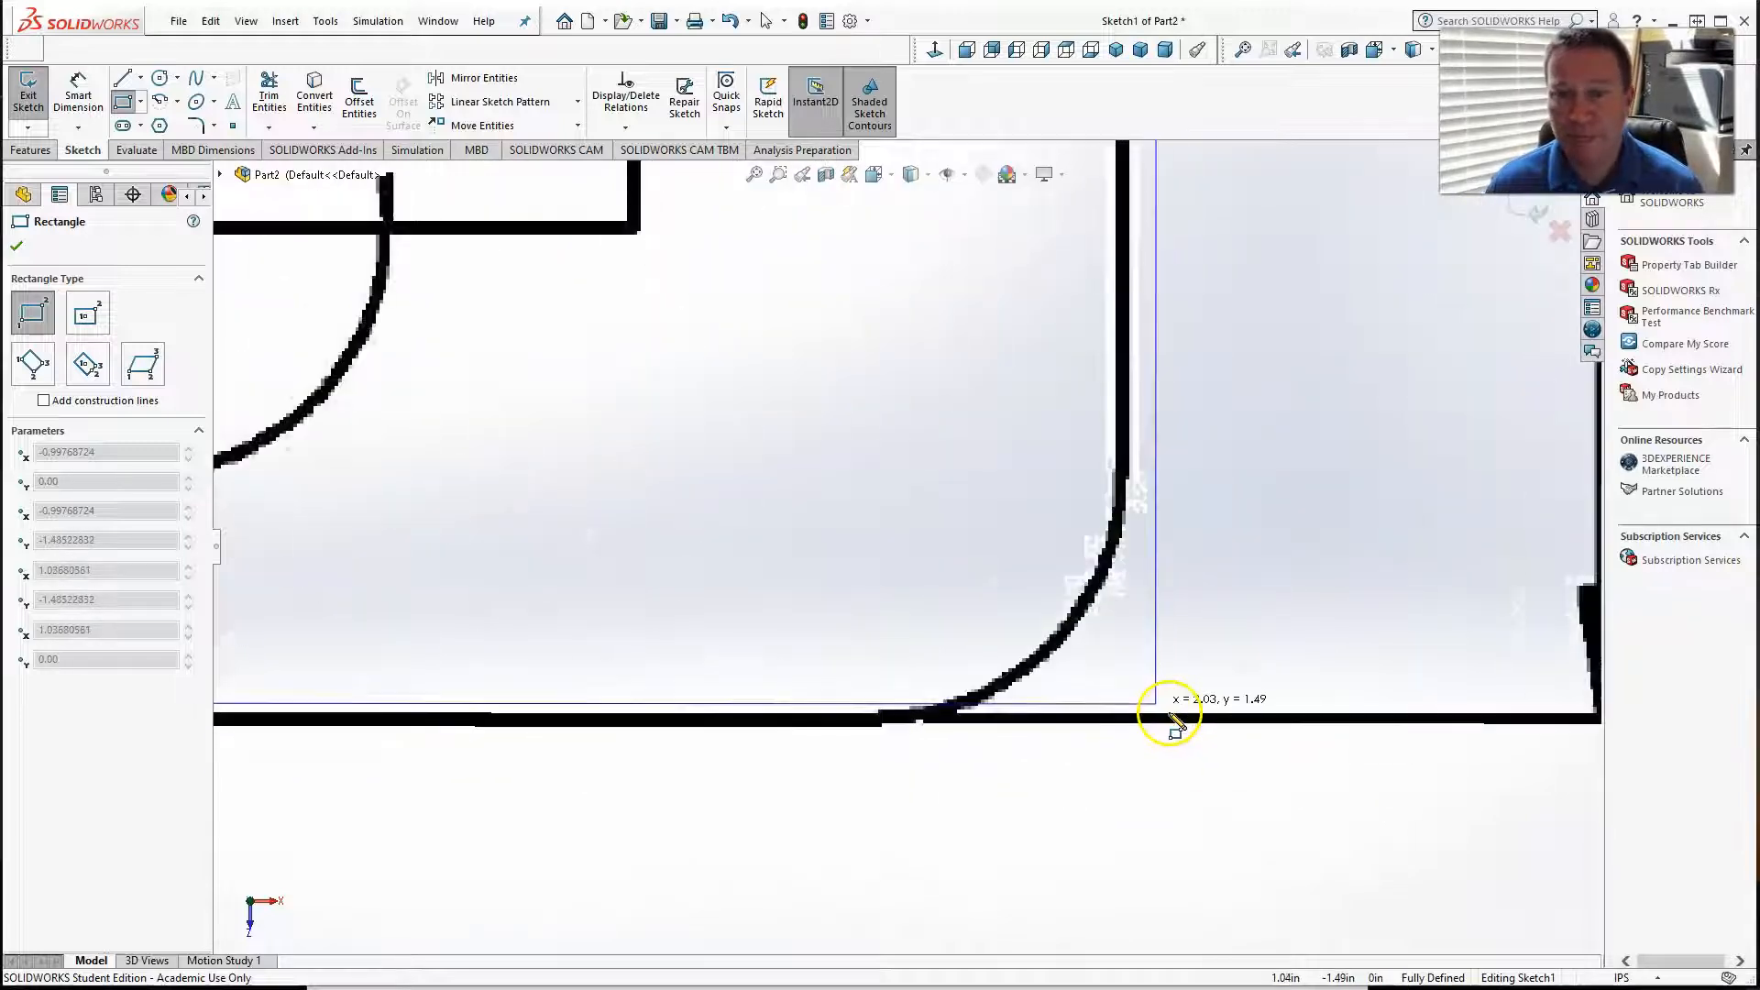
{"action": "scroll", "coordinate": [1009, 632], "scroll_direction": "down", "scroll_amount": 3}
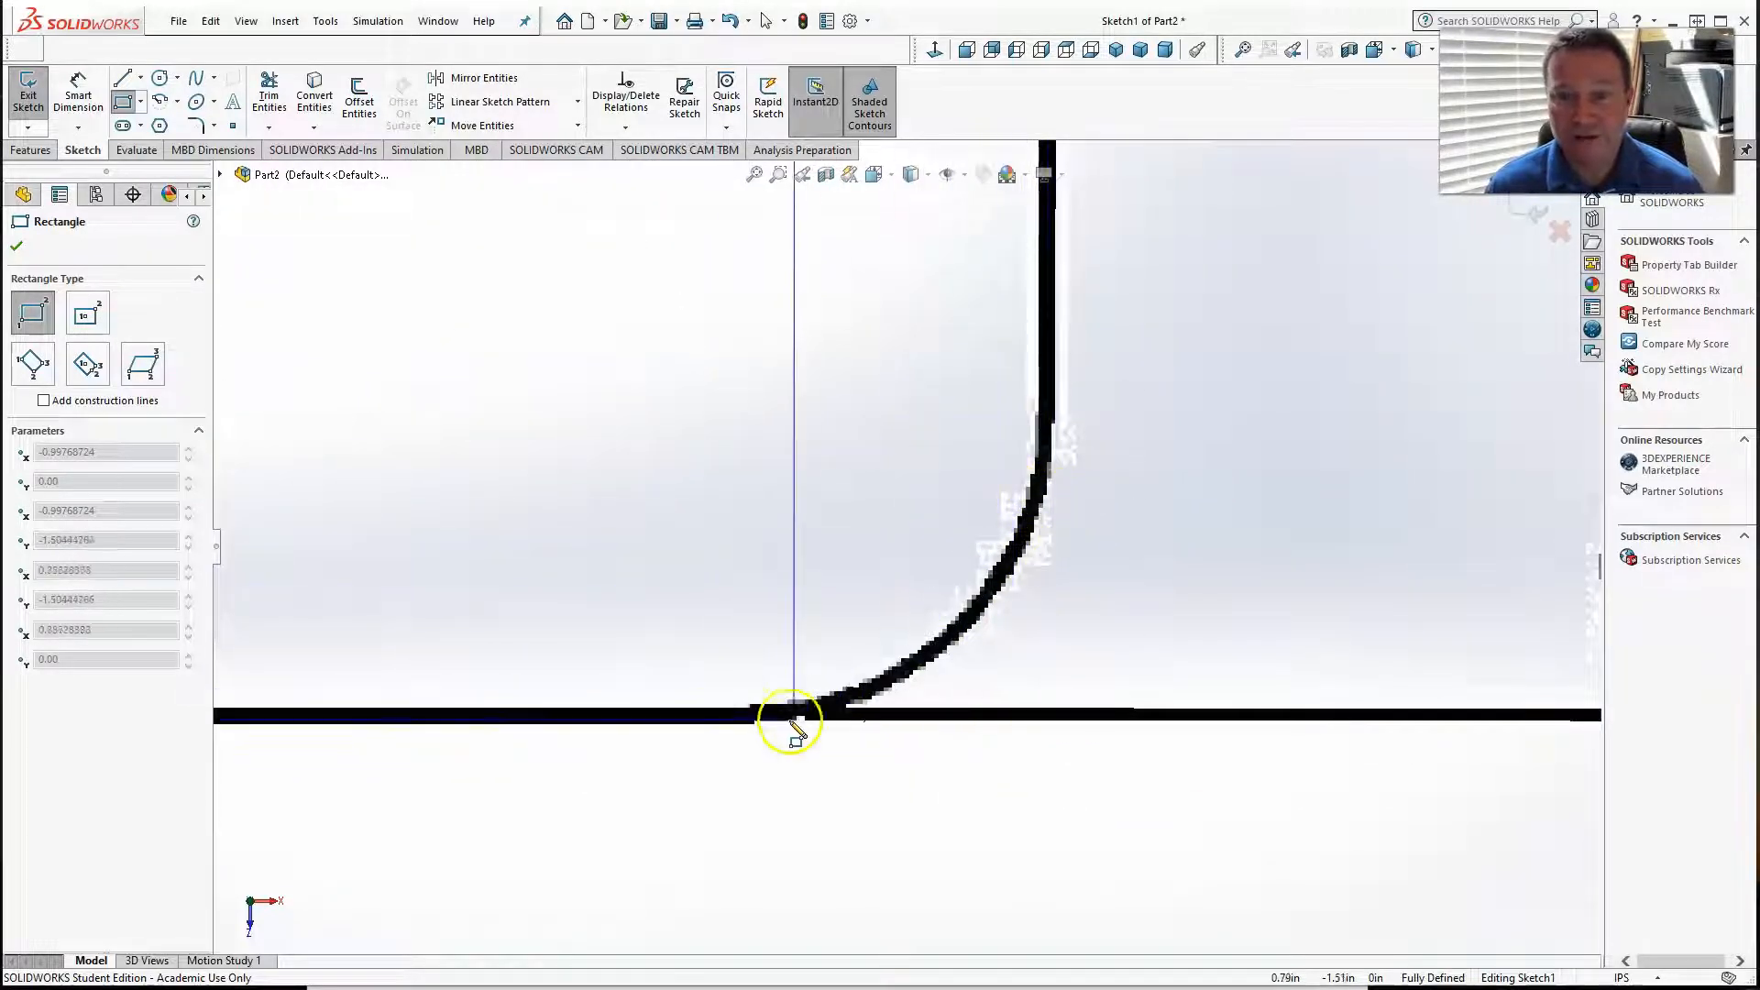
{"action": "scroll", "coordinate": [1050, 706], "scroll_direction": "down", "scroll_amount": 3}
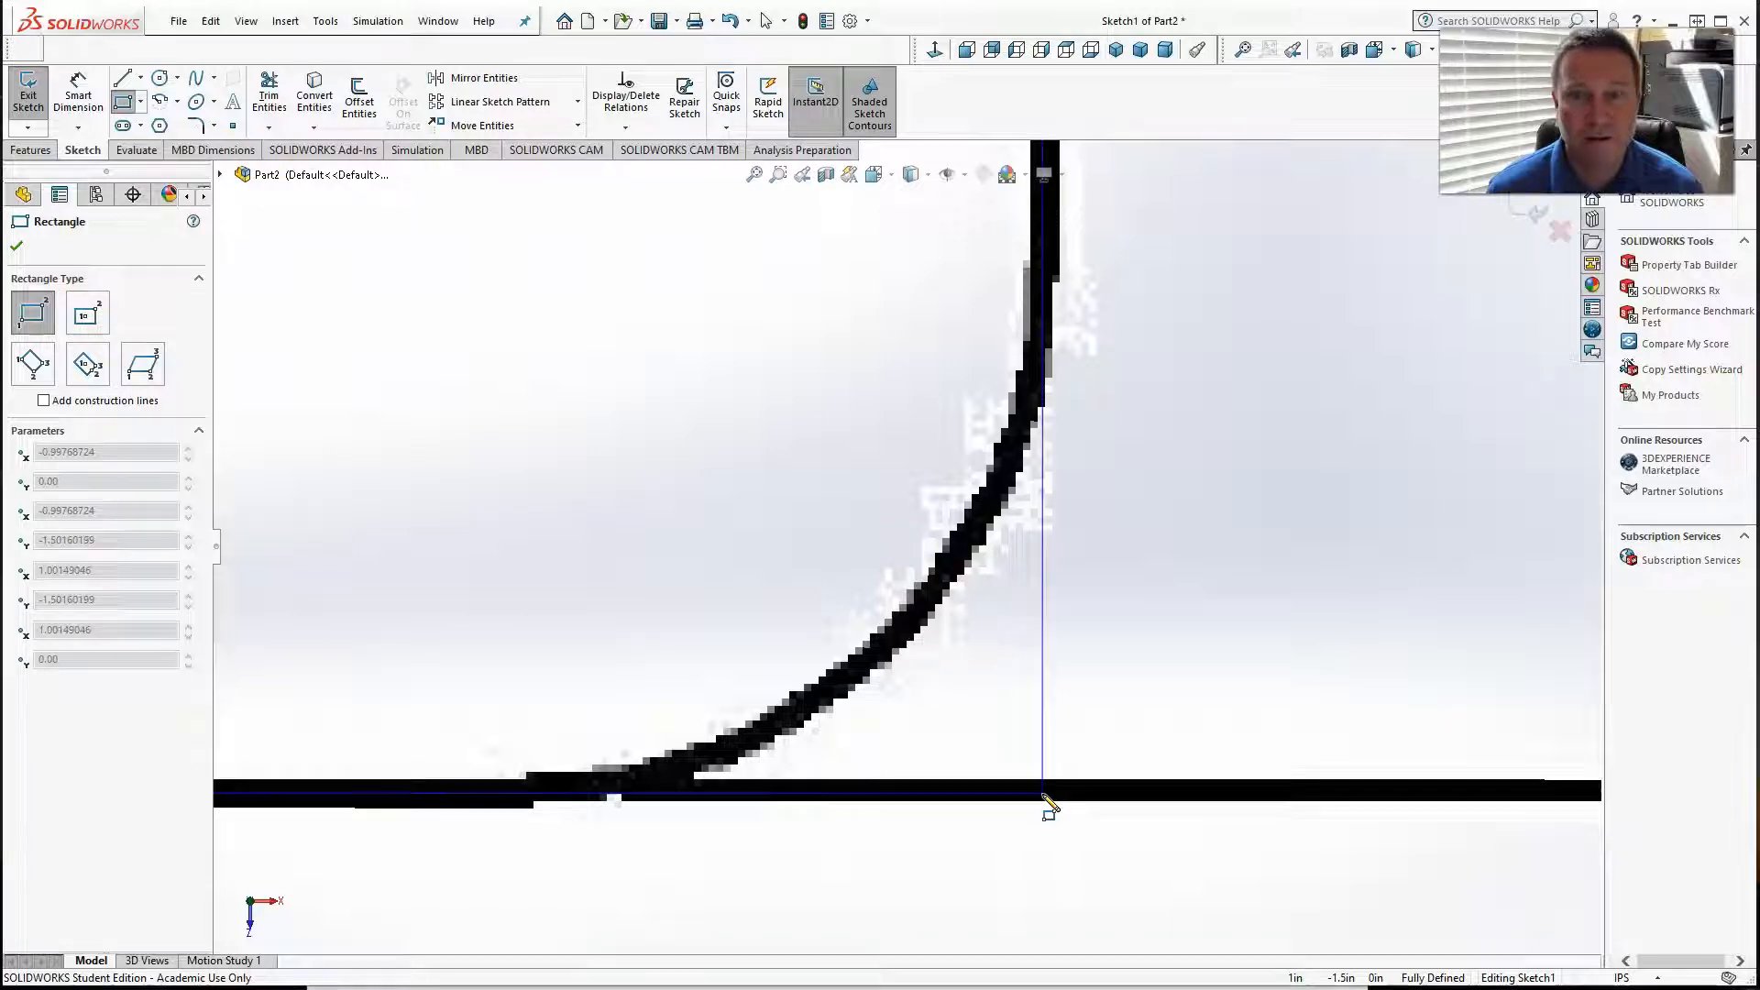
{"action": "left_click", "coordinate": [1048, 805]}
{"action": "scroll", "coordinate": [1100, 830], "scroll_direction": "up", "scroll_amount": 5}
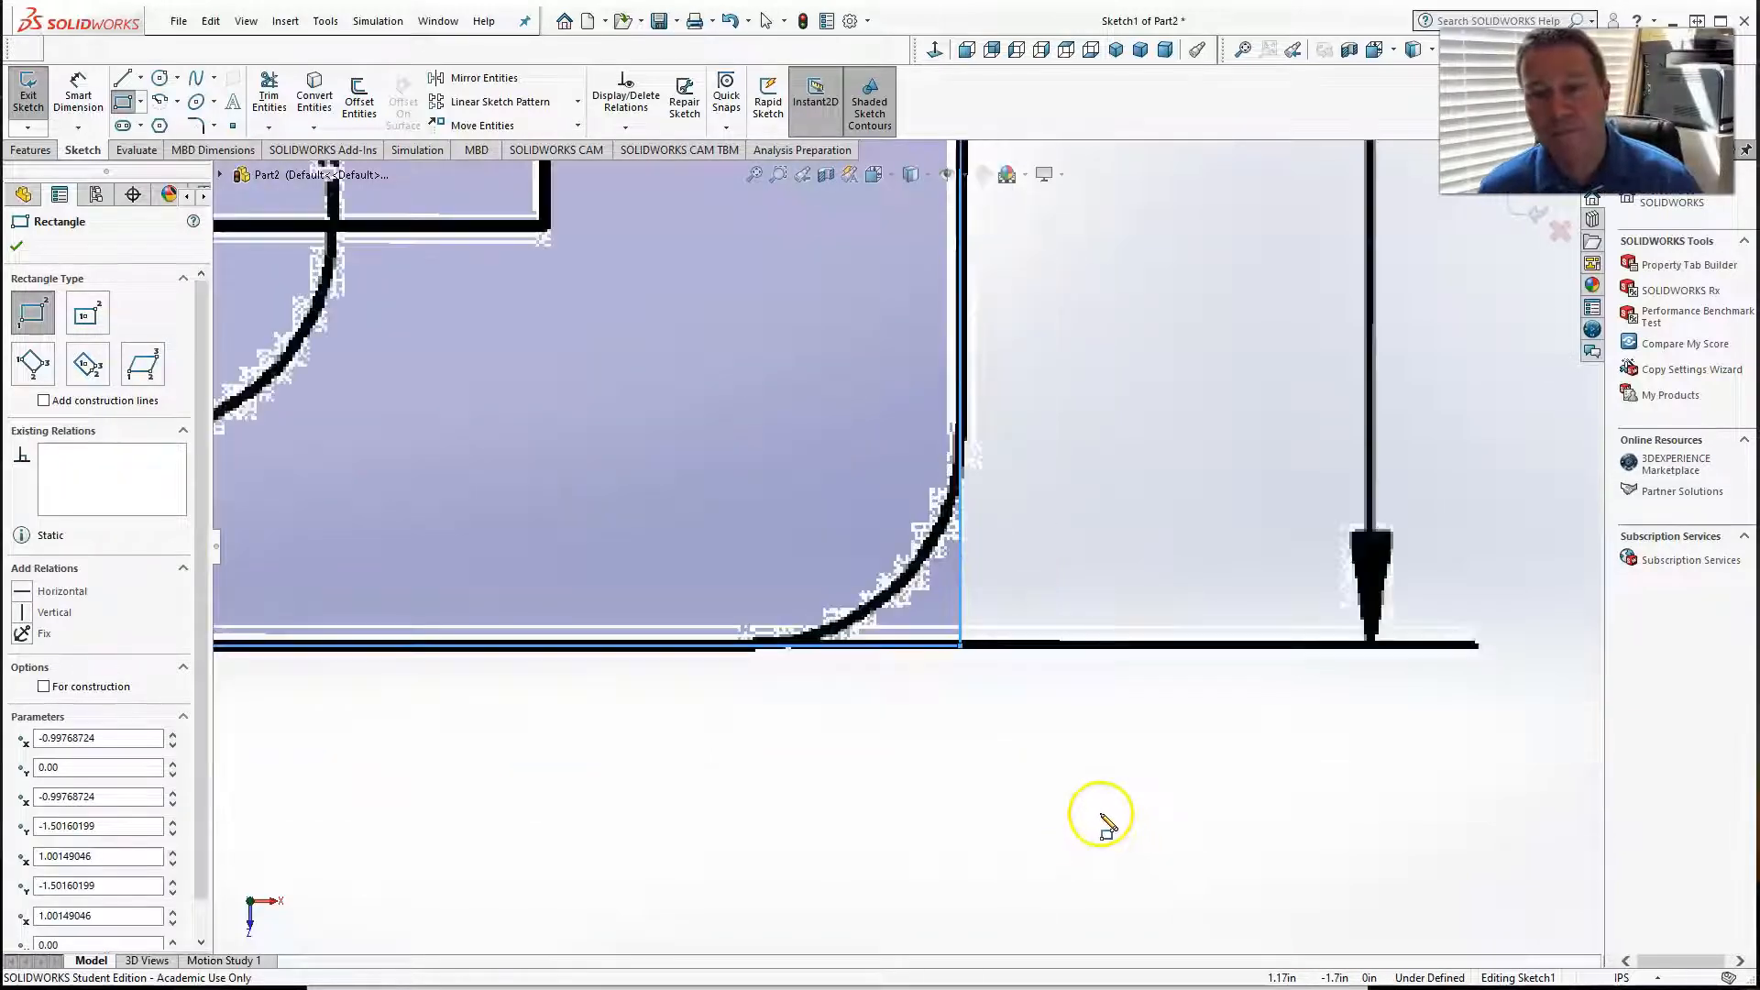
{"action": "scroll", "coordinate": [912, 550], "scroll_direction": "up", "scroll_amount": 7}
{"action": "scroll", "coordinate": [853, 468], "scroll_direction": "down", "scroll_amount": 6}
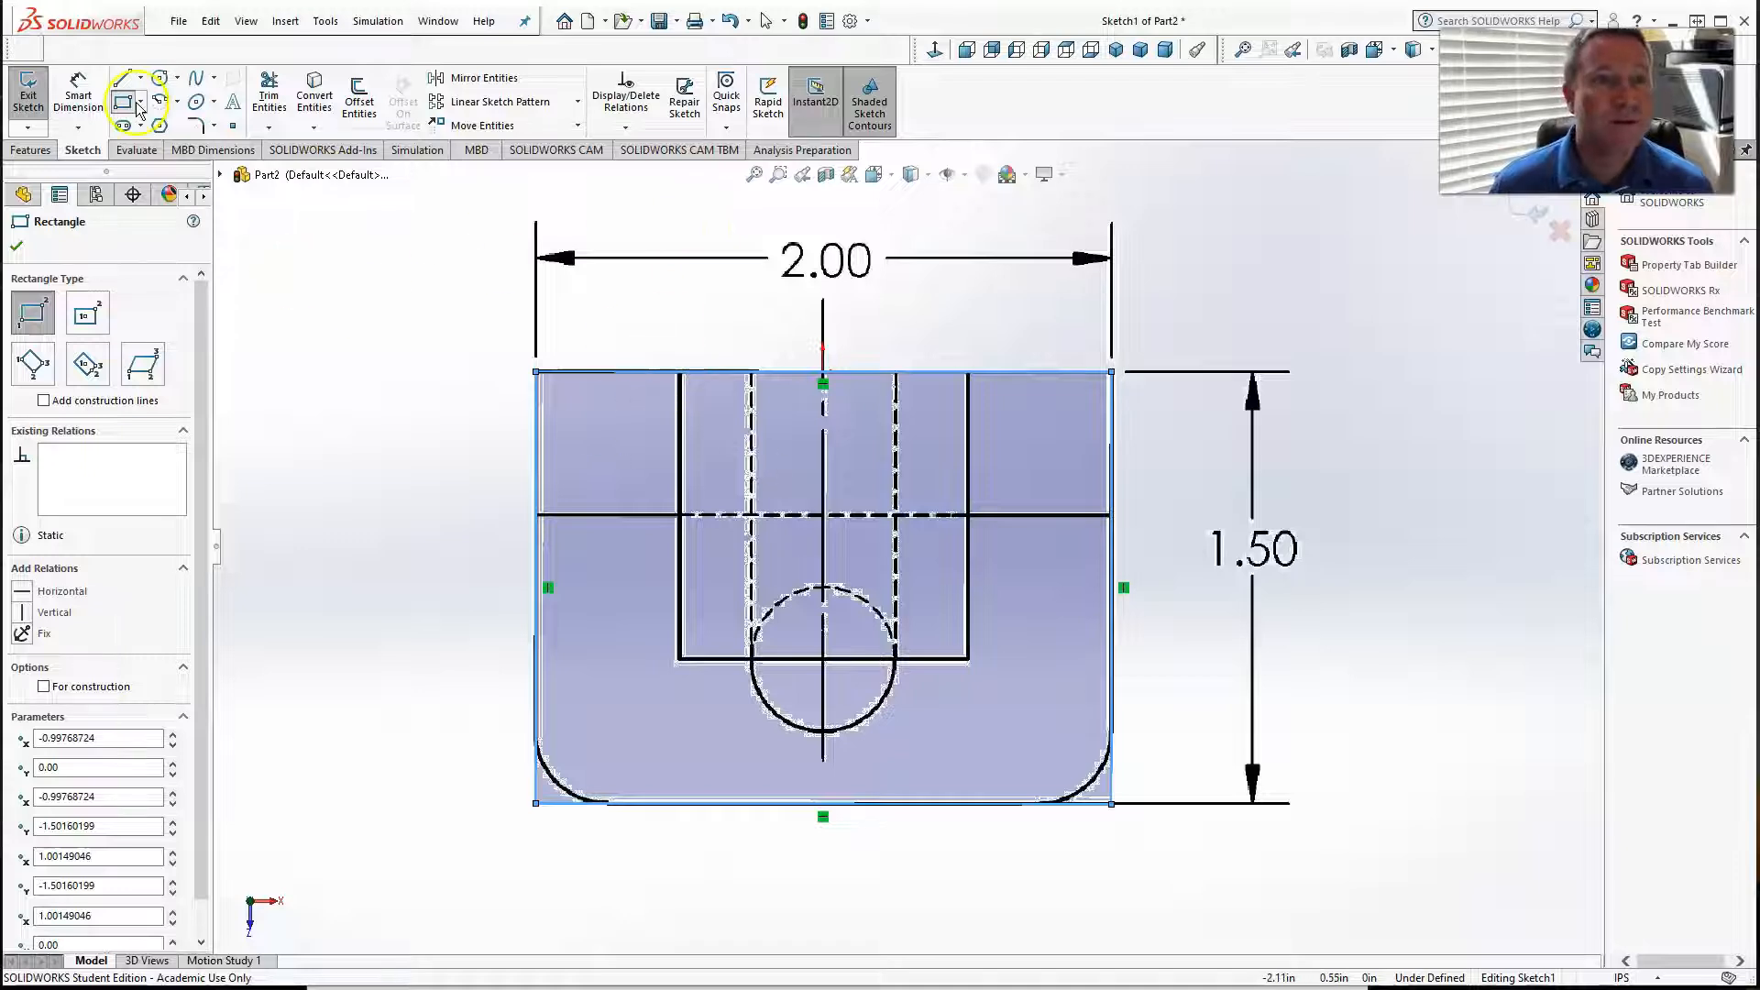
Step: Dimension the rectangle's top edge and set its width to 2.00 in
{"action": "left_click", "coordinate": [96, 94]}
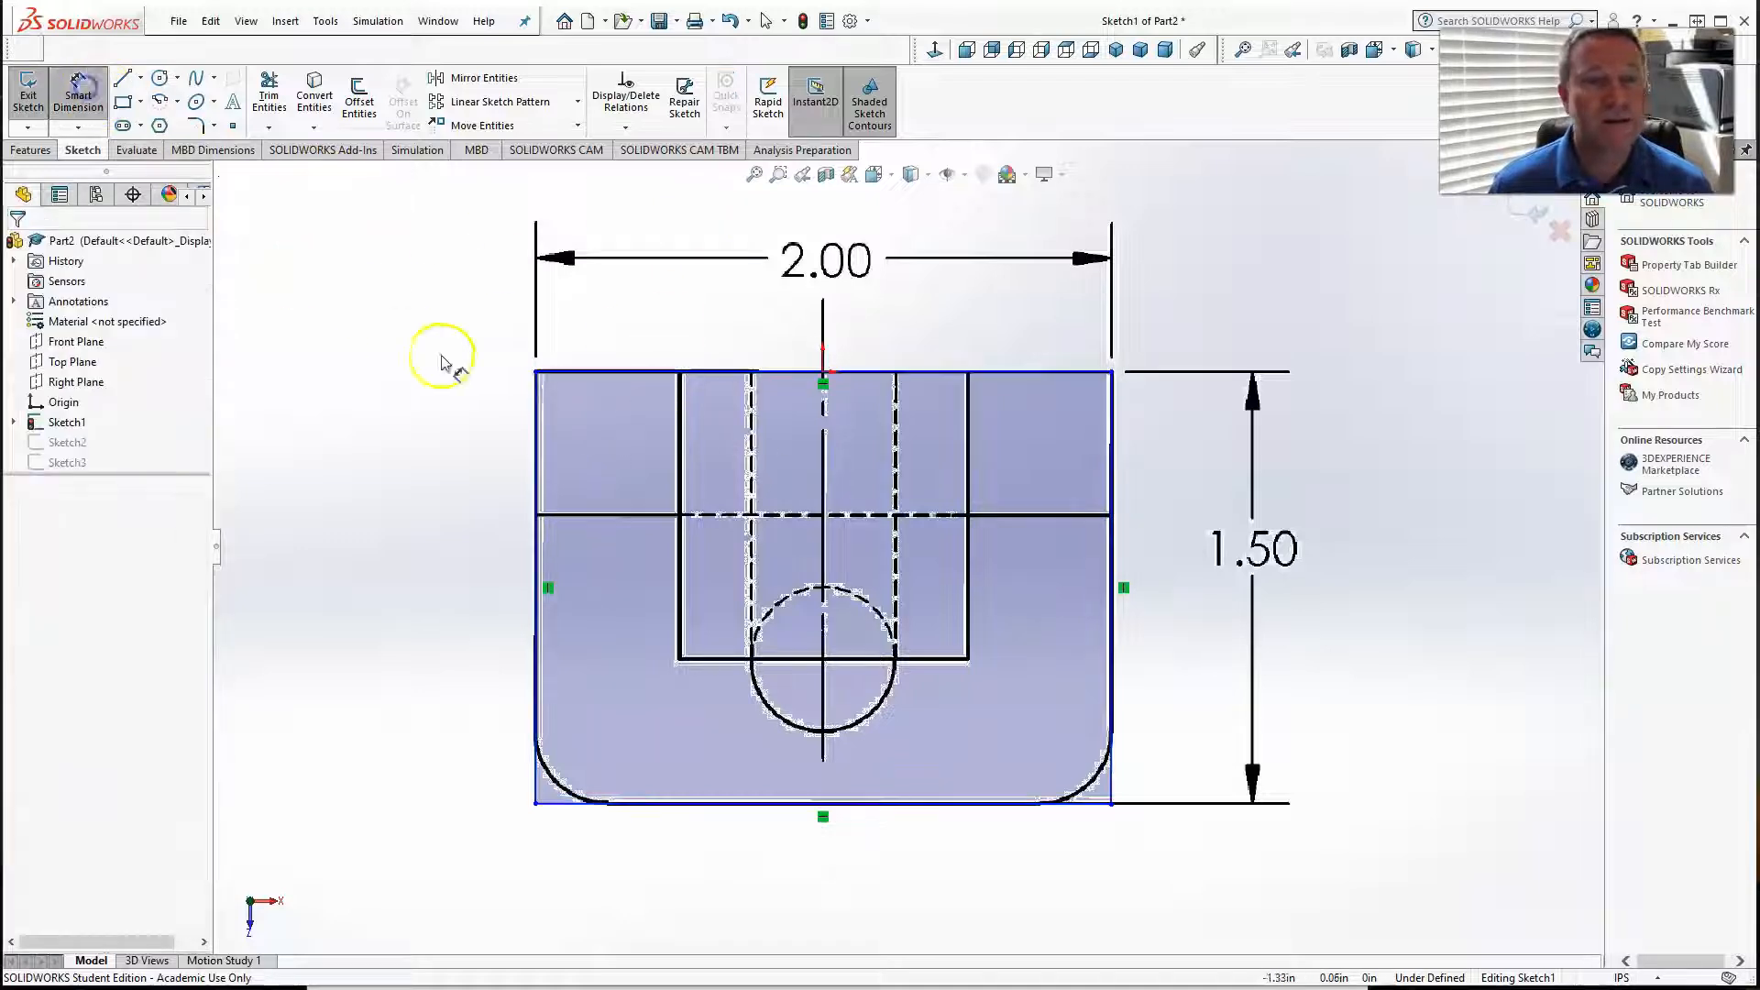
{"action": "left_click", "coordinate": [669, 372]}
{"action": "left_click", "coordinate": [774, 225]}
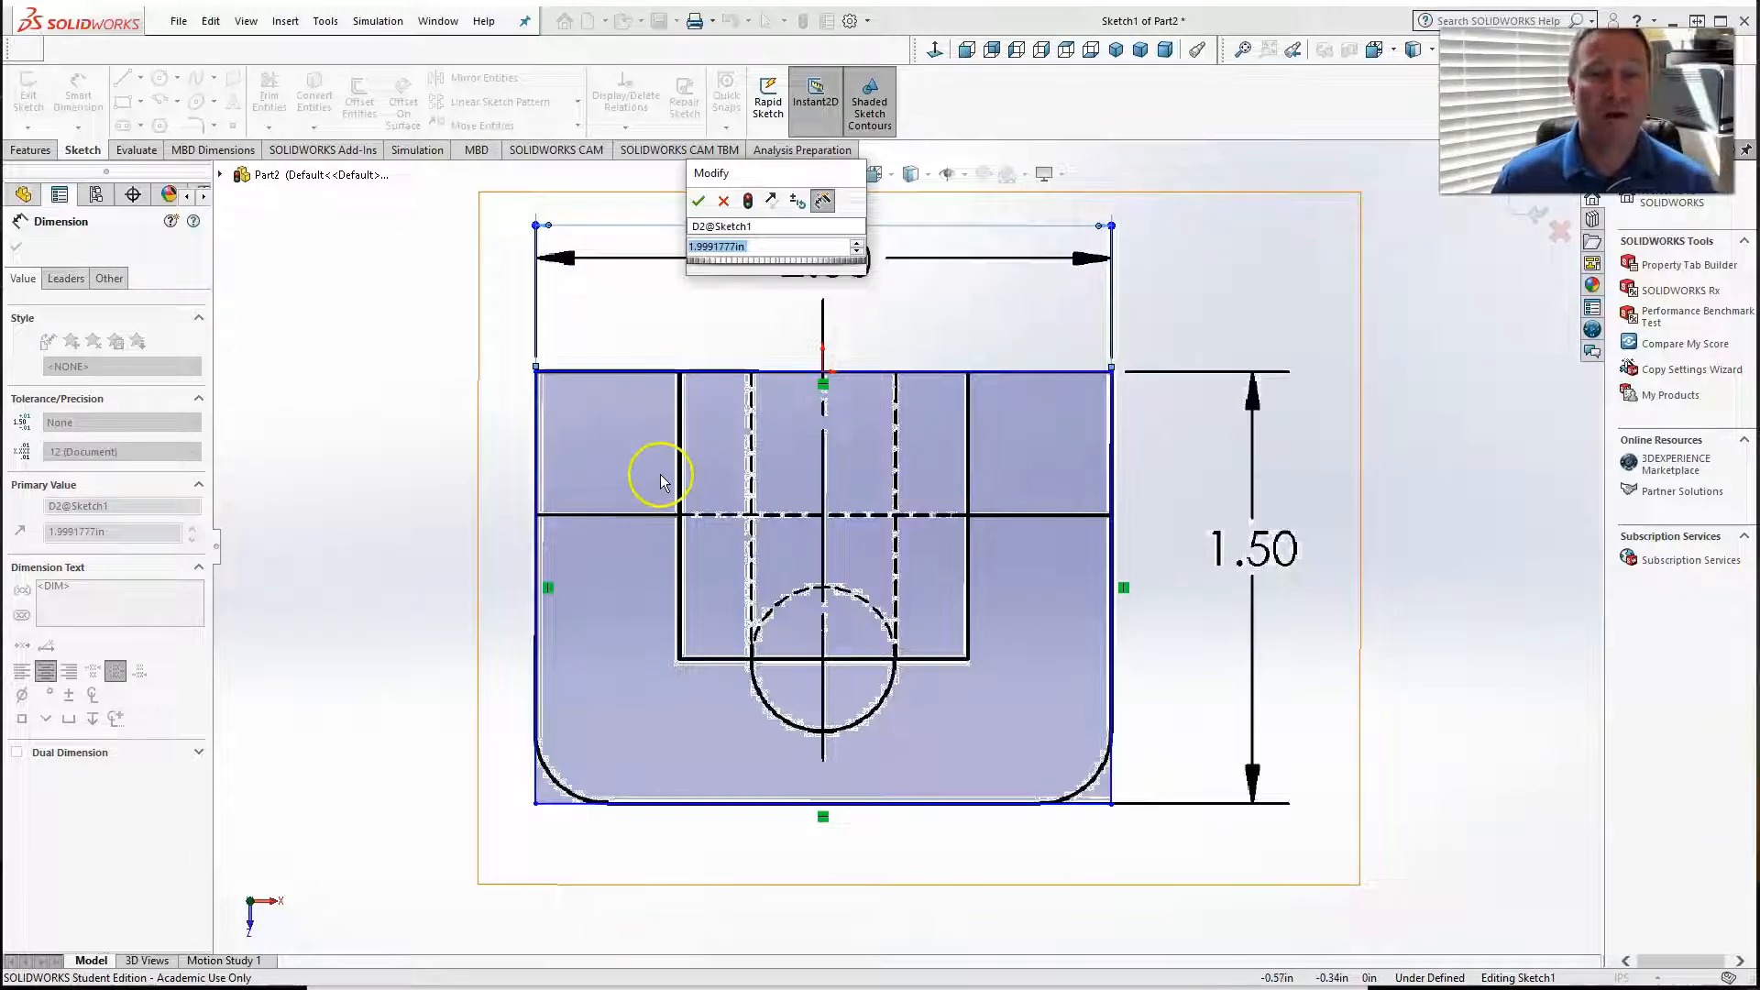
{"action": "type", "text": "2.0"}
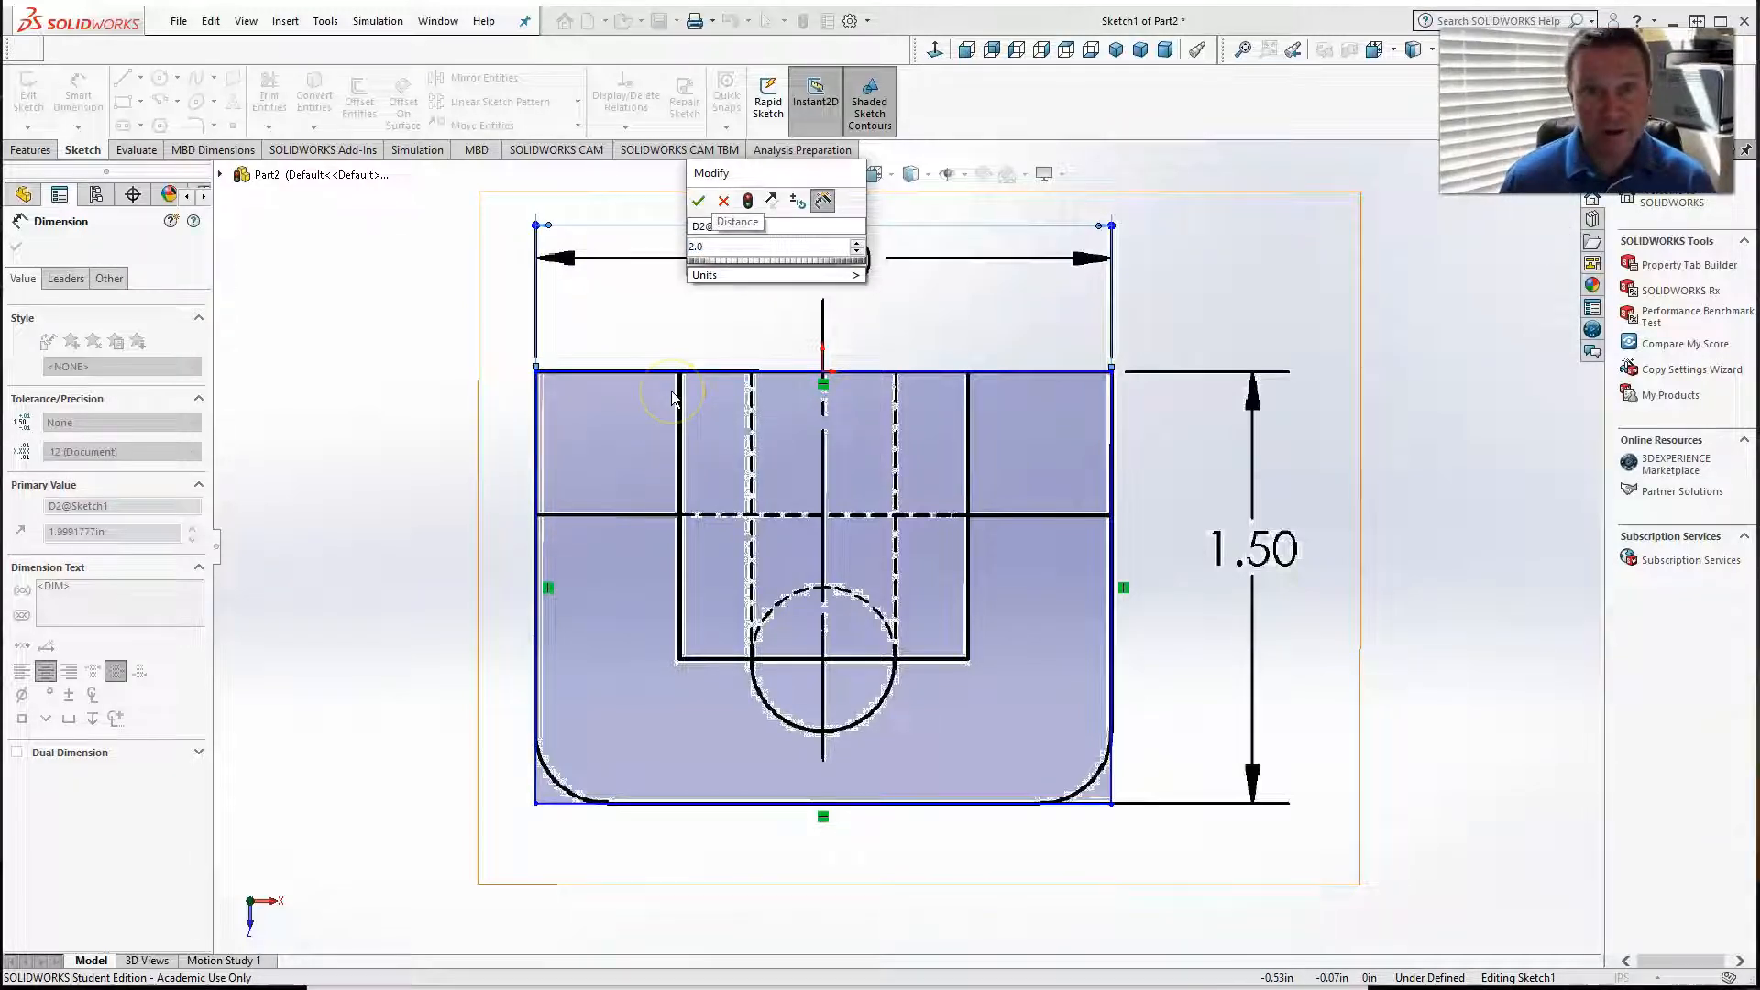
{"action": "type", "text": "0"}
{"action": "key", "text": "Return"}
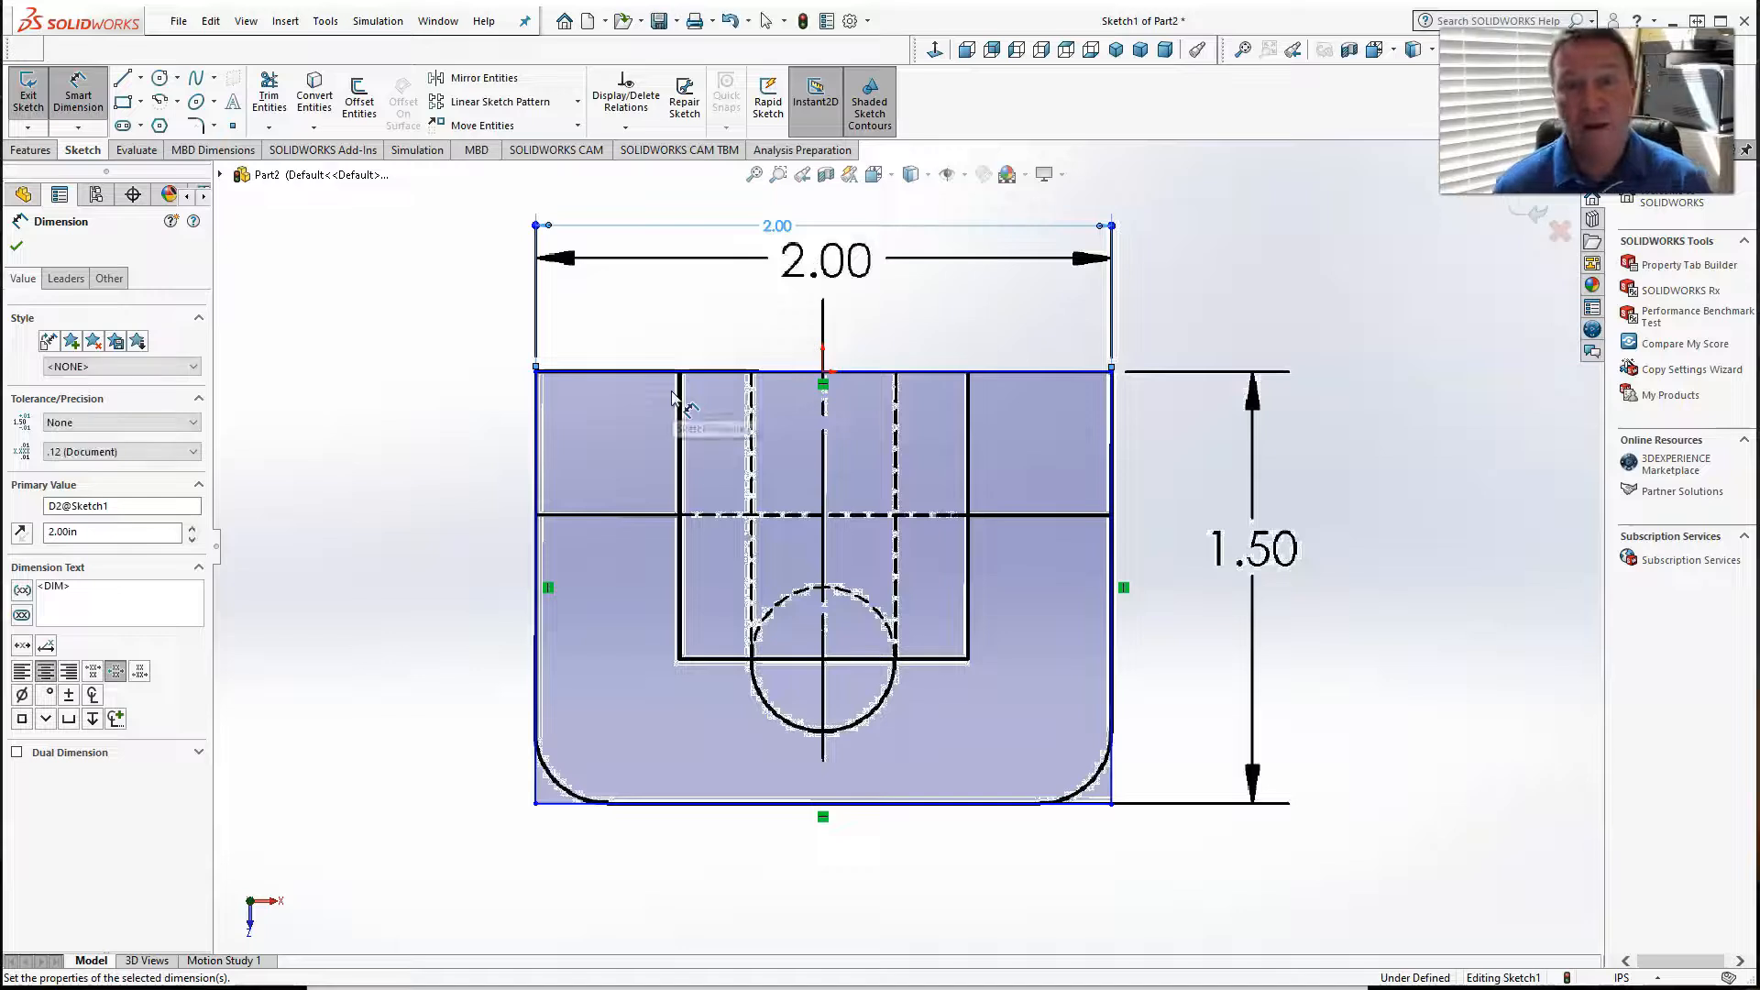
Step: Dimension the rectangle's vertical side and set its height to 1.5 in
{"action": "left_click", "coordinate": [1170, 523]}
{"action": "left_click", "coordinate": [1325, 576]}
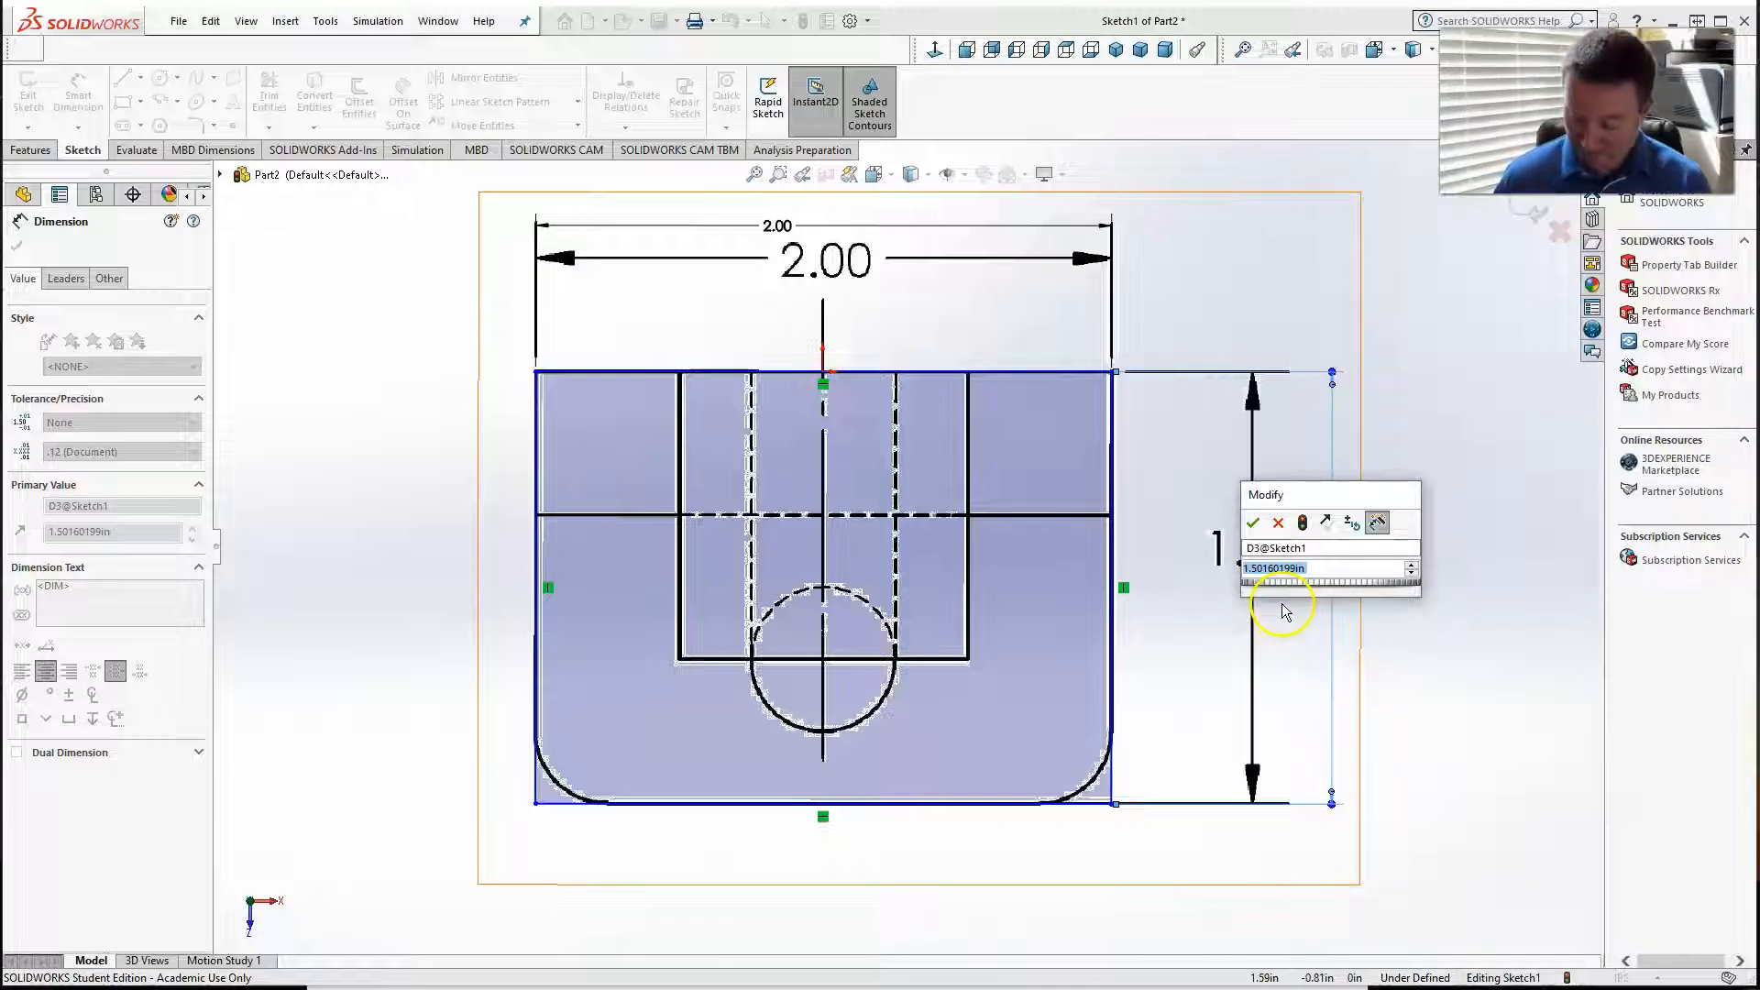
{"action": "type", "text": "1.5"}
{"action": "key", "text": "Return"}
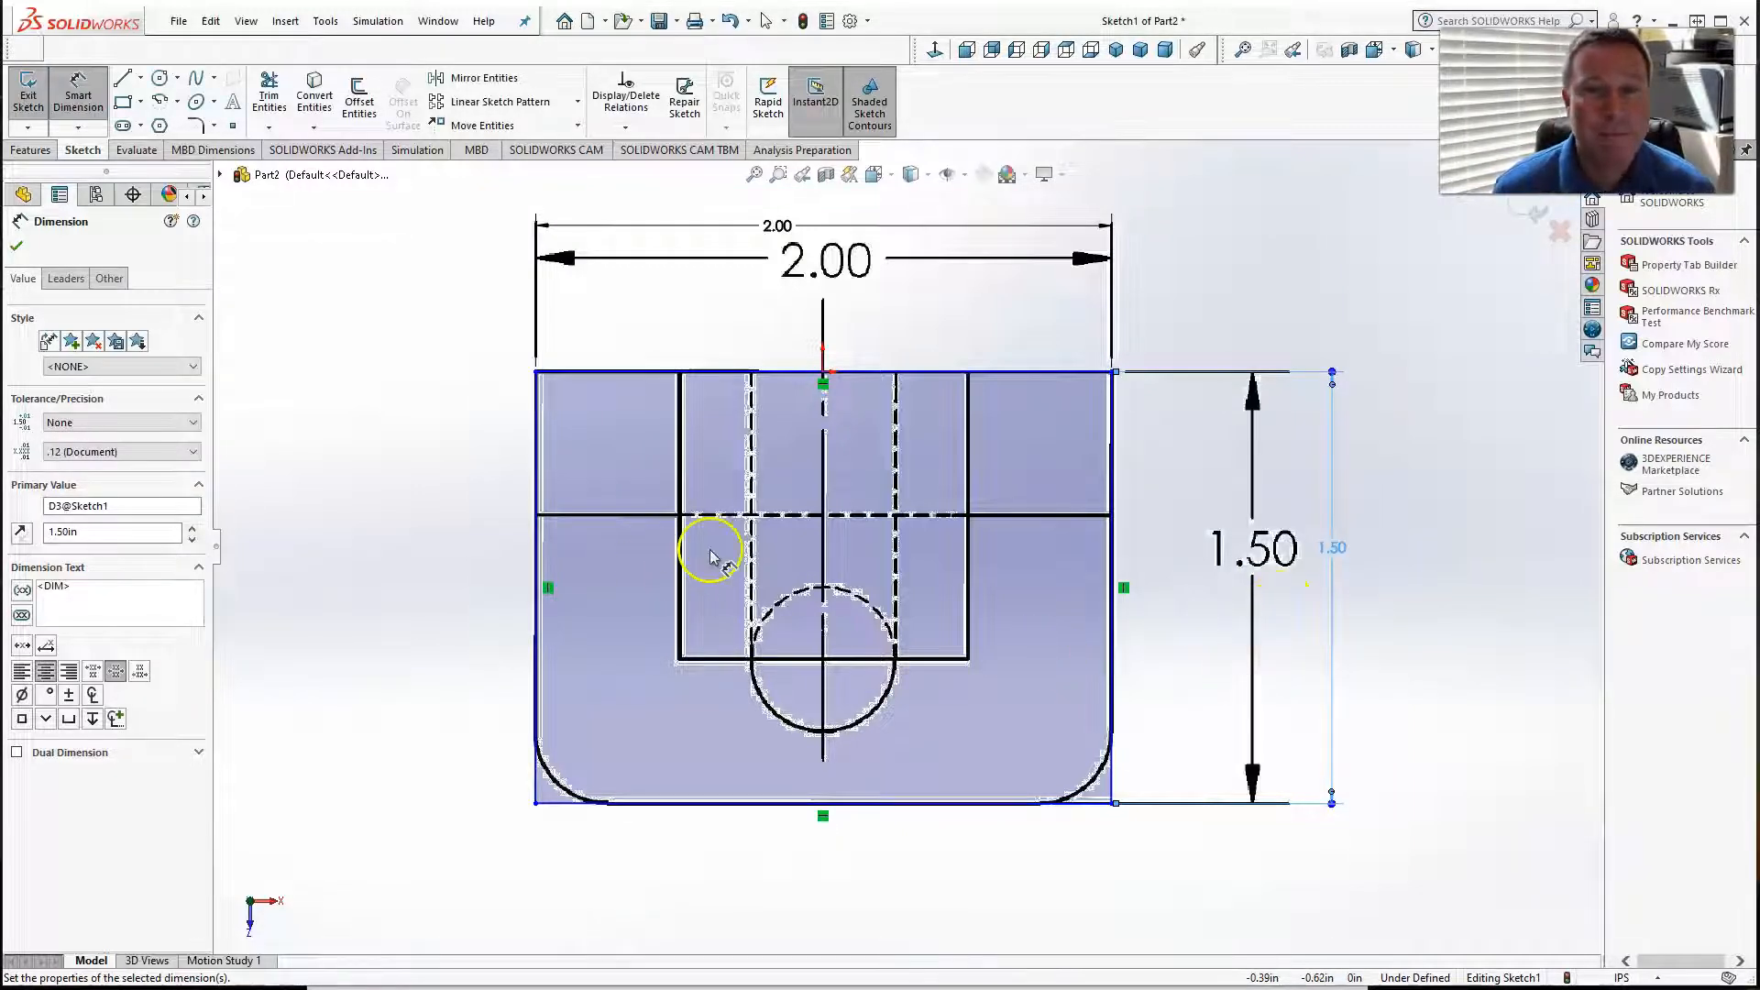
Step: Add a Midpoint relation between the rectangle's top edge and the origin
{"action": "scroll", "coordinate": [807, 417], "scroll_direction": "down", "scroll_amount": 4}
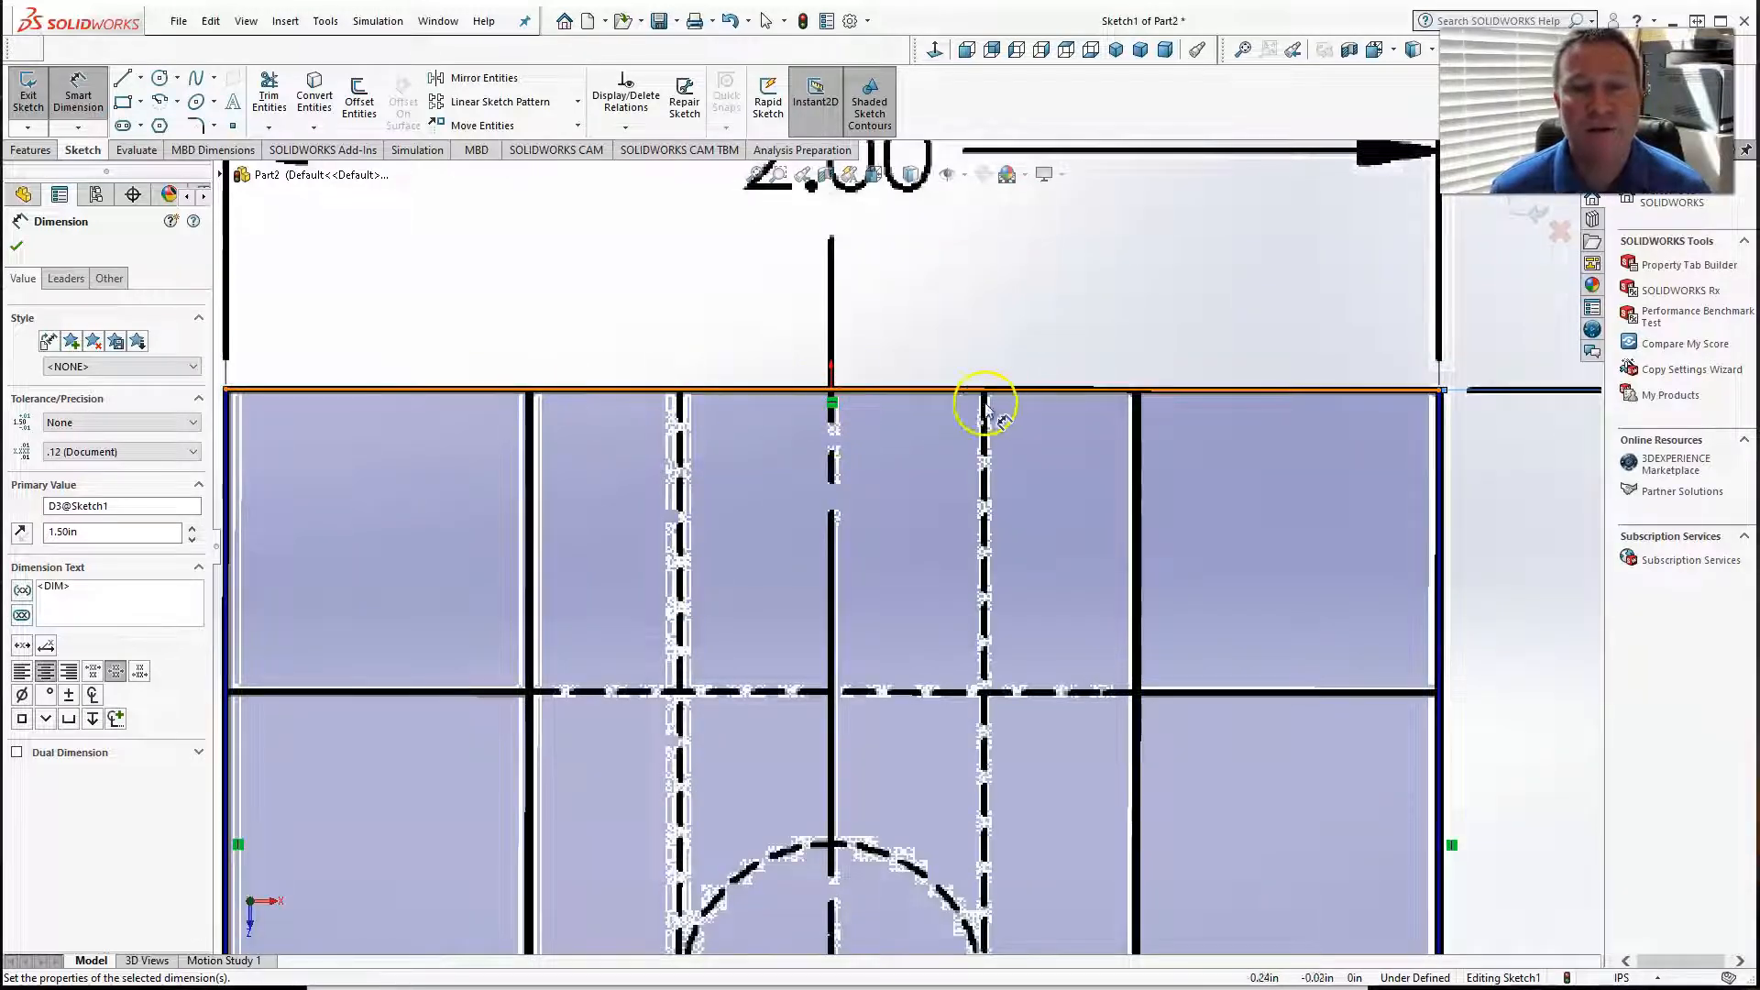
{"action": "scroll", "coordinate": [922, 406], "scroll_direction": "up", "scroll_amount": 2}
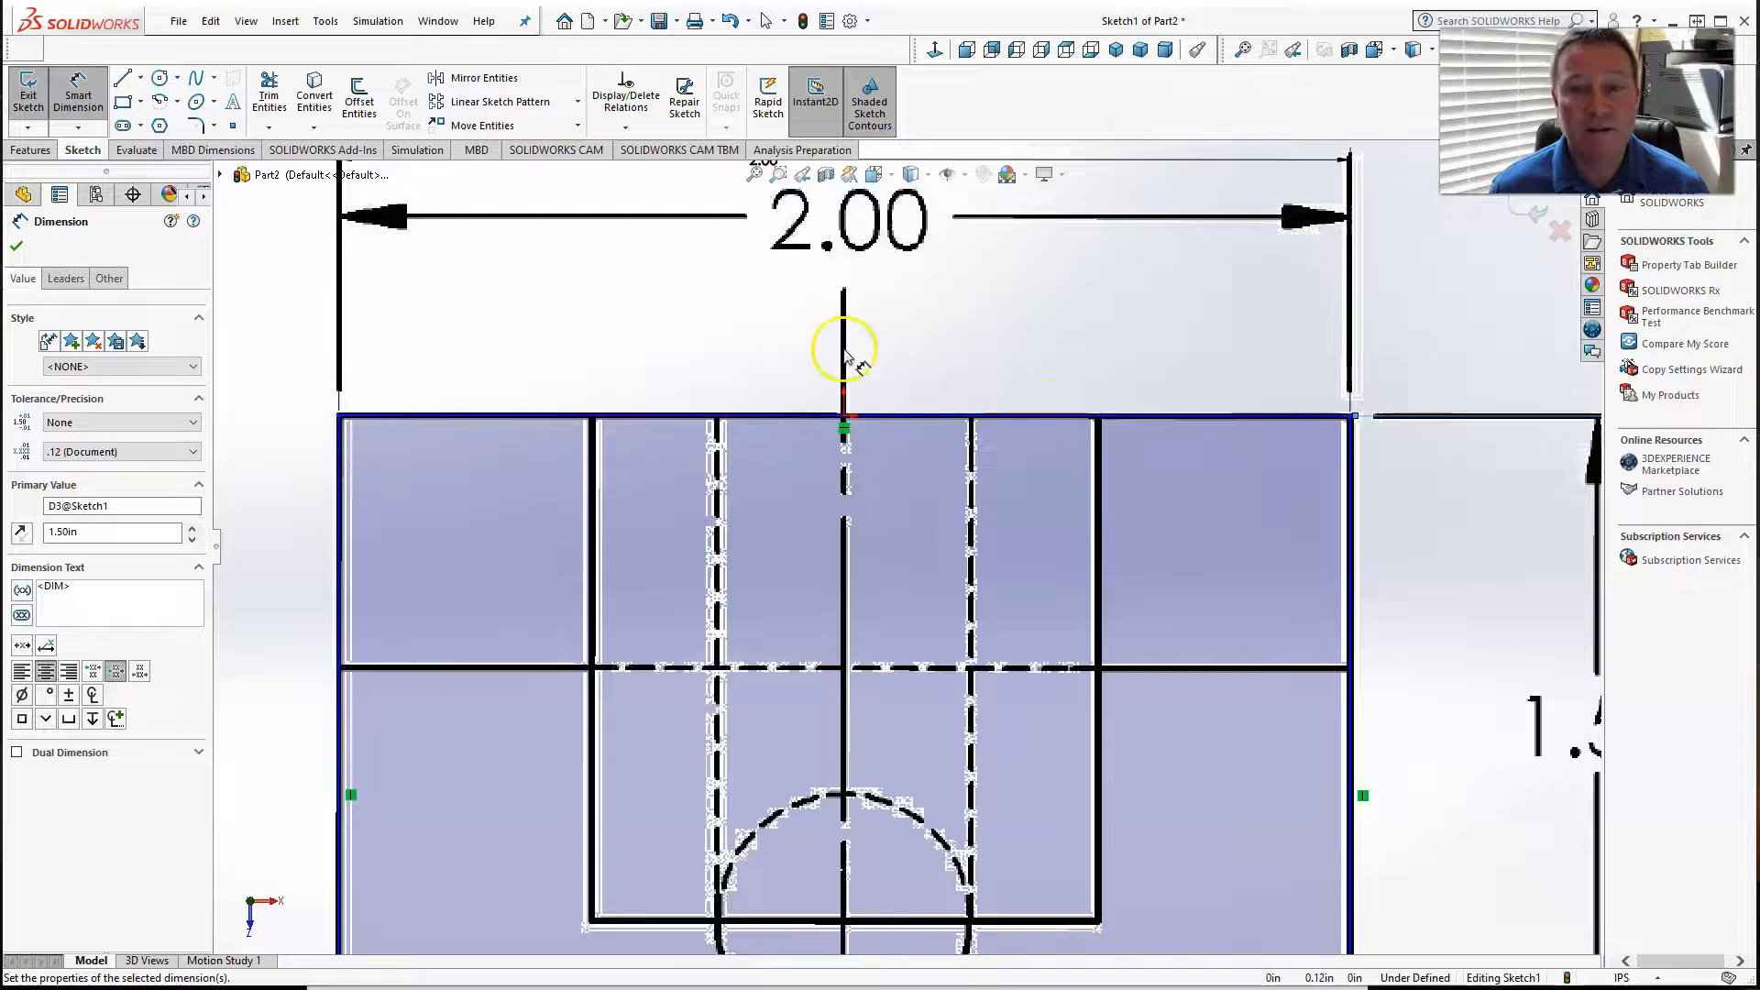
{"action": "left_click", "coordinate": [632, 129]}
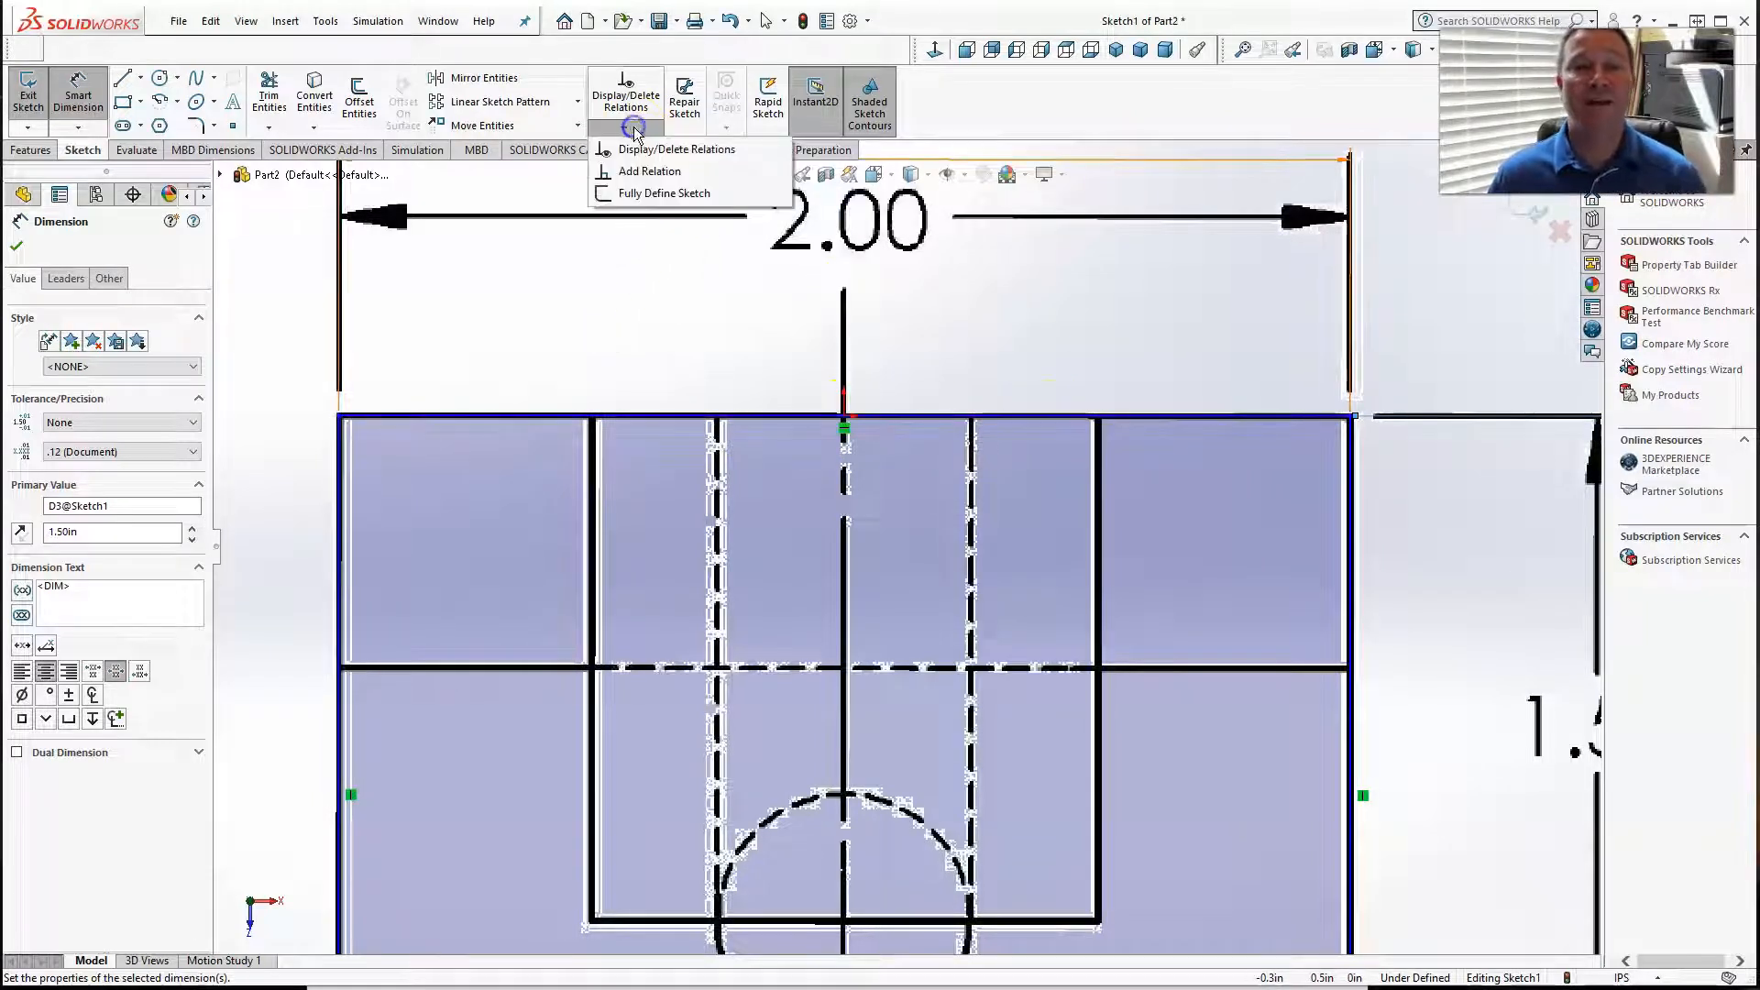
{"action": "left_click", "coordinate": [655, 175]}
{"action": "scroll", "coordinate": [802, 417], "scroll_direction": "down", "scroll_amount": 5}
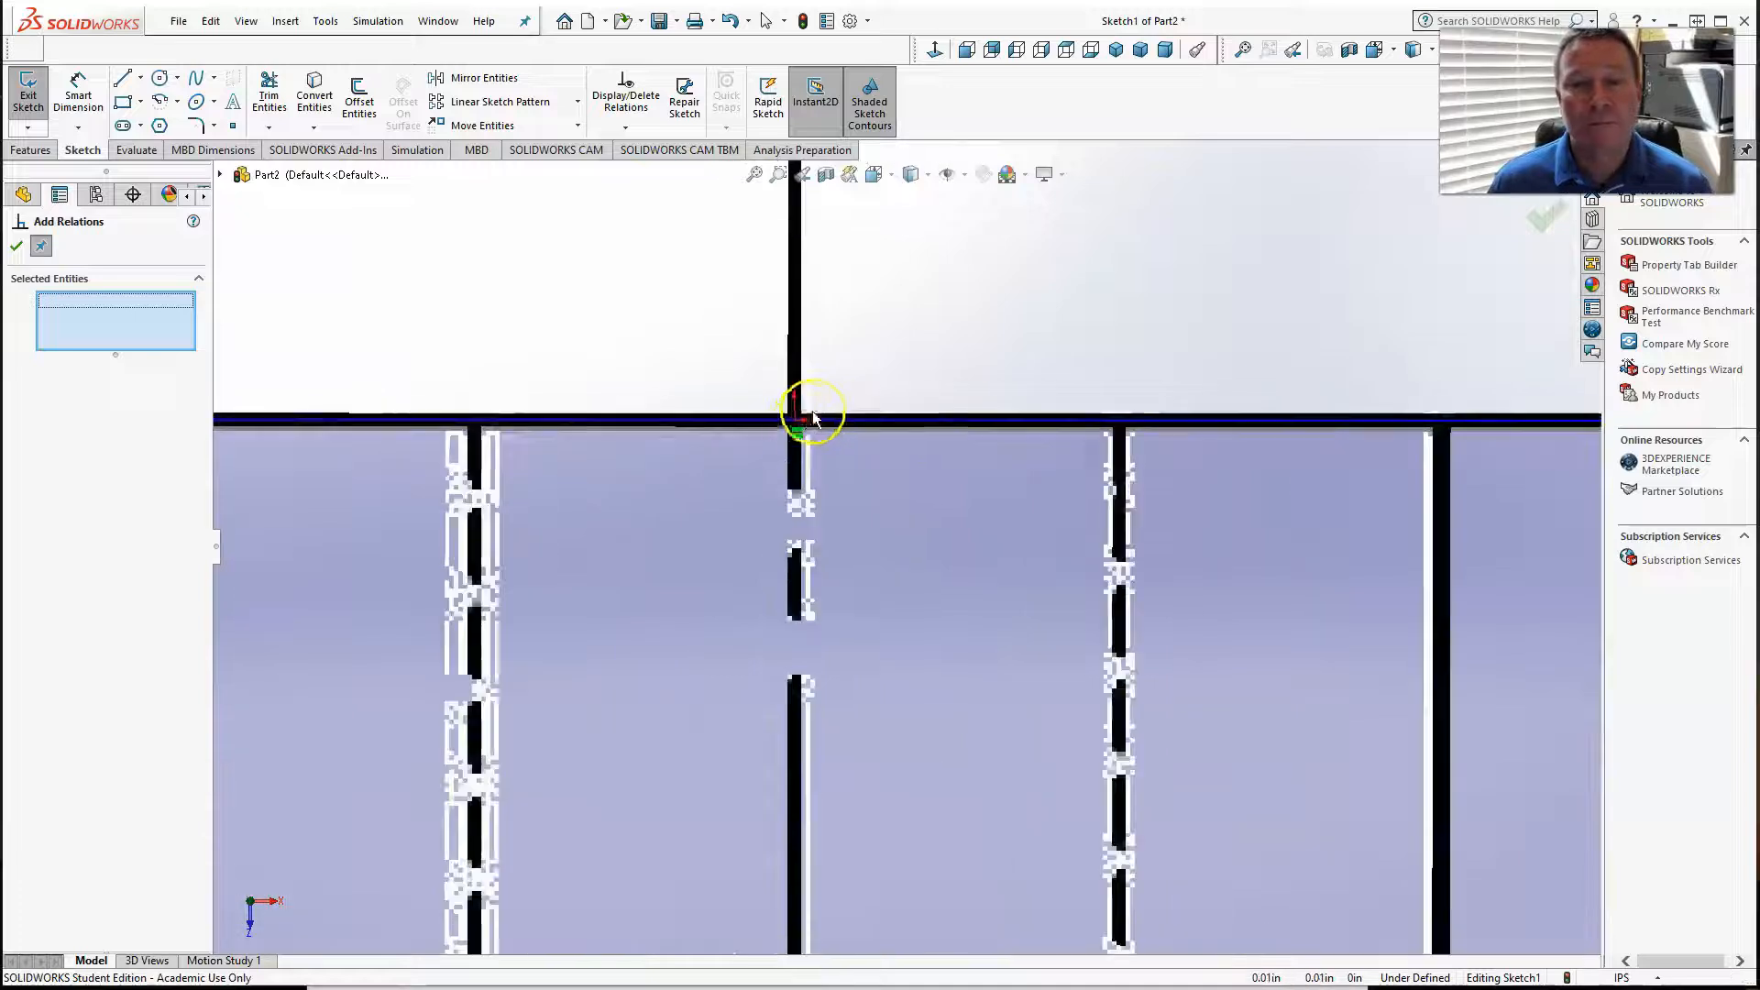
{"action": "left_click", "coordinate": [751, 426]}
{"action": "scroll", "coordinate": [779, 431], "scroll_direction": "down", "scroll_amount": 3}
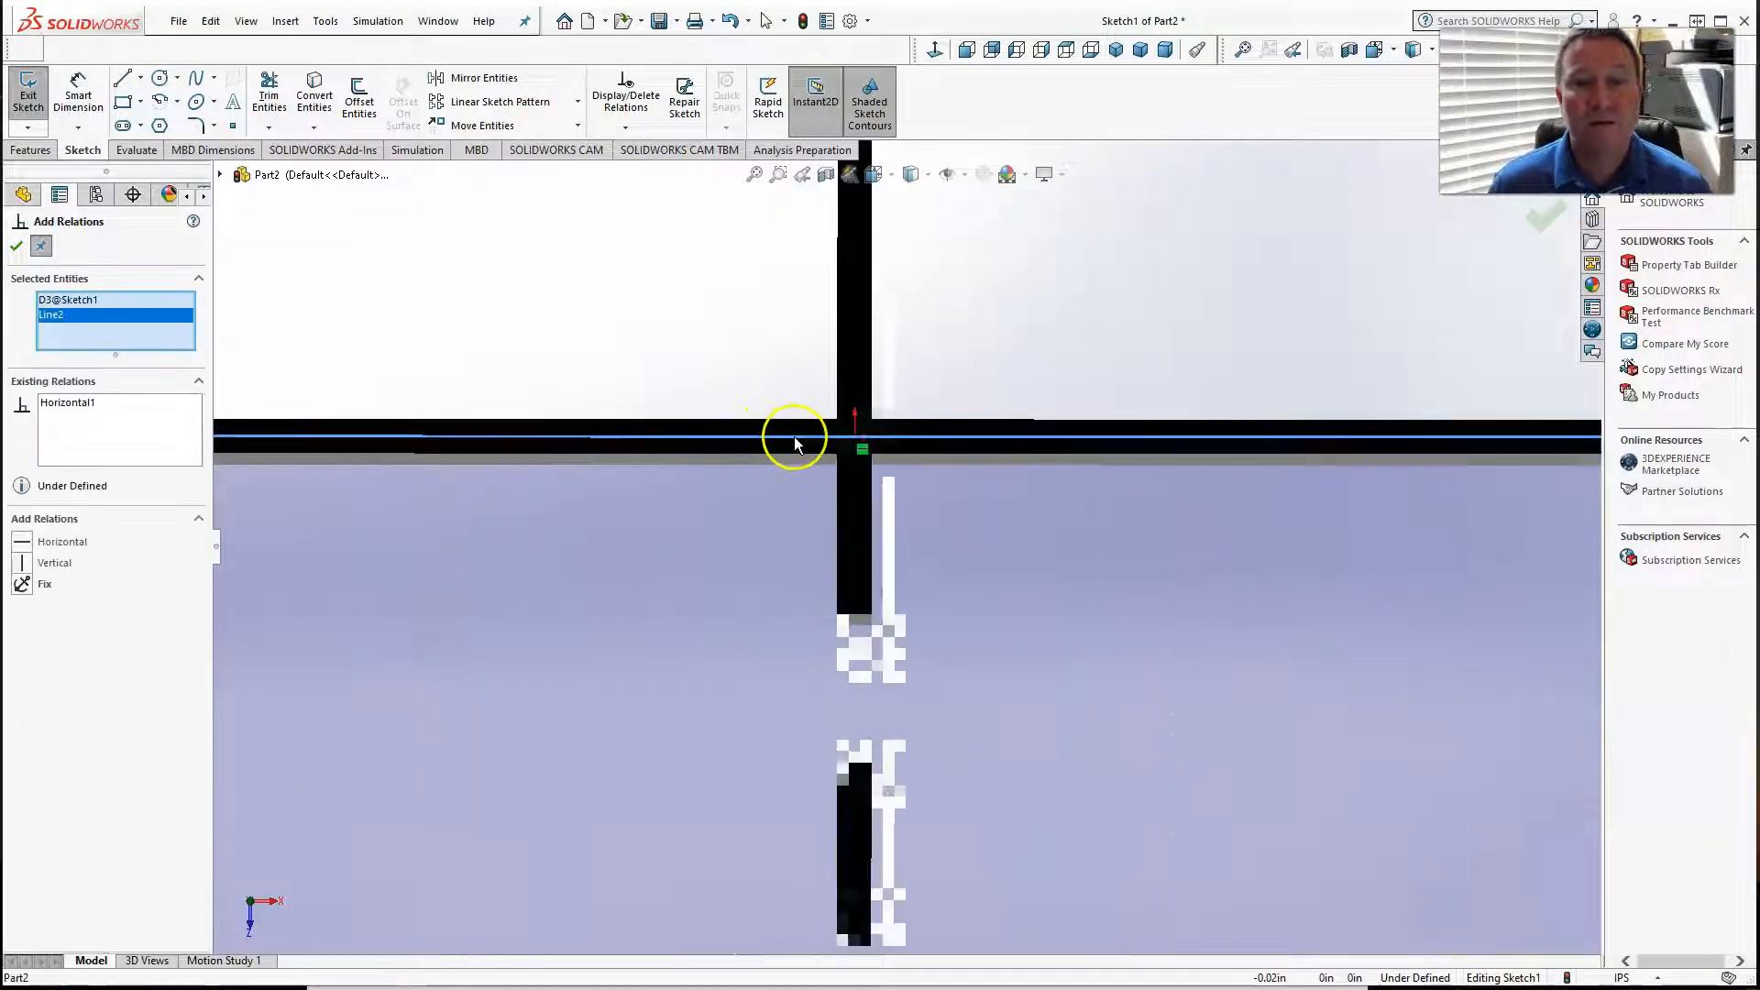
{"action": "left_click", "coordinate": [881, 451]}
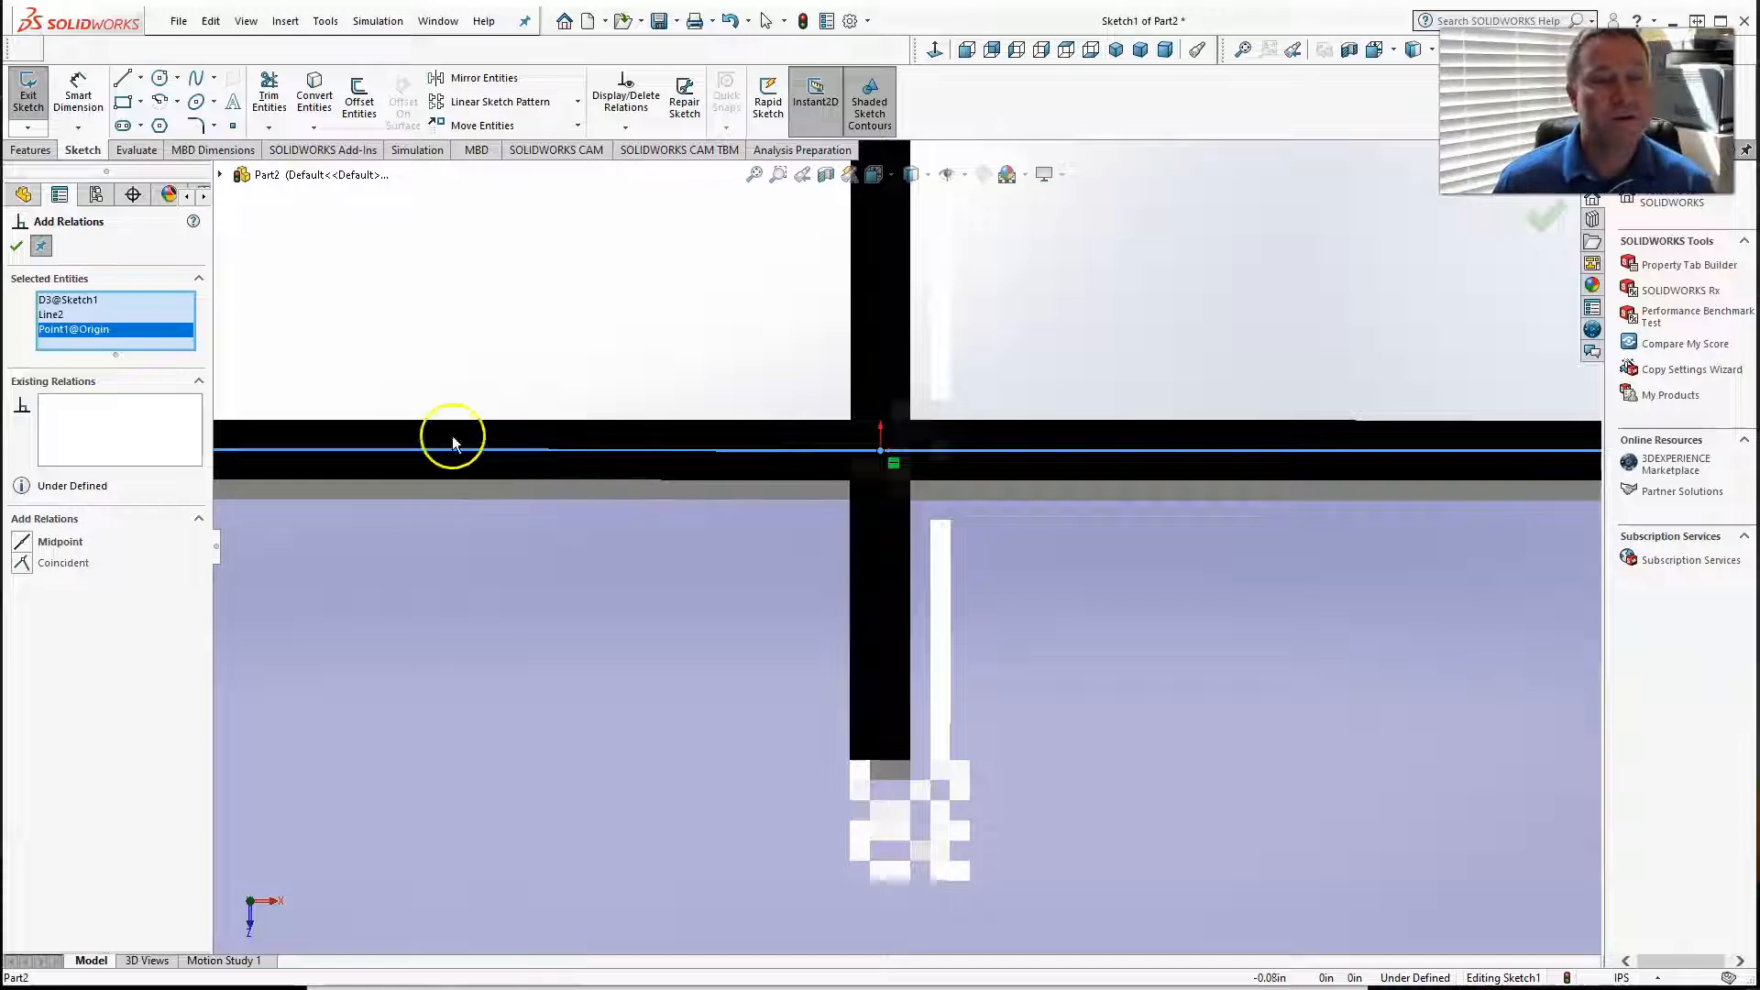
{"action": "left_click", "coordinate": [28, 542]}
{"action": "scroll", "coordinate": [550, 504], "scroll_direction": "up", "scroll_amount": 5}
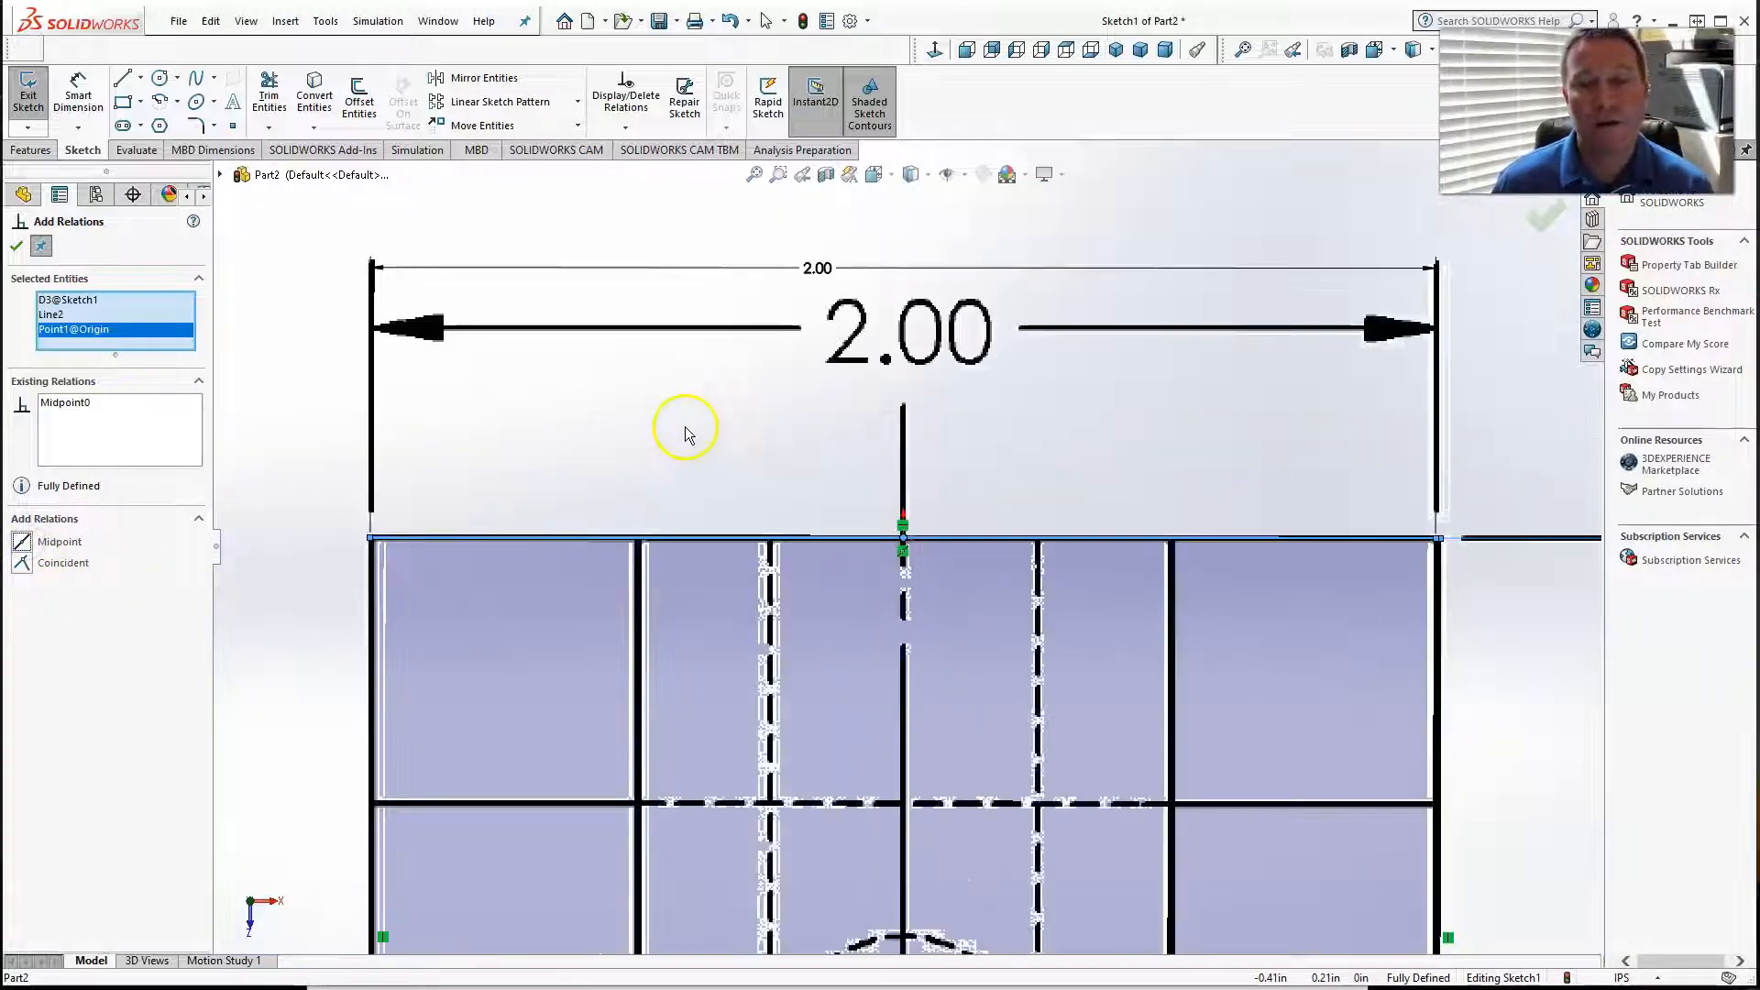
{"action": "scroll", "coordinate": [683, 478], "scroll_direction": "up", "scroll_amount": 1}
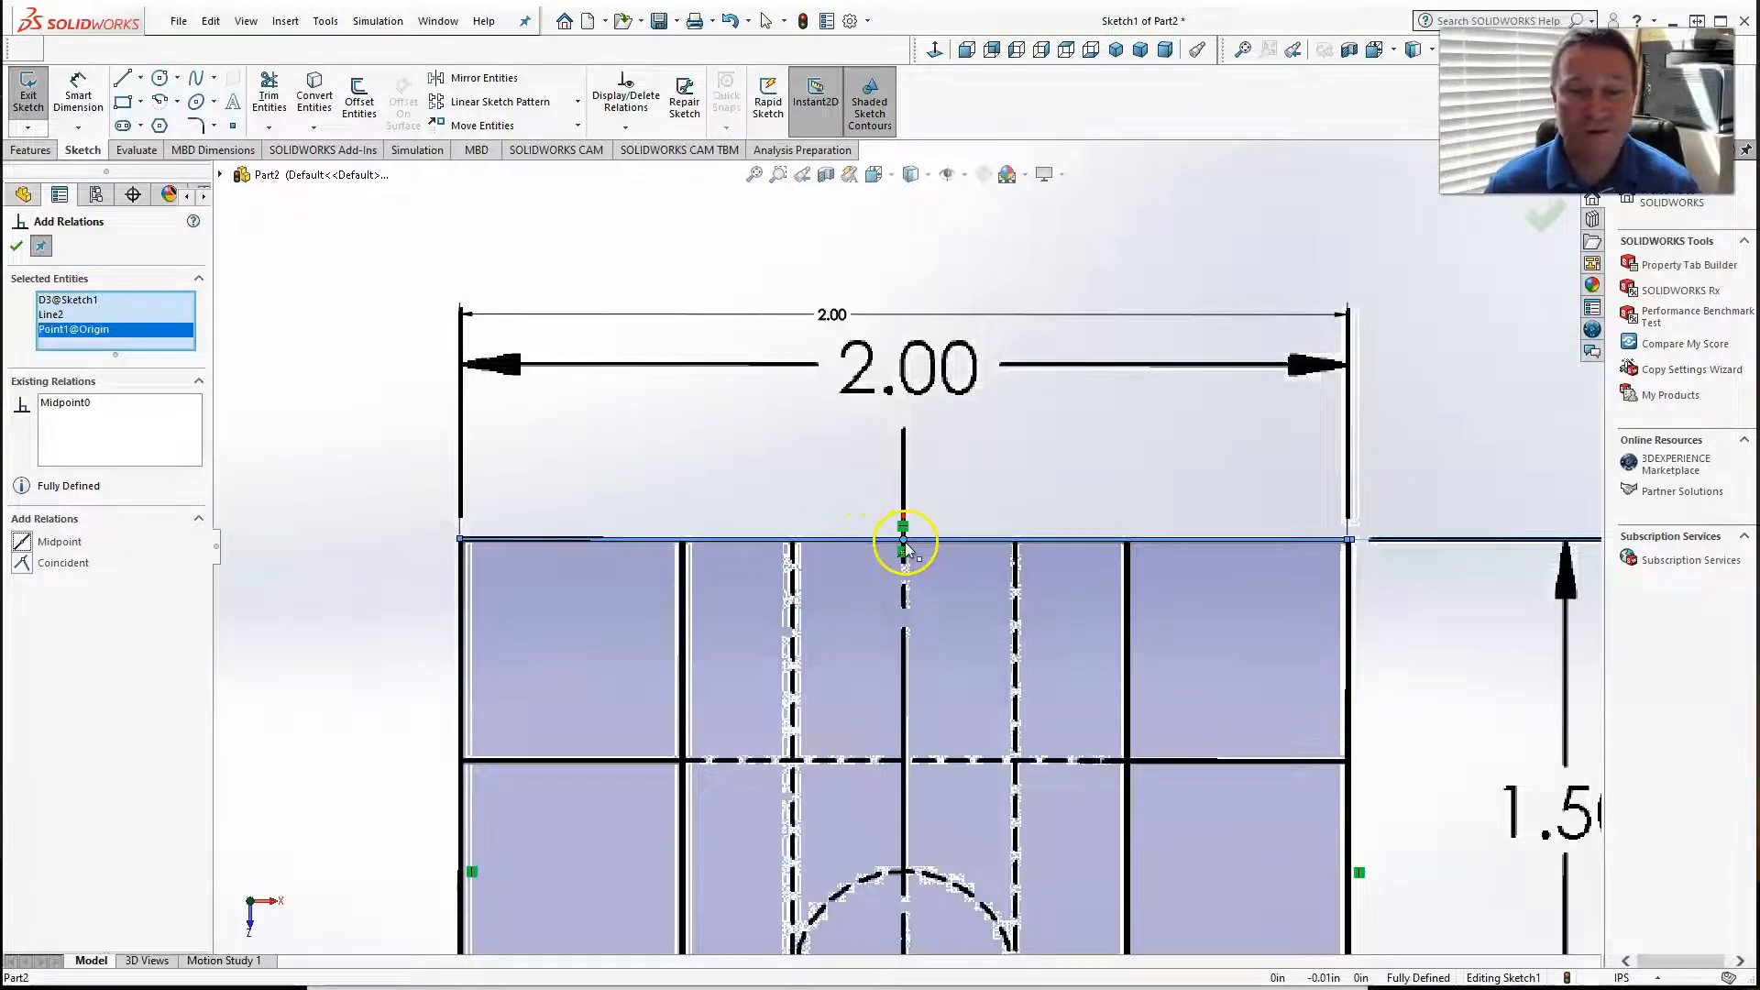
{"action": "scroll", "coordinate": [907, 543], "scroll_direction": "up", "scroll_amount": 3}
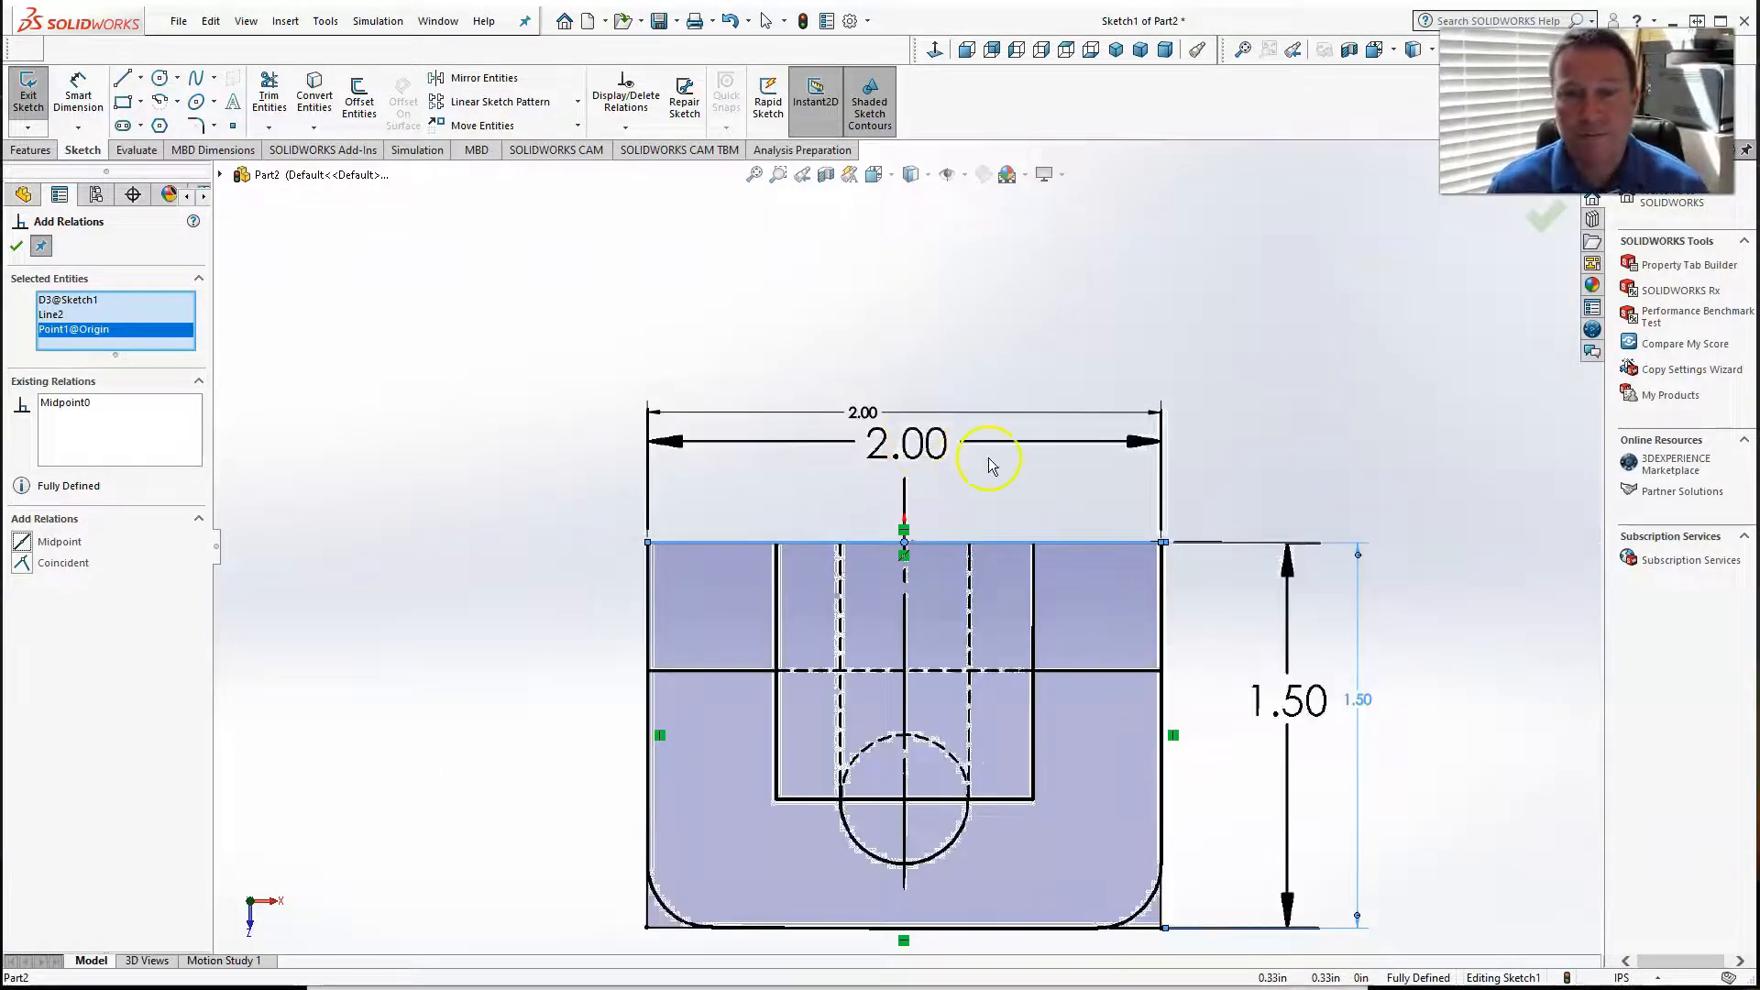
{"action": "left_click", "coordinate": [16, 248]}
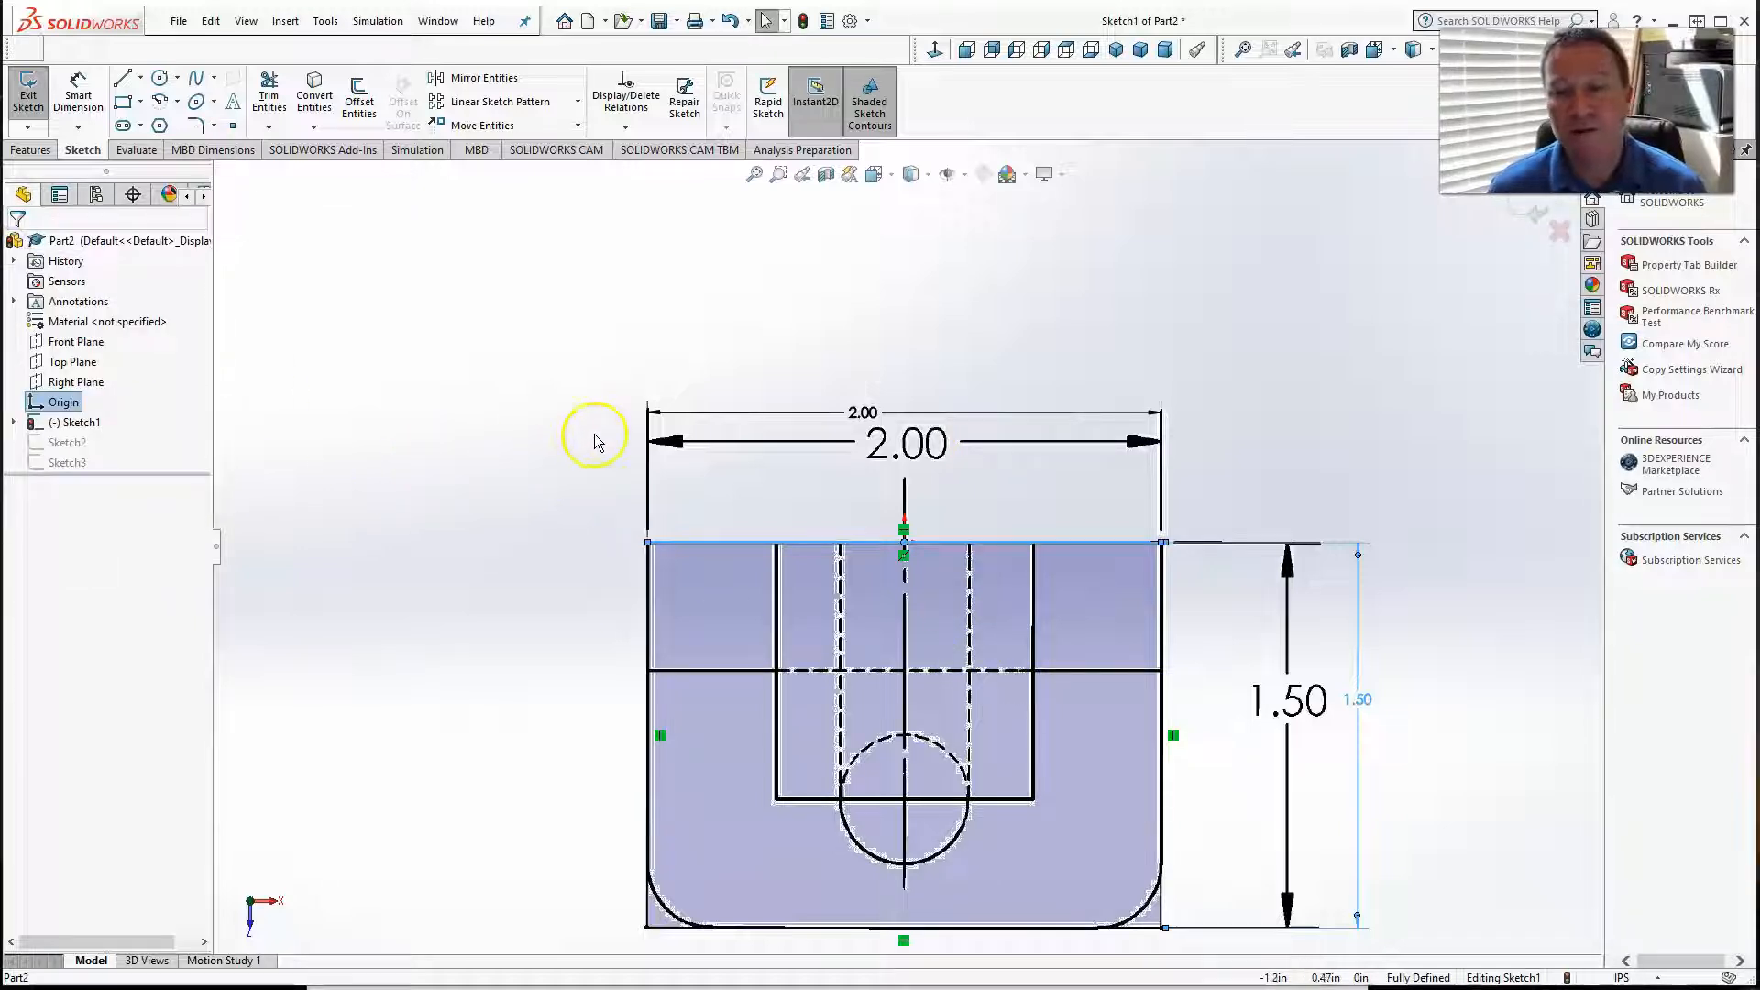
Step: Select the rectangle's two lower corners for sketch fillets with a 0.25 in radius
{"action": "scroll", "coordinate": [730, 513], "scroll_direction": "up", "scroll_amount": 1}
{"action": "scroll", "coordinate": [916, 837], "scroll_direction": "down", "scroll_amount": 2}
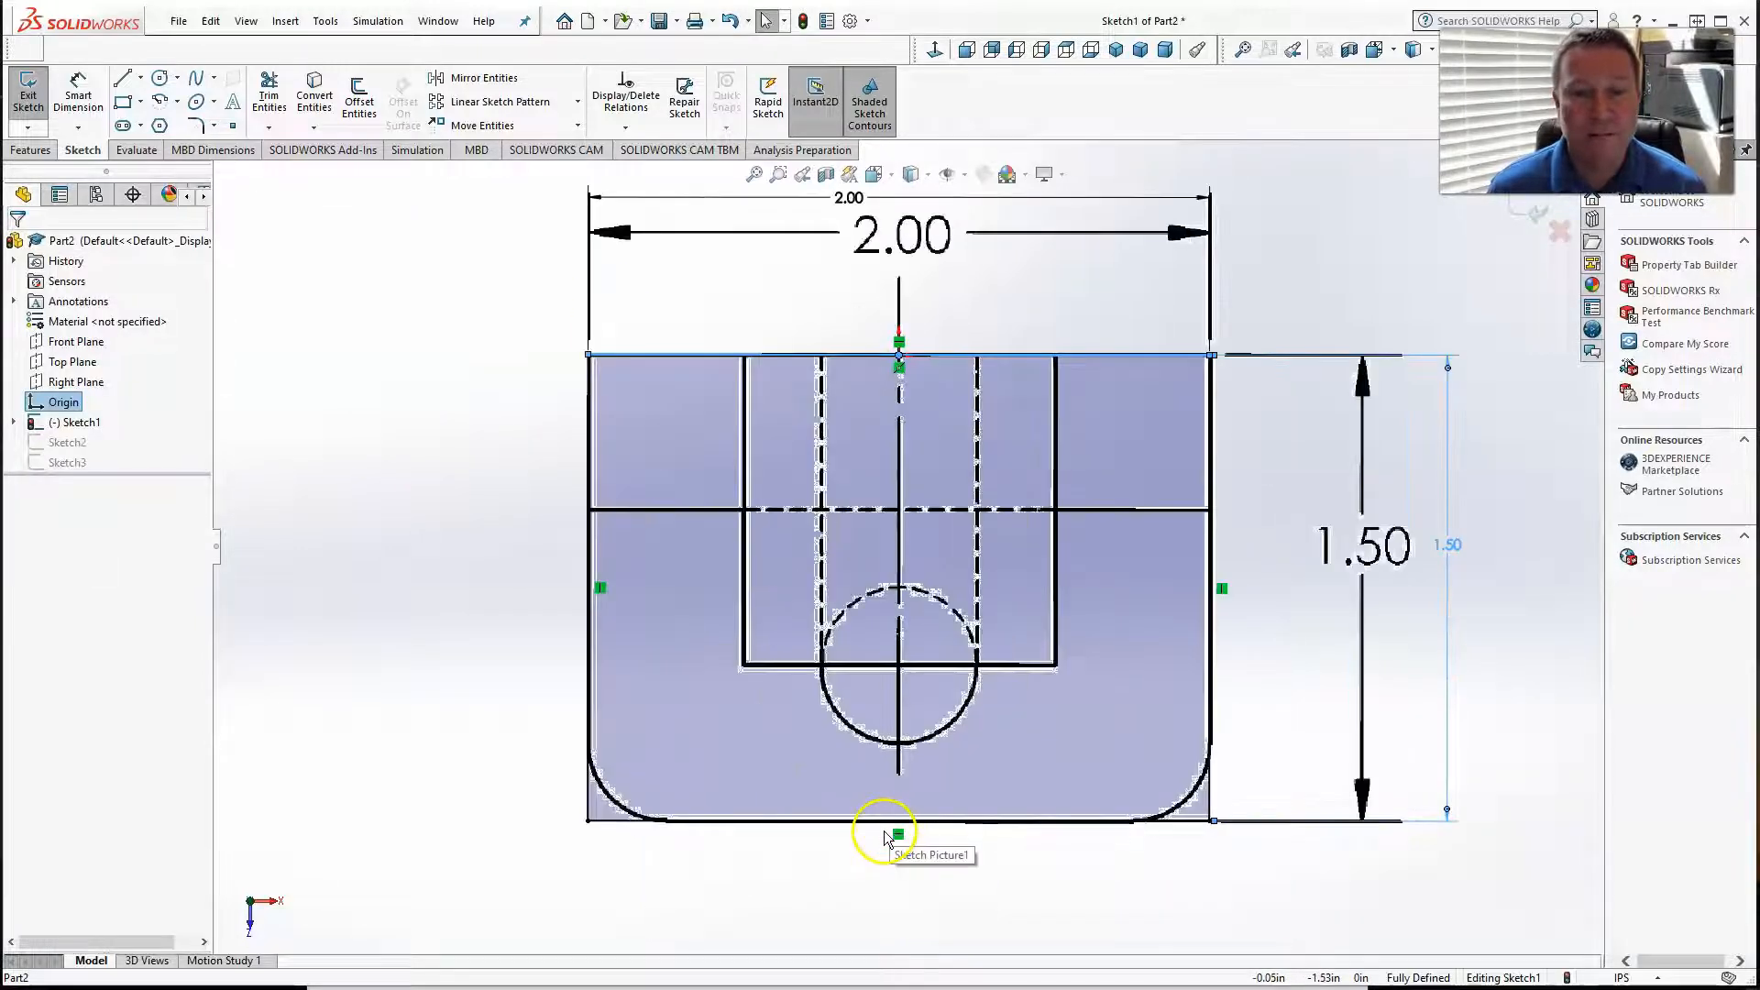
{"action": "scroll", "coordinate": [916, 821], "scroll_direction": "down", "scroll_amount": 1}
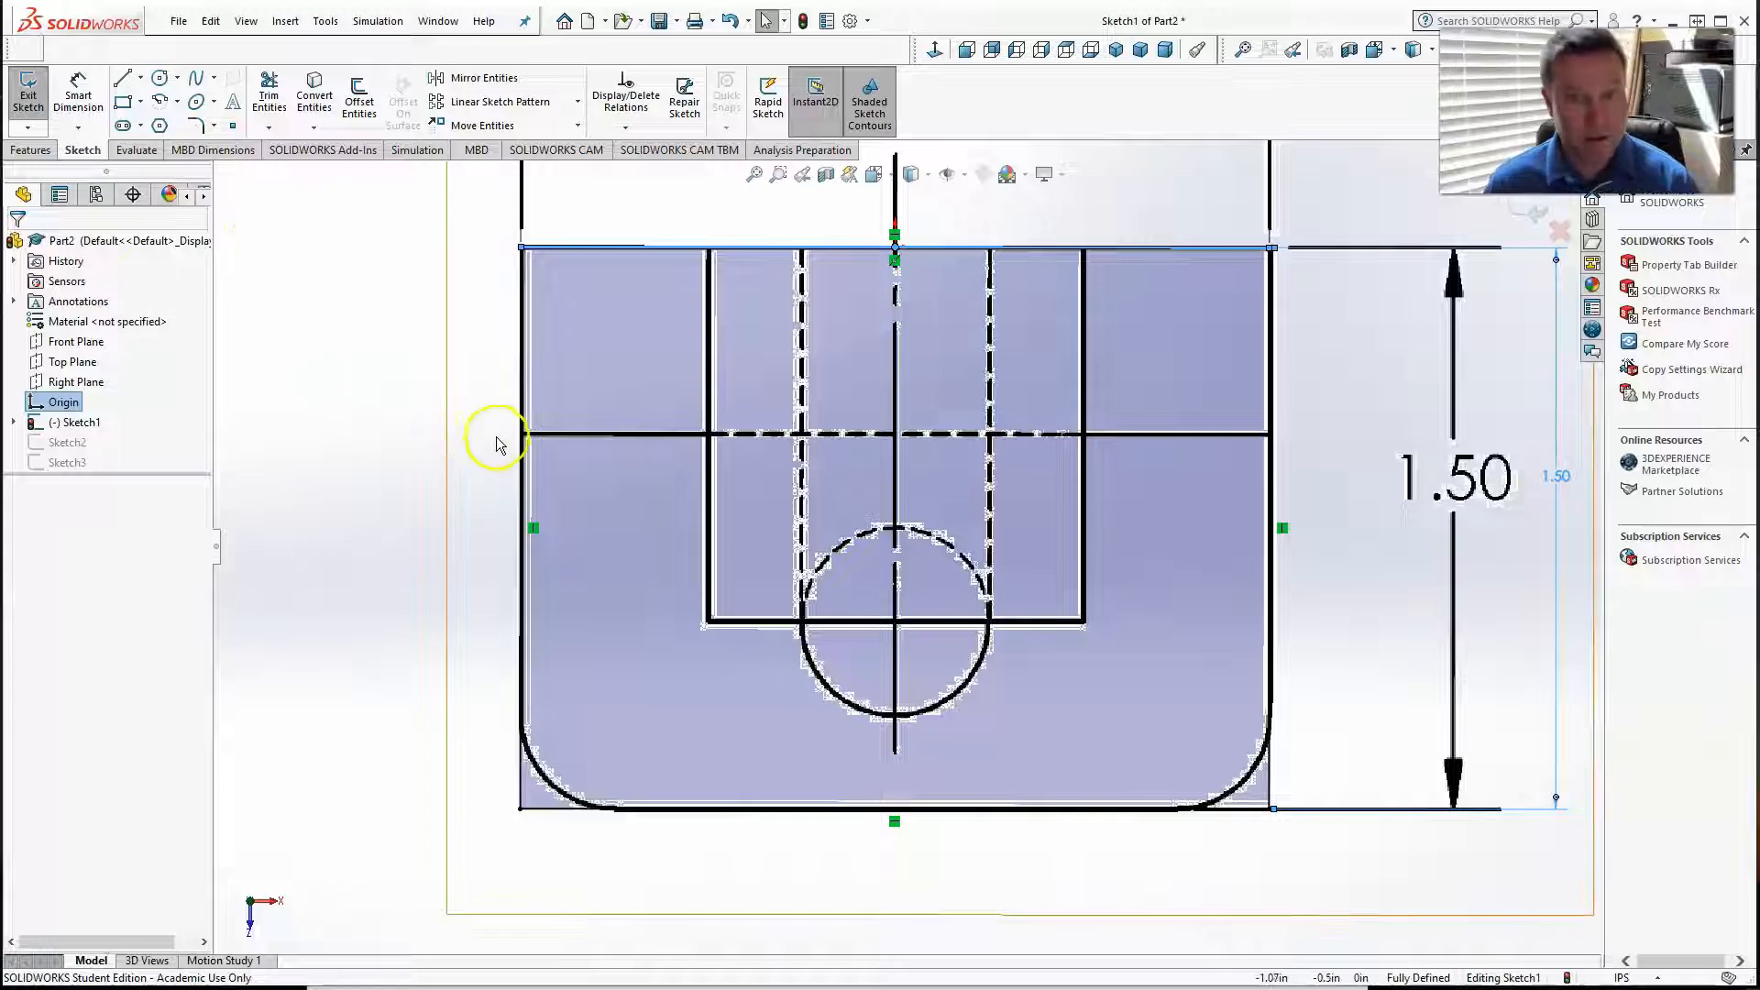
{"action": "left_click", "coordinate": [195, 125]}
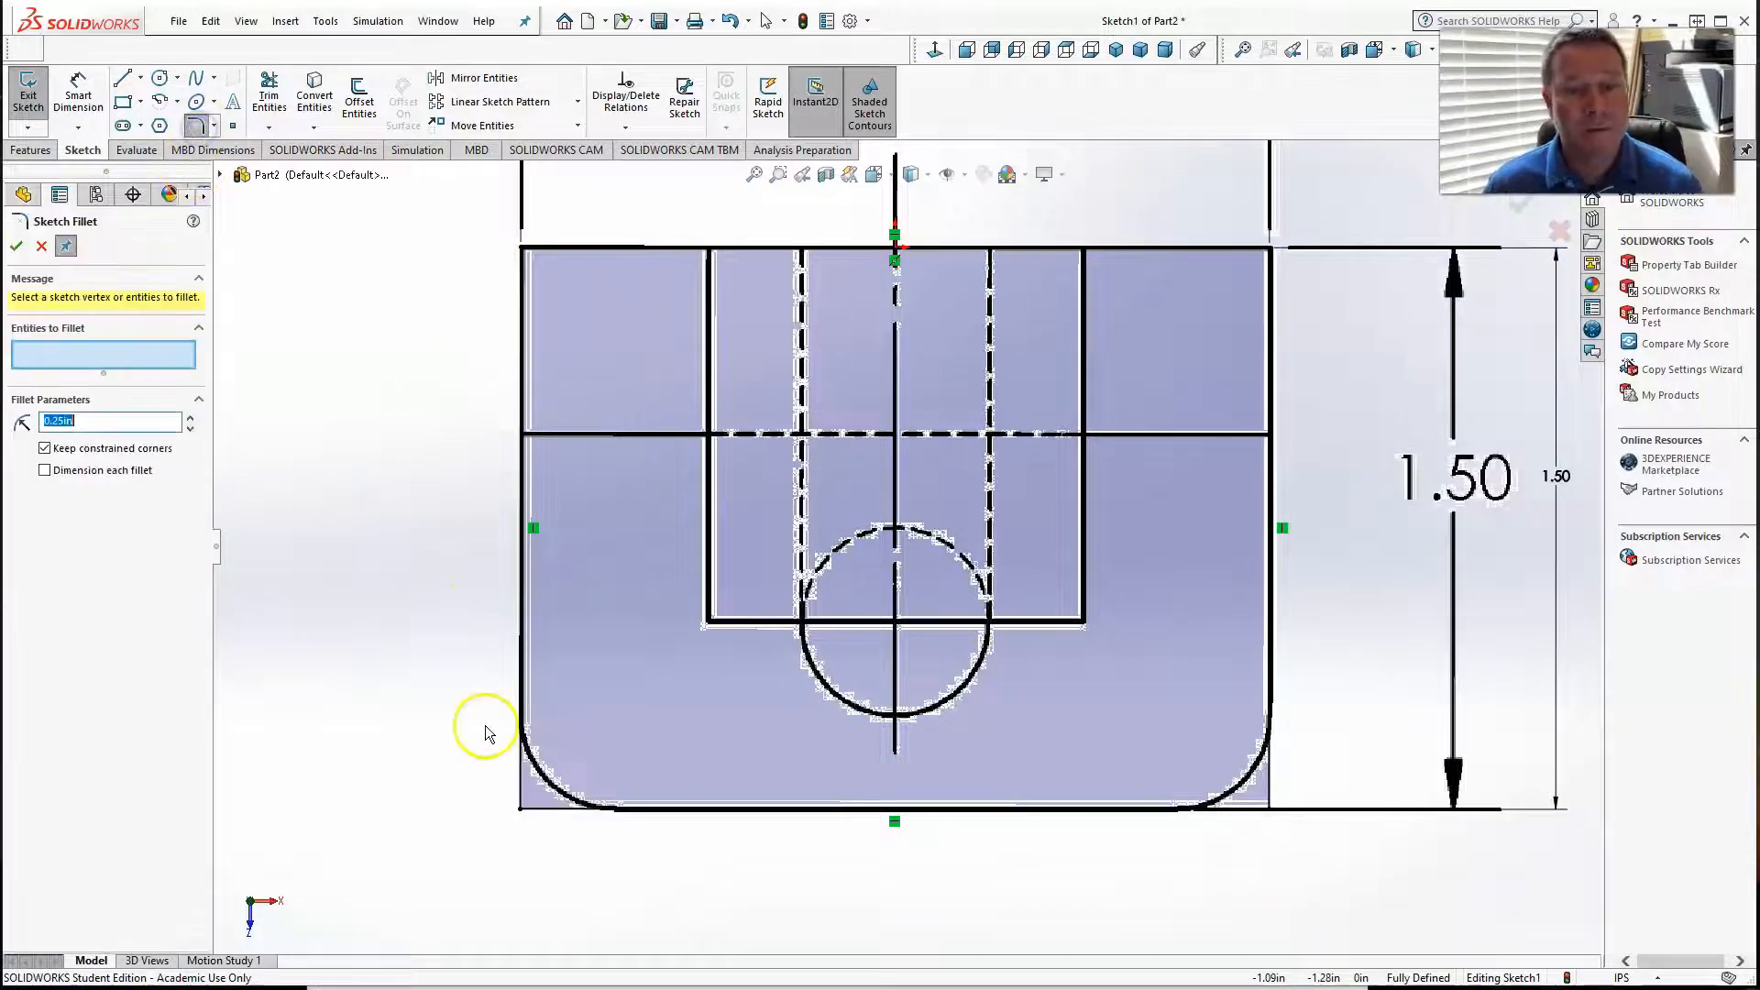
{"action": "left_click", "coordinate": [525, 754]}
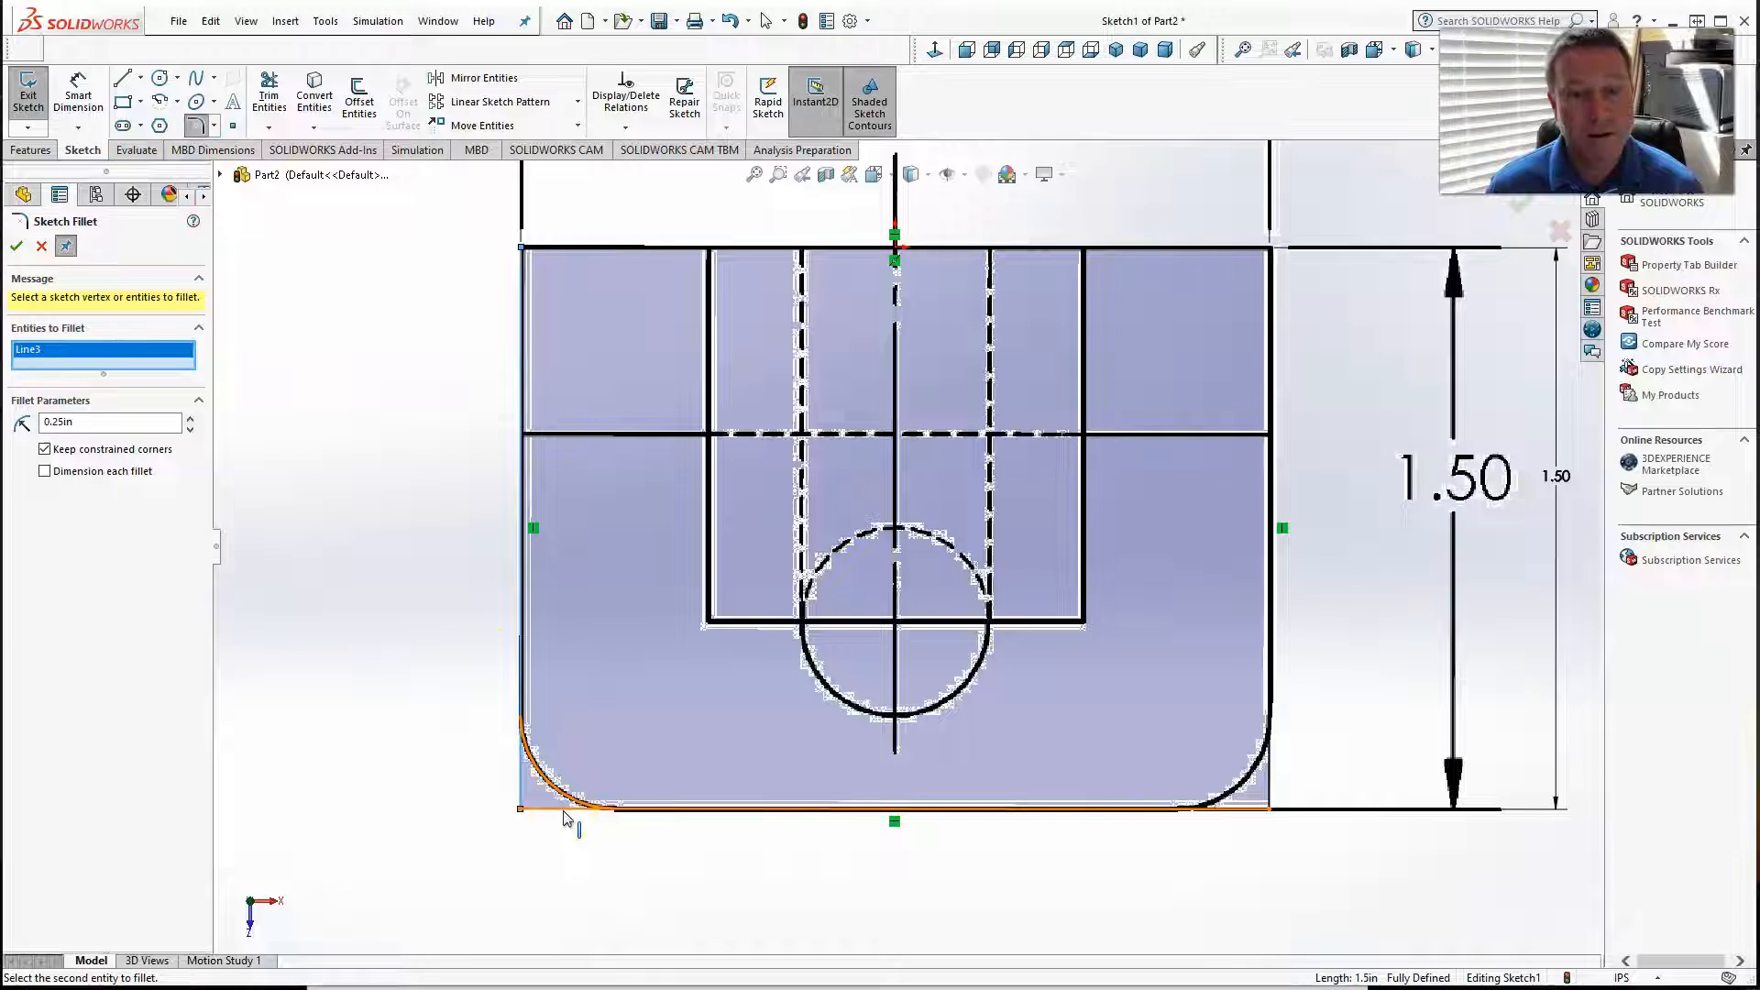
{"action": "left_click", "coordinate": [564, 810]}
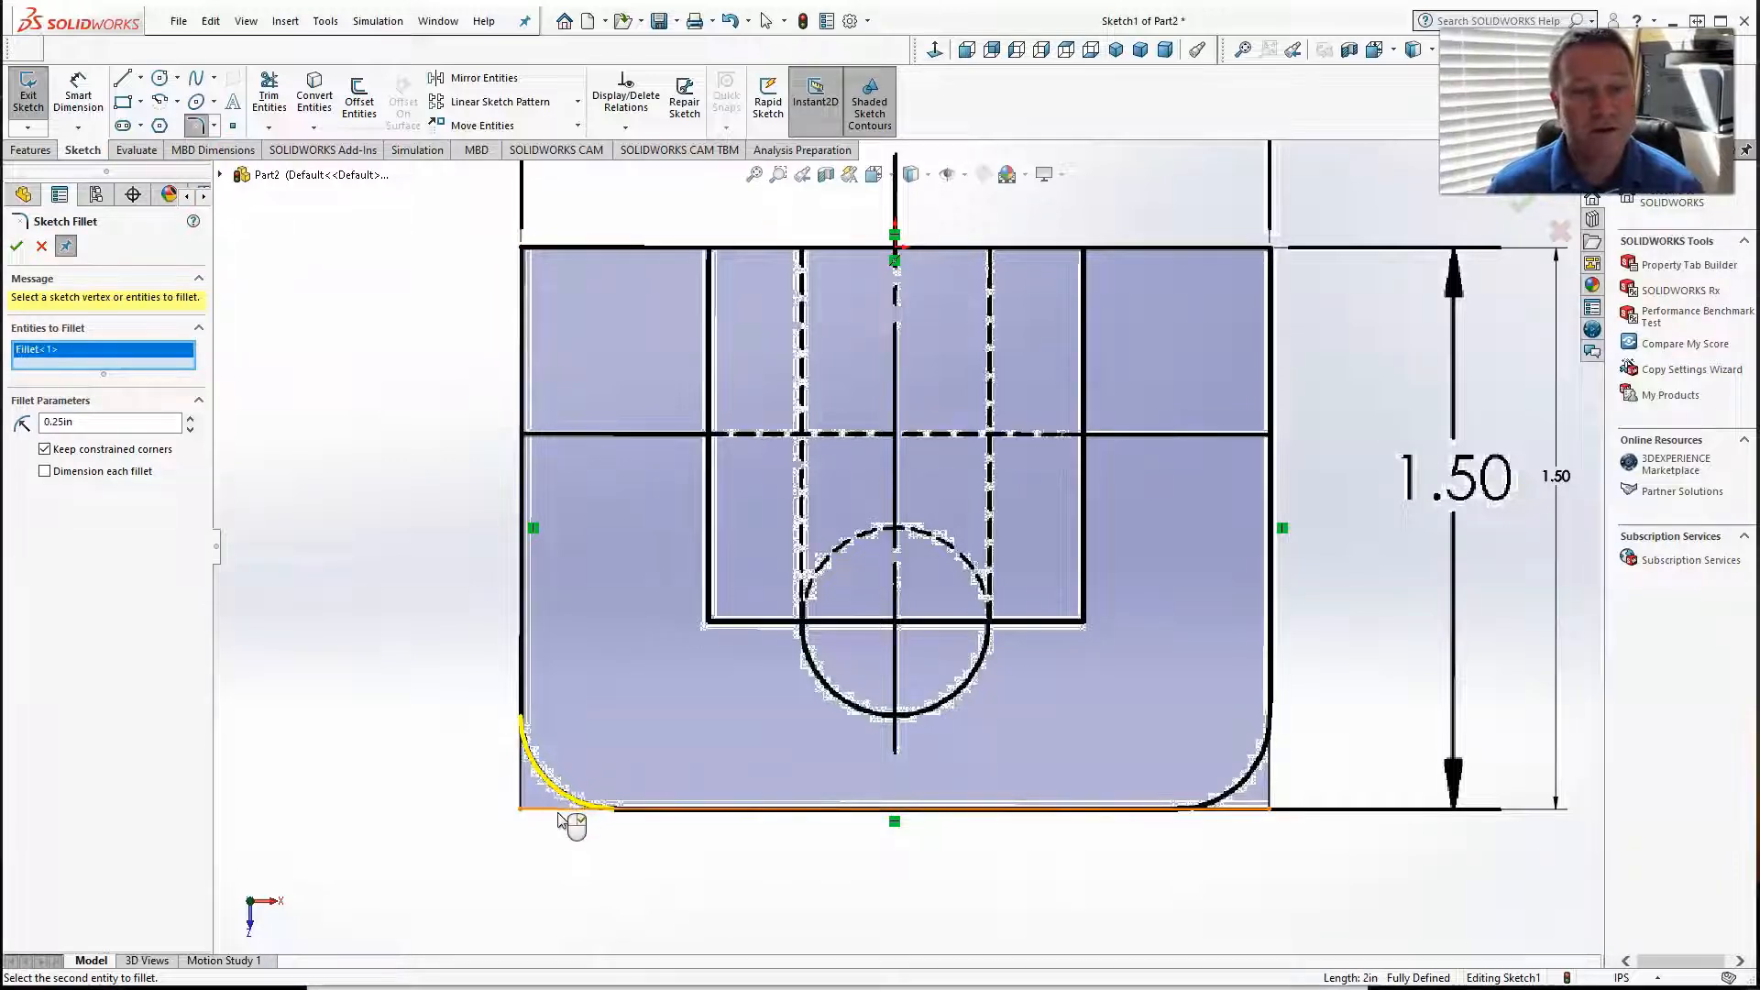
{"action": "left_click", "coordinate": [1208, 810]}
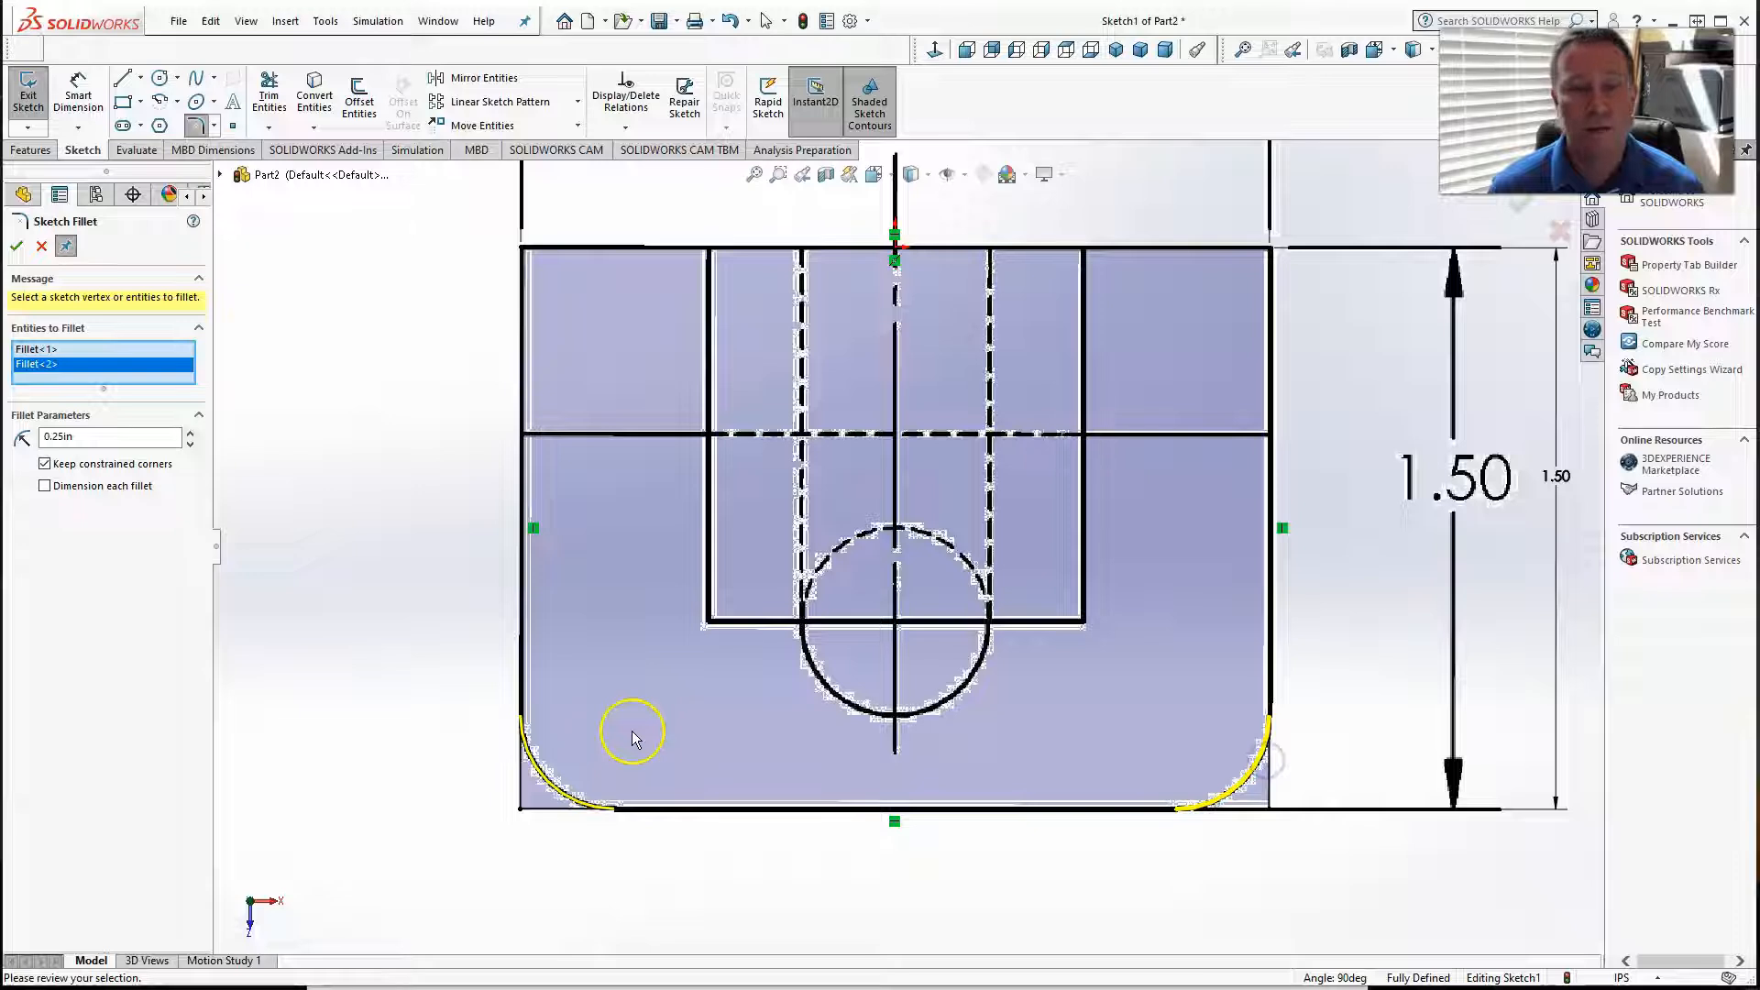
Step: Try fillet radii of 0.10, 0.20 and 0.30 in against the rounded corner in the sketch picture
{"action": "scroll", "coordinate": [586, 753], "scroll_direction": "down", "scroll_amount": 8}
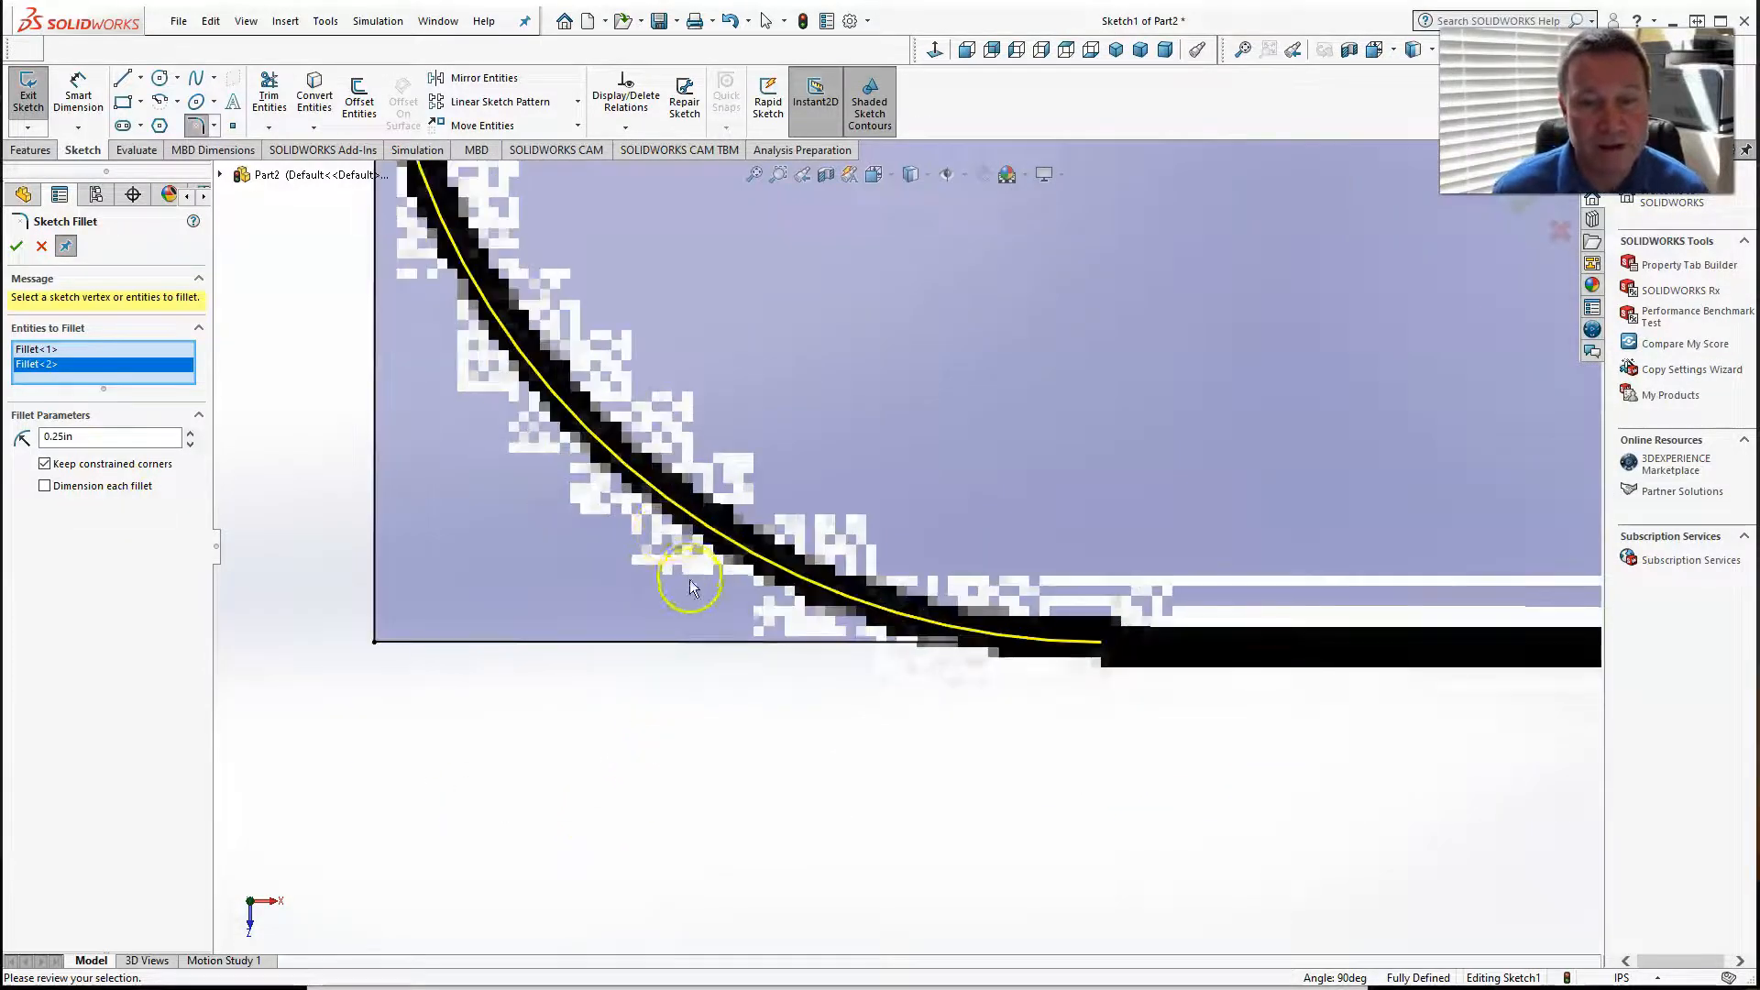
{"action": "scroll", "coordinate": [689, 574], "scroll_direction": "up", "scroll_amount": 4}
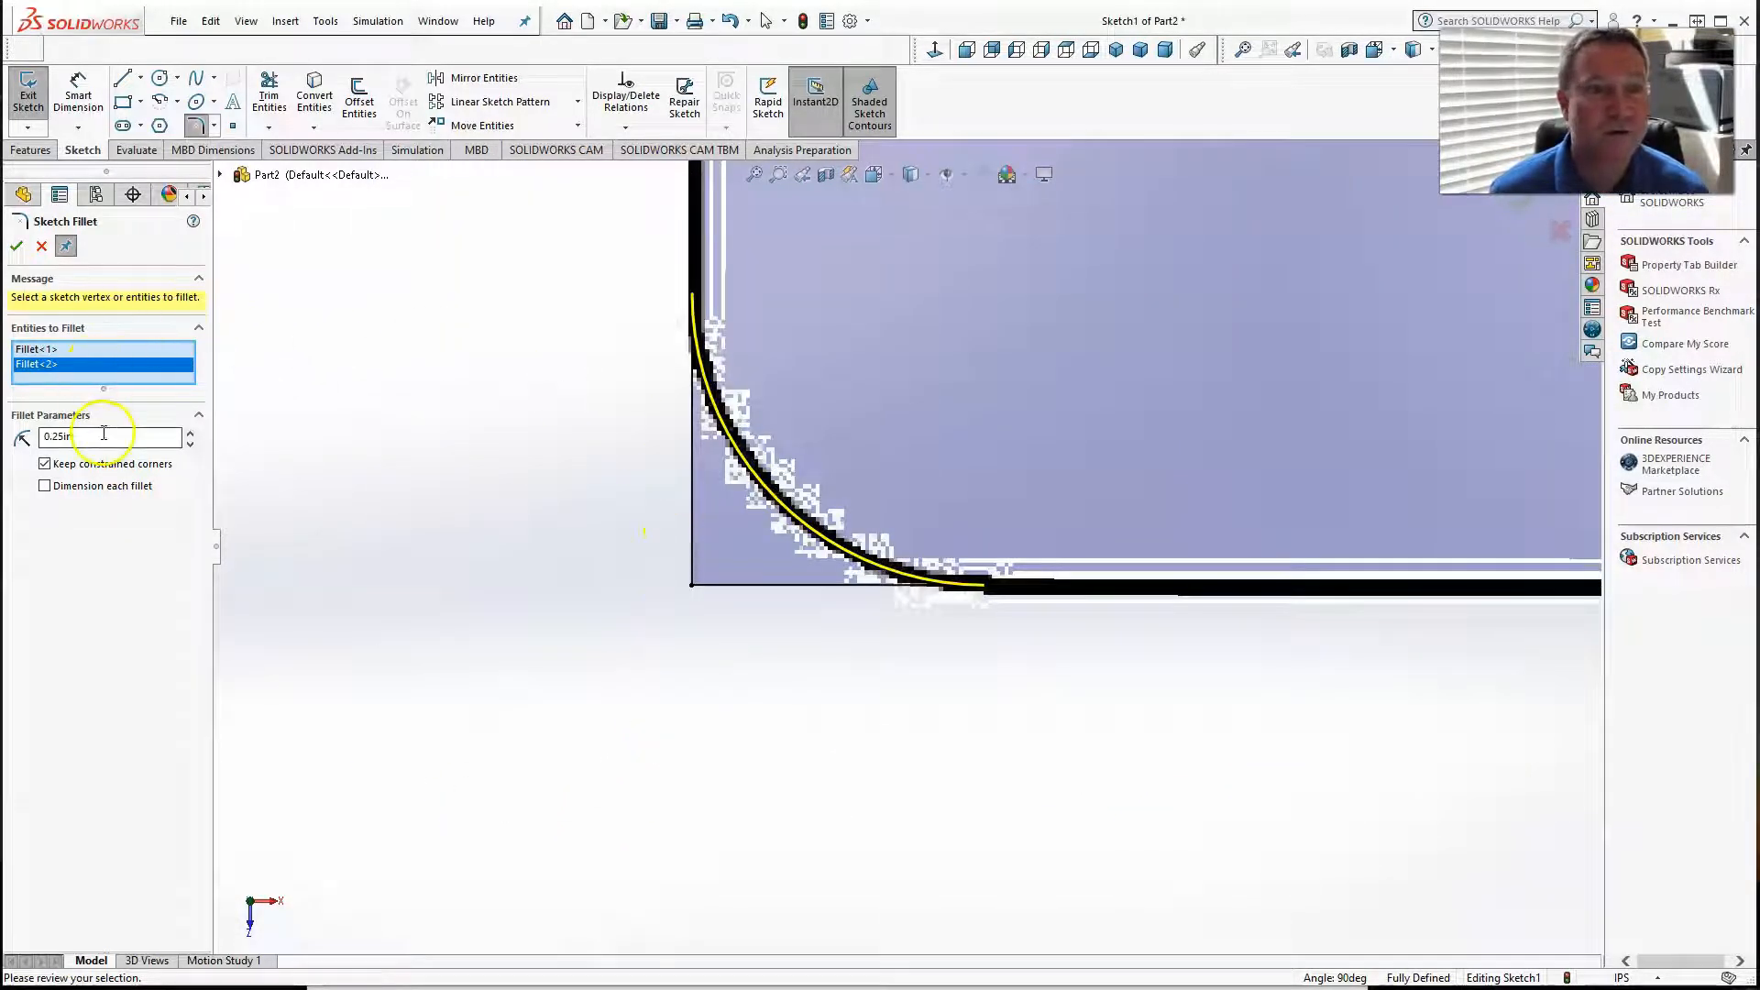
{"action": "type", "text": "."}
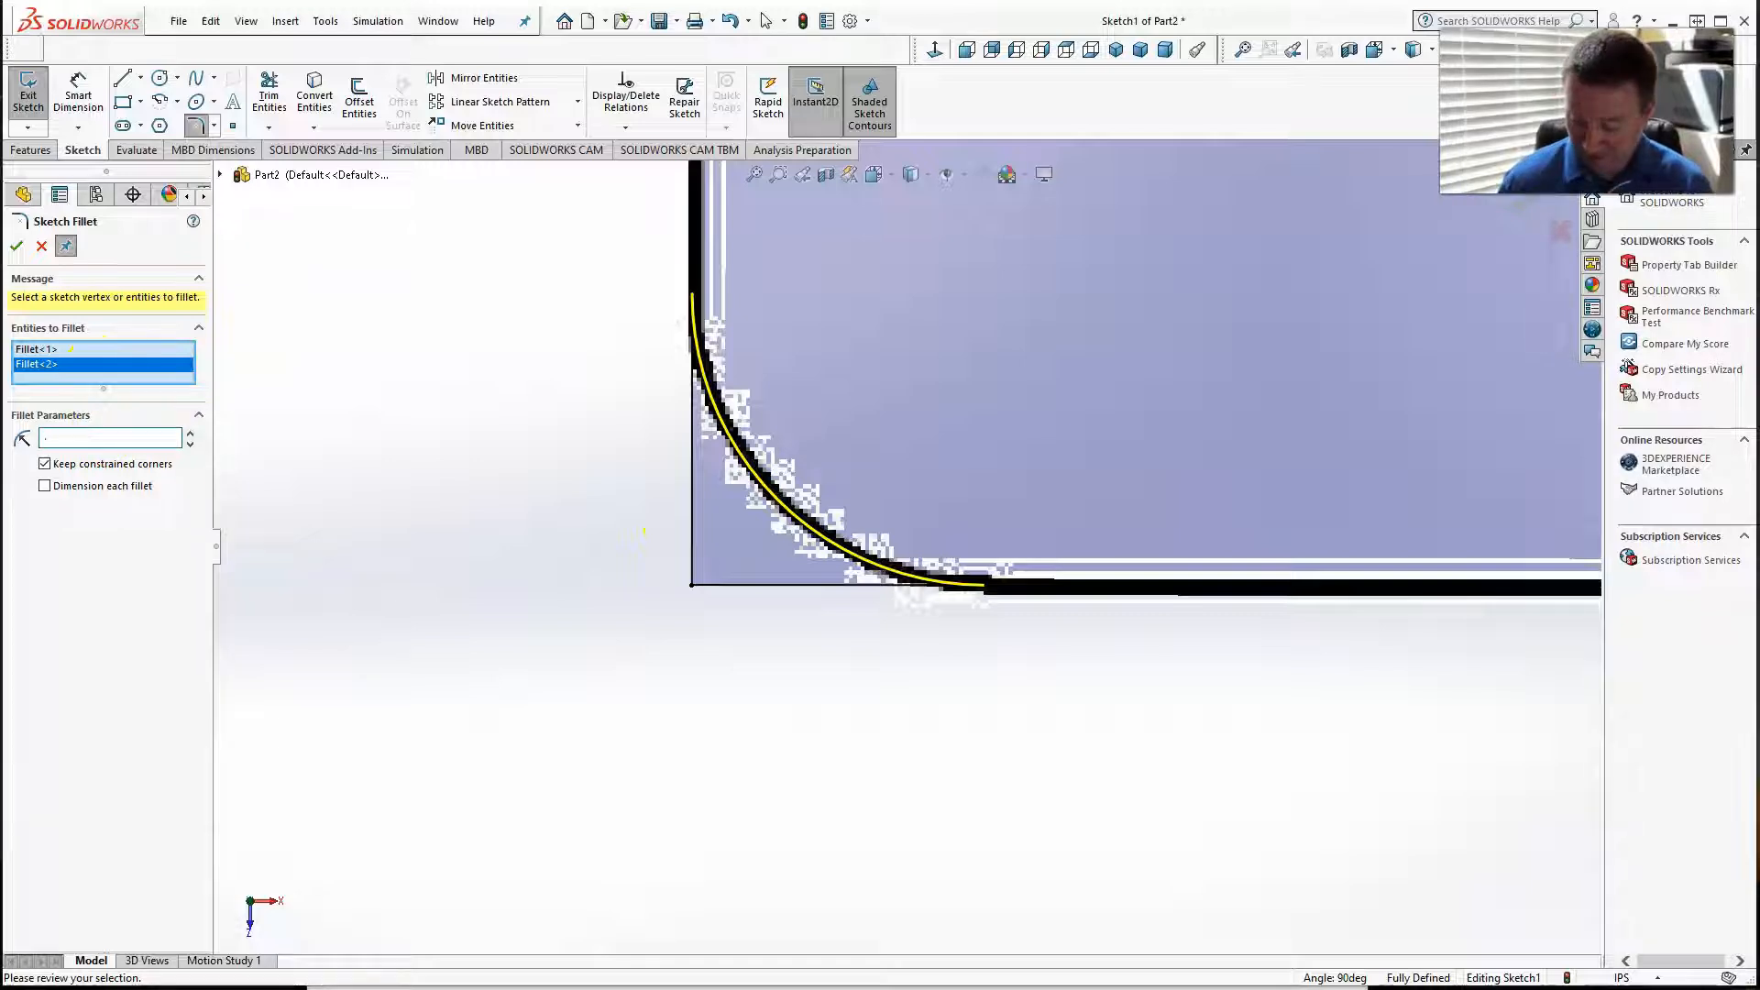
{"action": "type", "text": "1"}
{"action": "key", "text": "Return"}
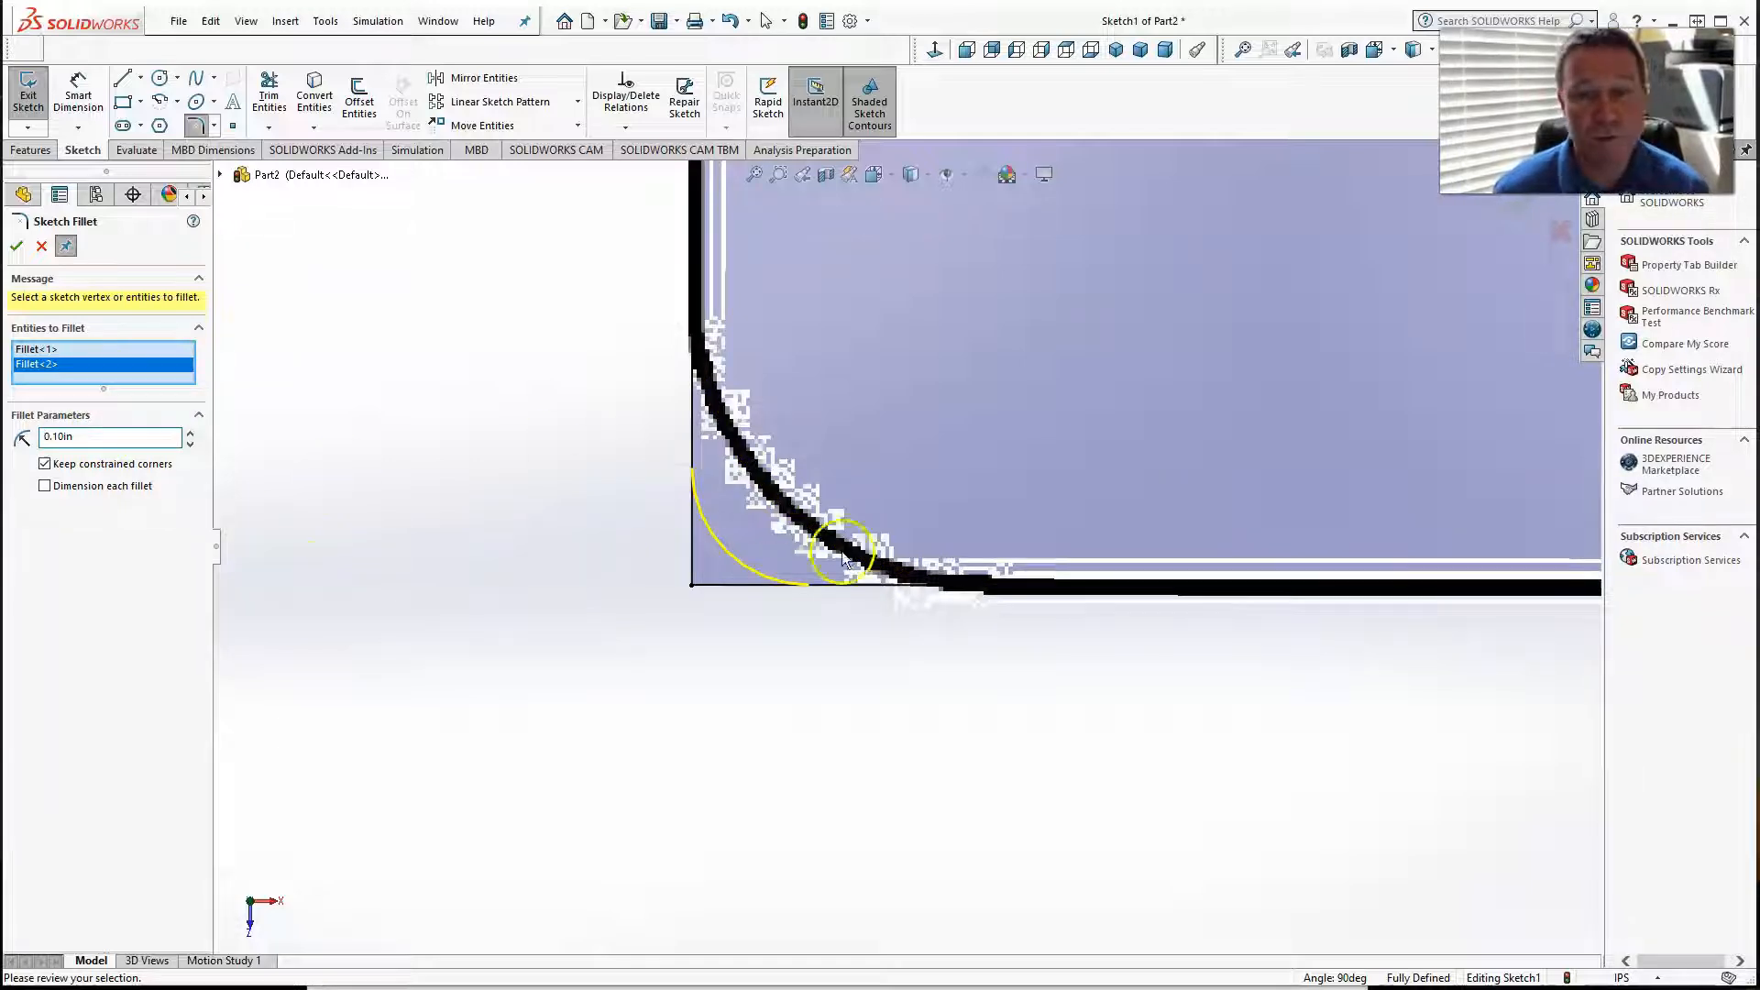
{"action": "scroll", "coordinate": [931, 577], "scroll_direction": "down", "scroll_amount": 3}
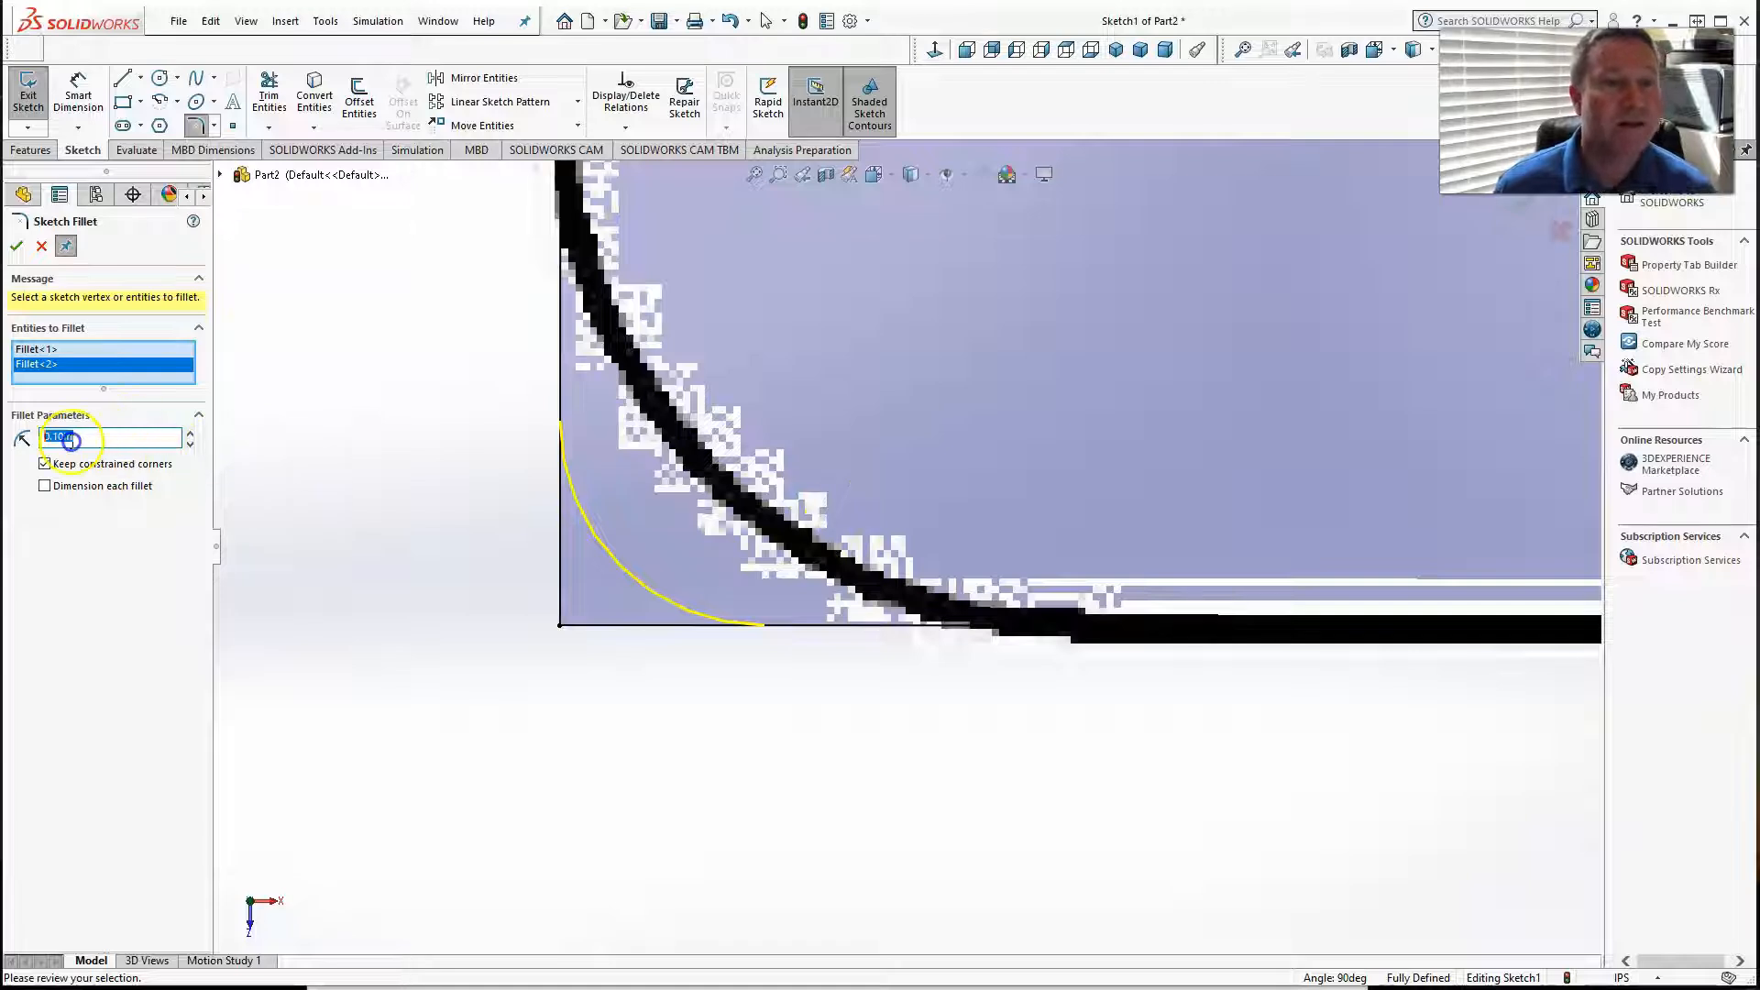
{"action": "type", "text": ".2"}
{"action": "key", "text": "Return"}
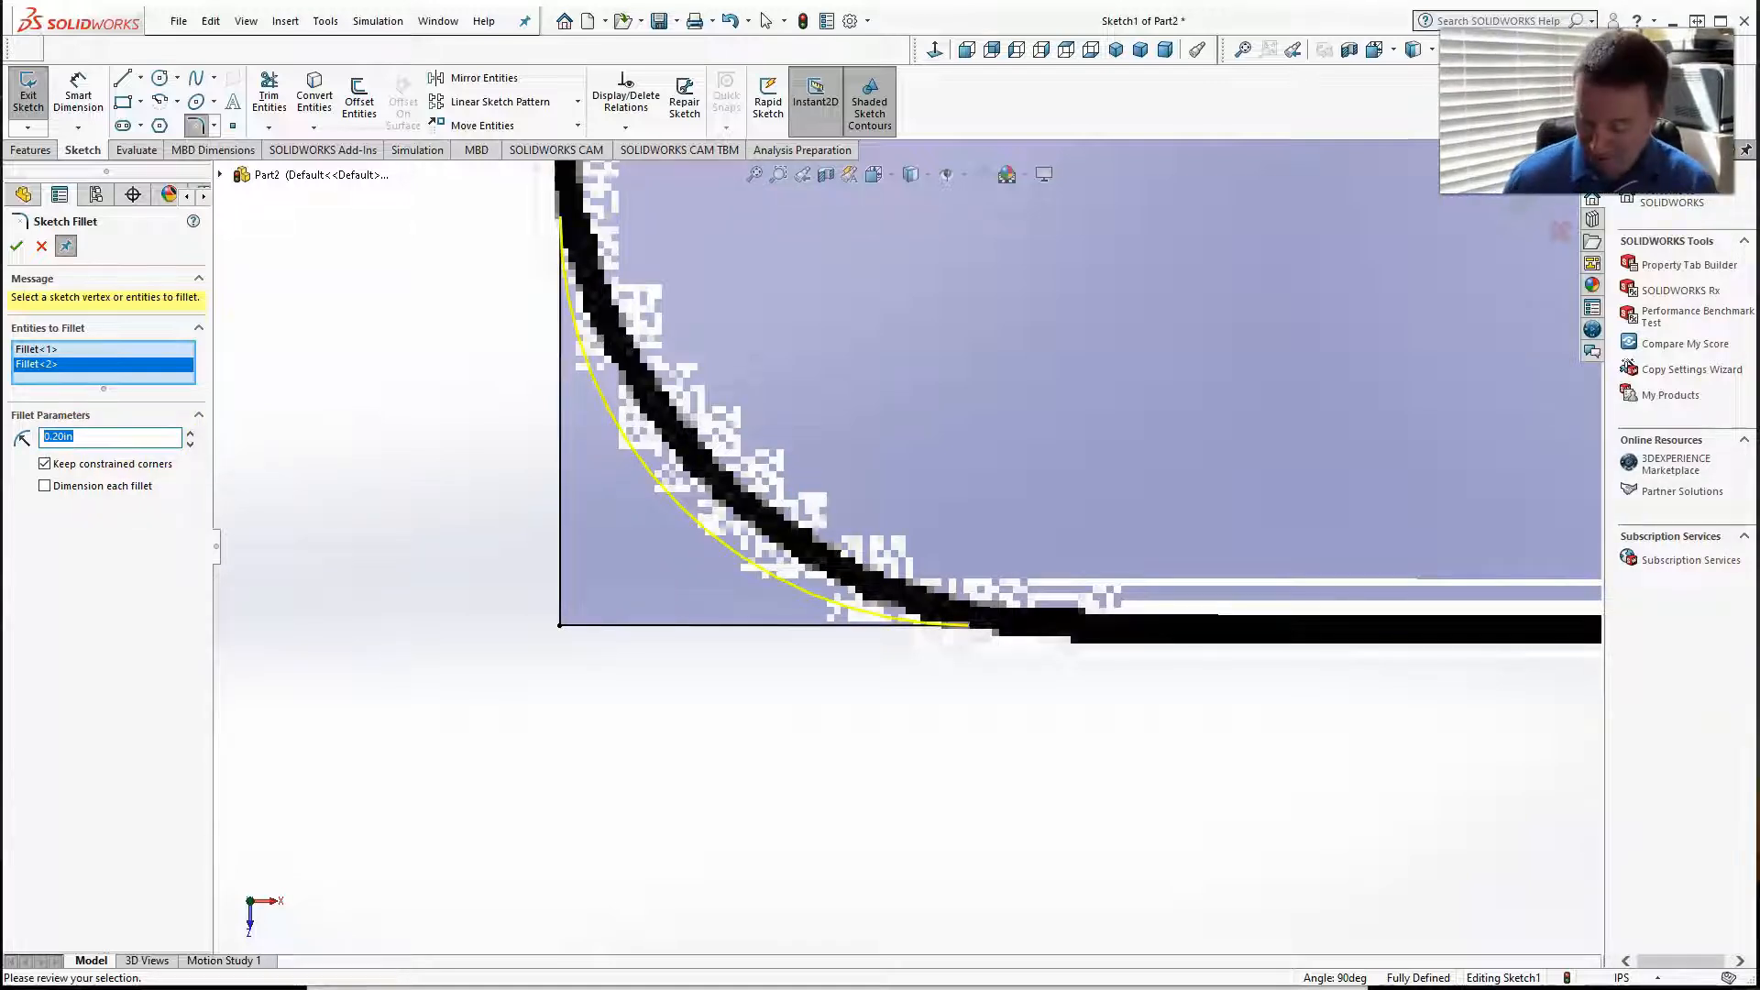
{"action": "type", "text": ".3"}
{"action": "key", "text": "Return"}
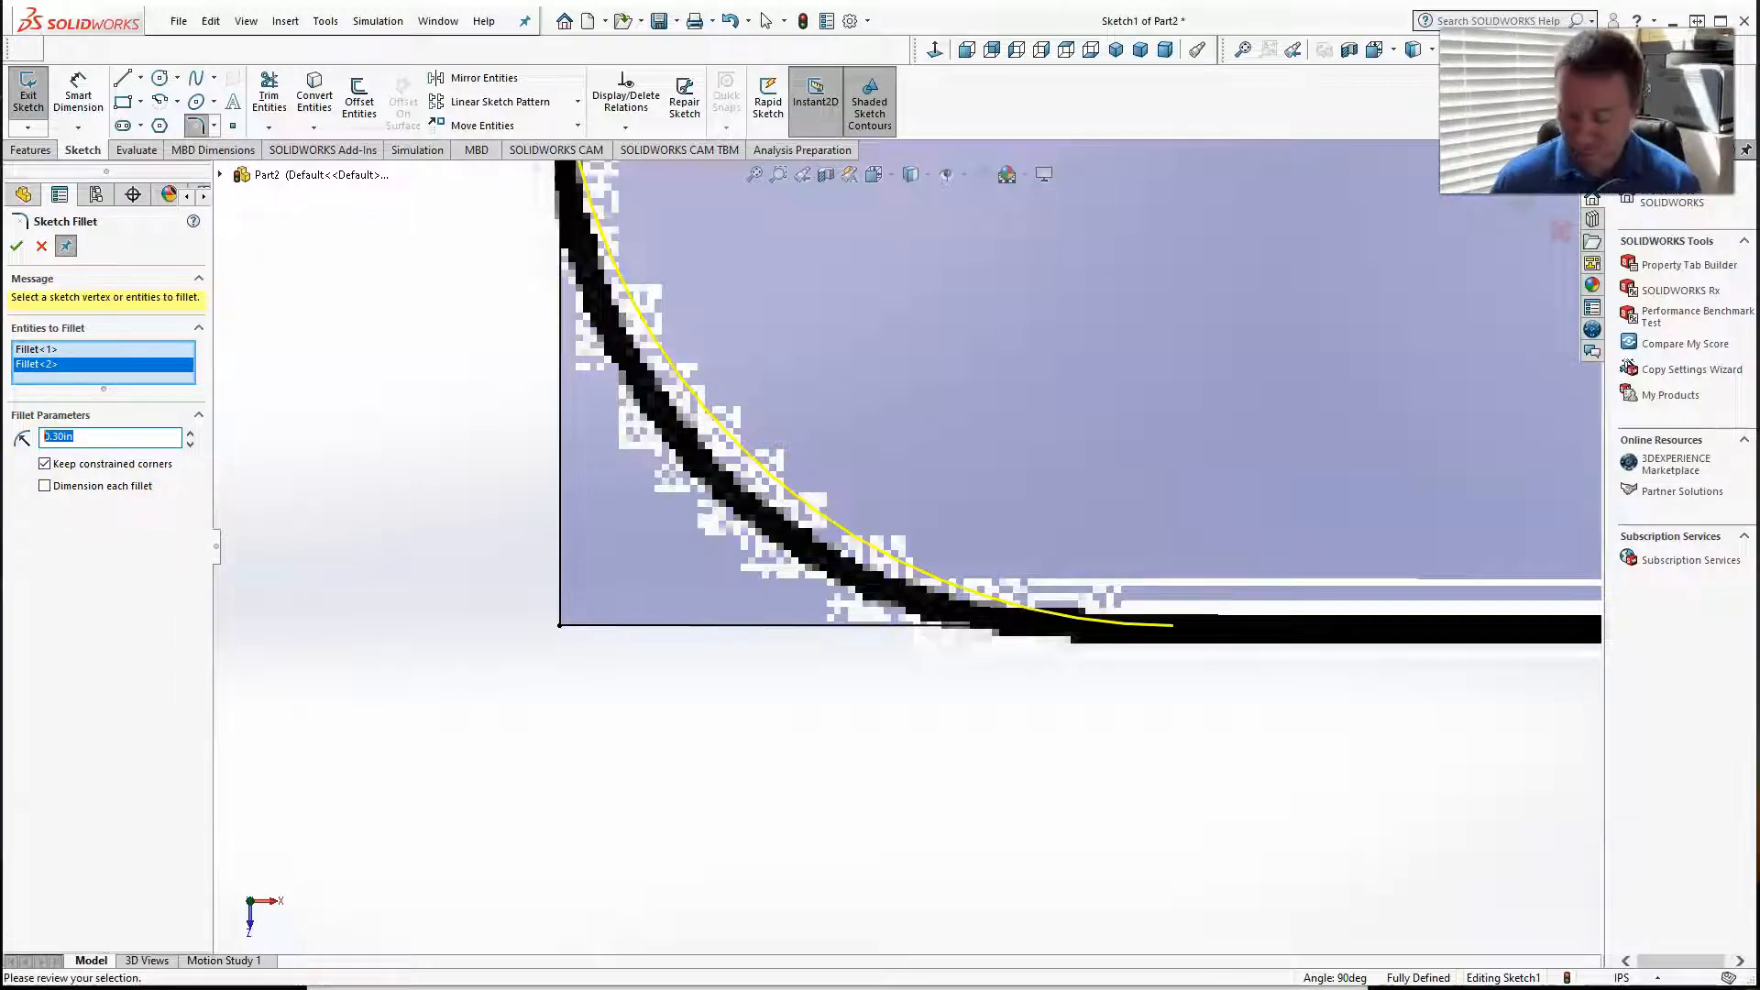
Step: Set the fillet radius to 0.25 in, compare both corners with the sketch picture, and apply the fillets
{"action": "key", "text": "Return"}
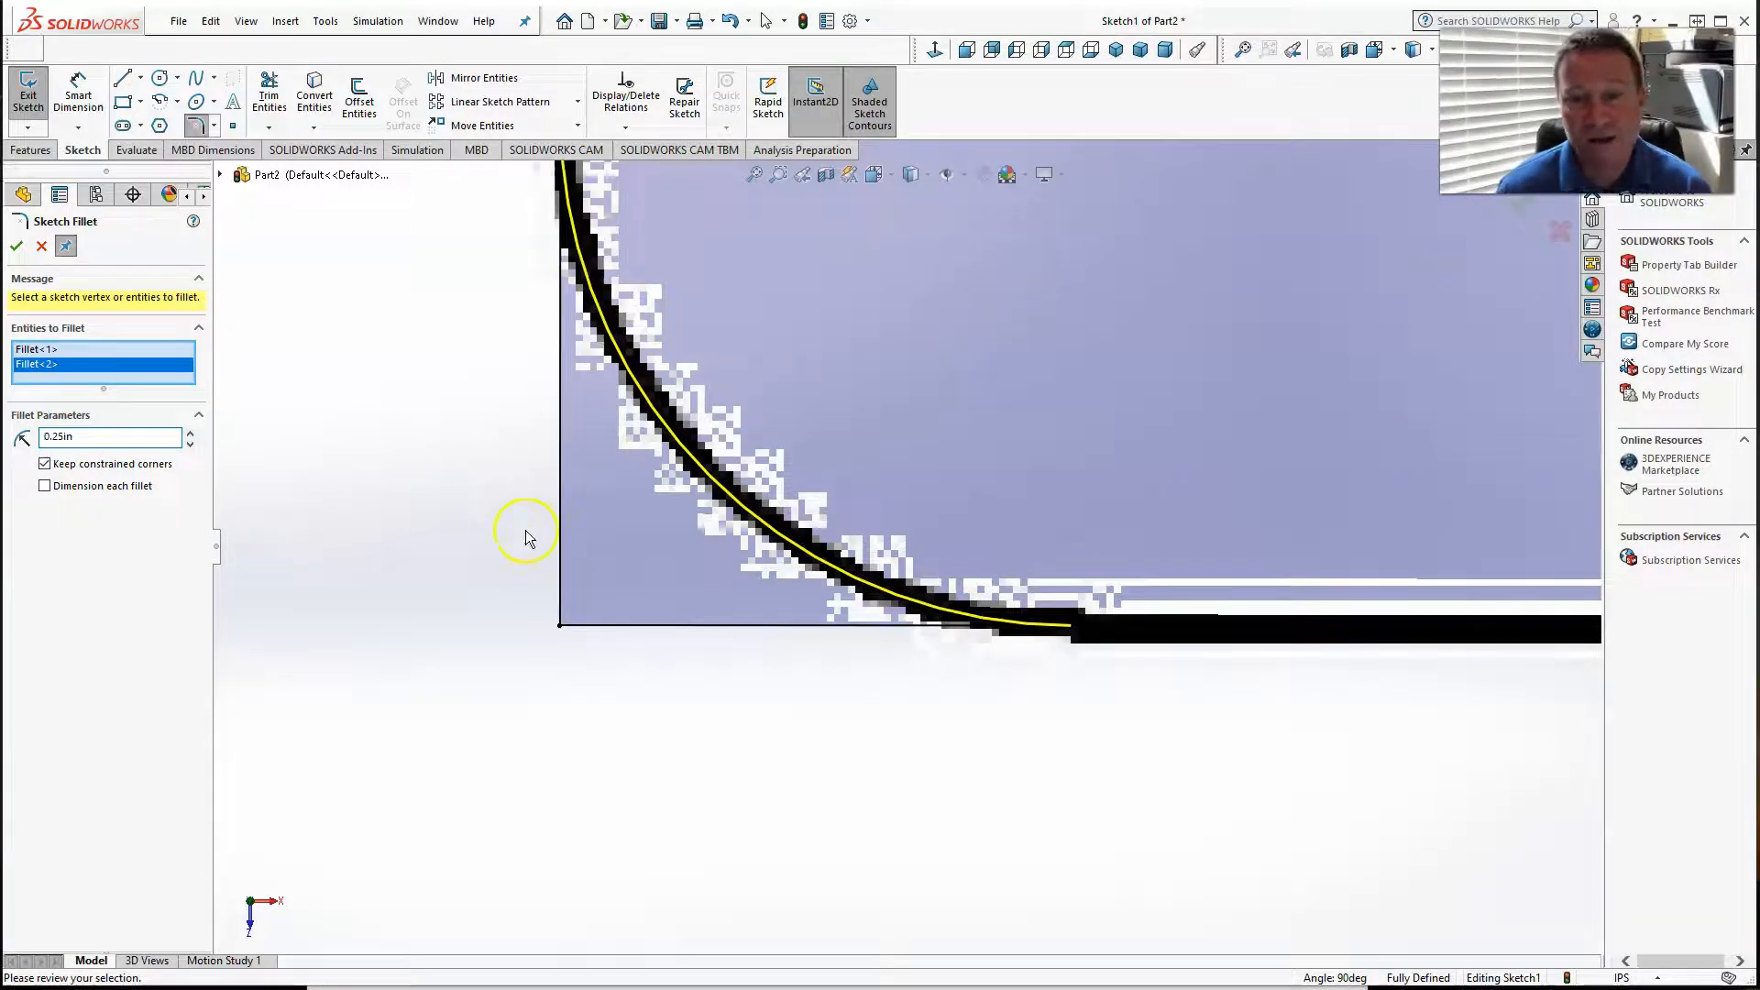
{"action": "scroll", "coordinate": [720, 653], "scroll_direction": "up", "scroll_amount": 5}
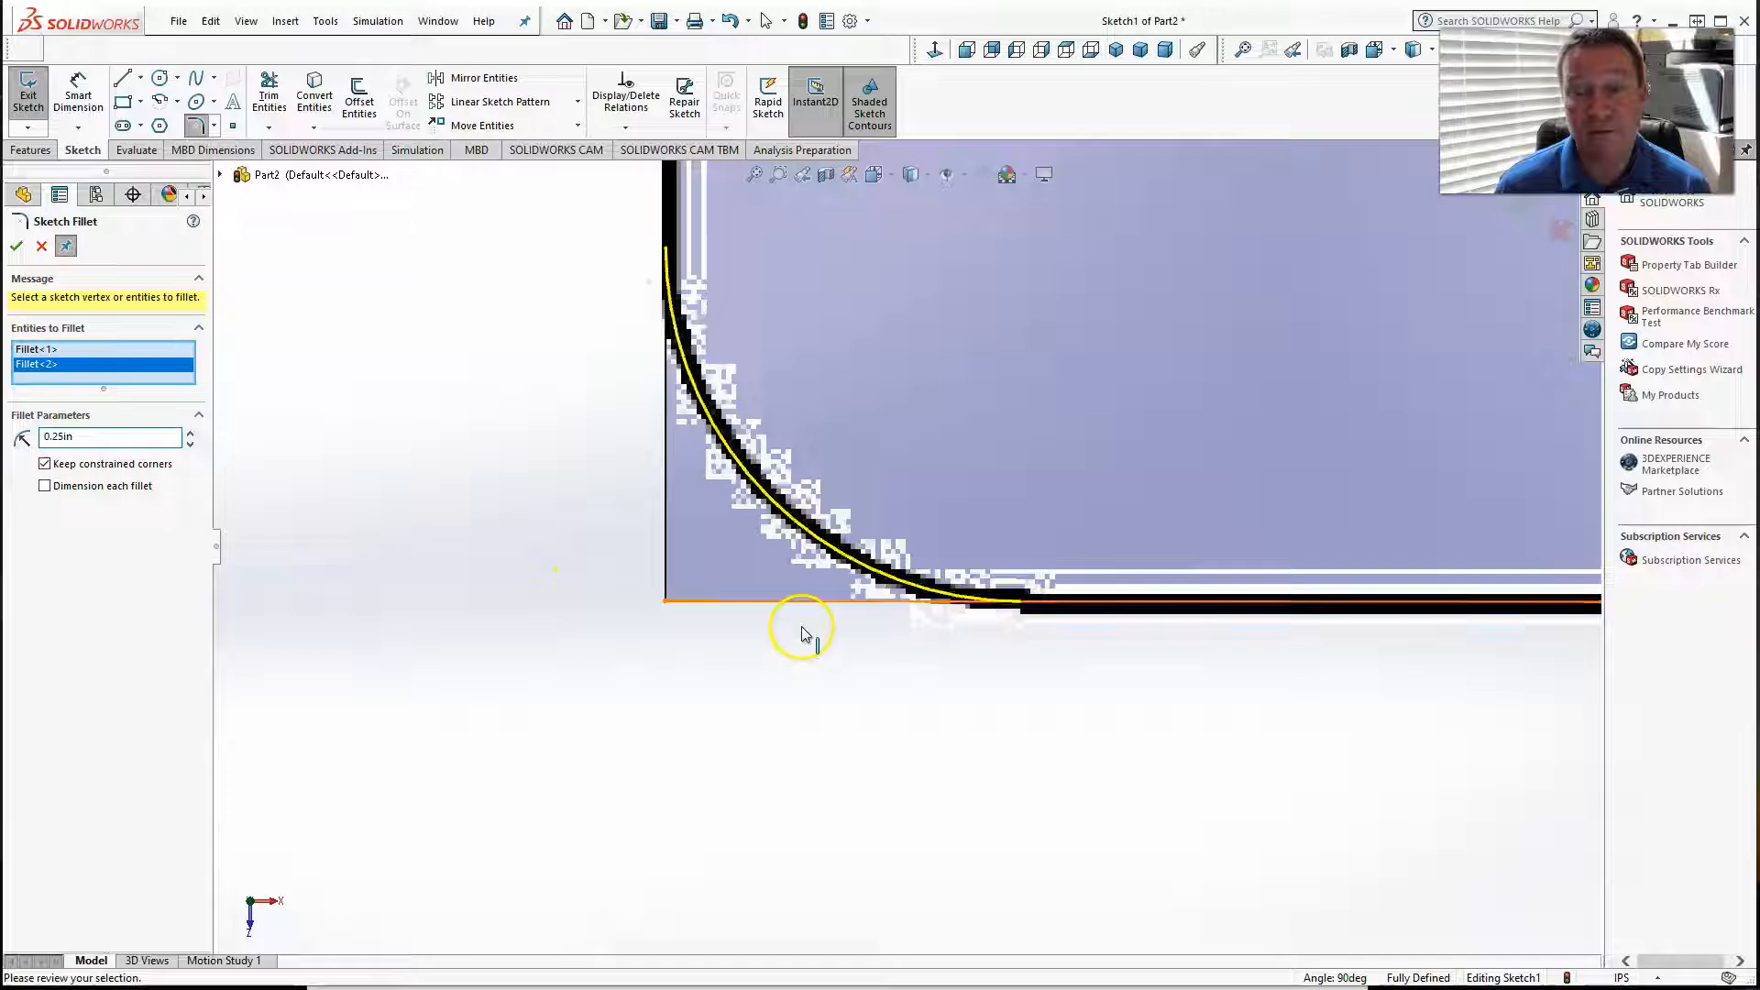
{"action": "scroll", "coordinate": [1015, 613], "scroll_direction": "up", "scroll_amount": 5}
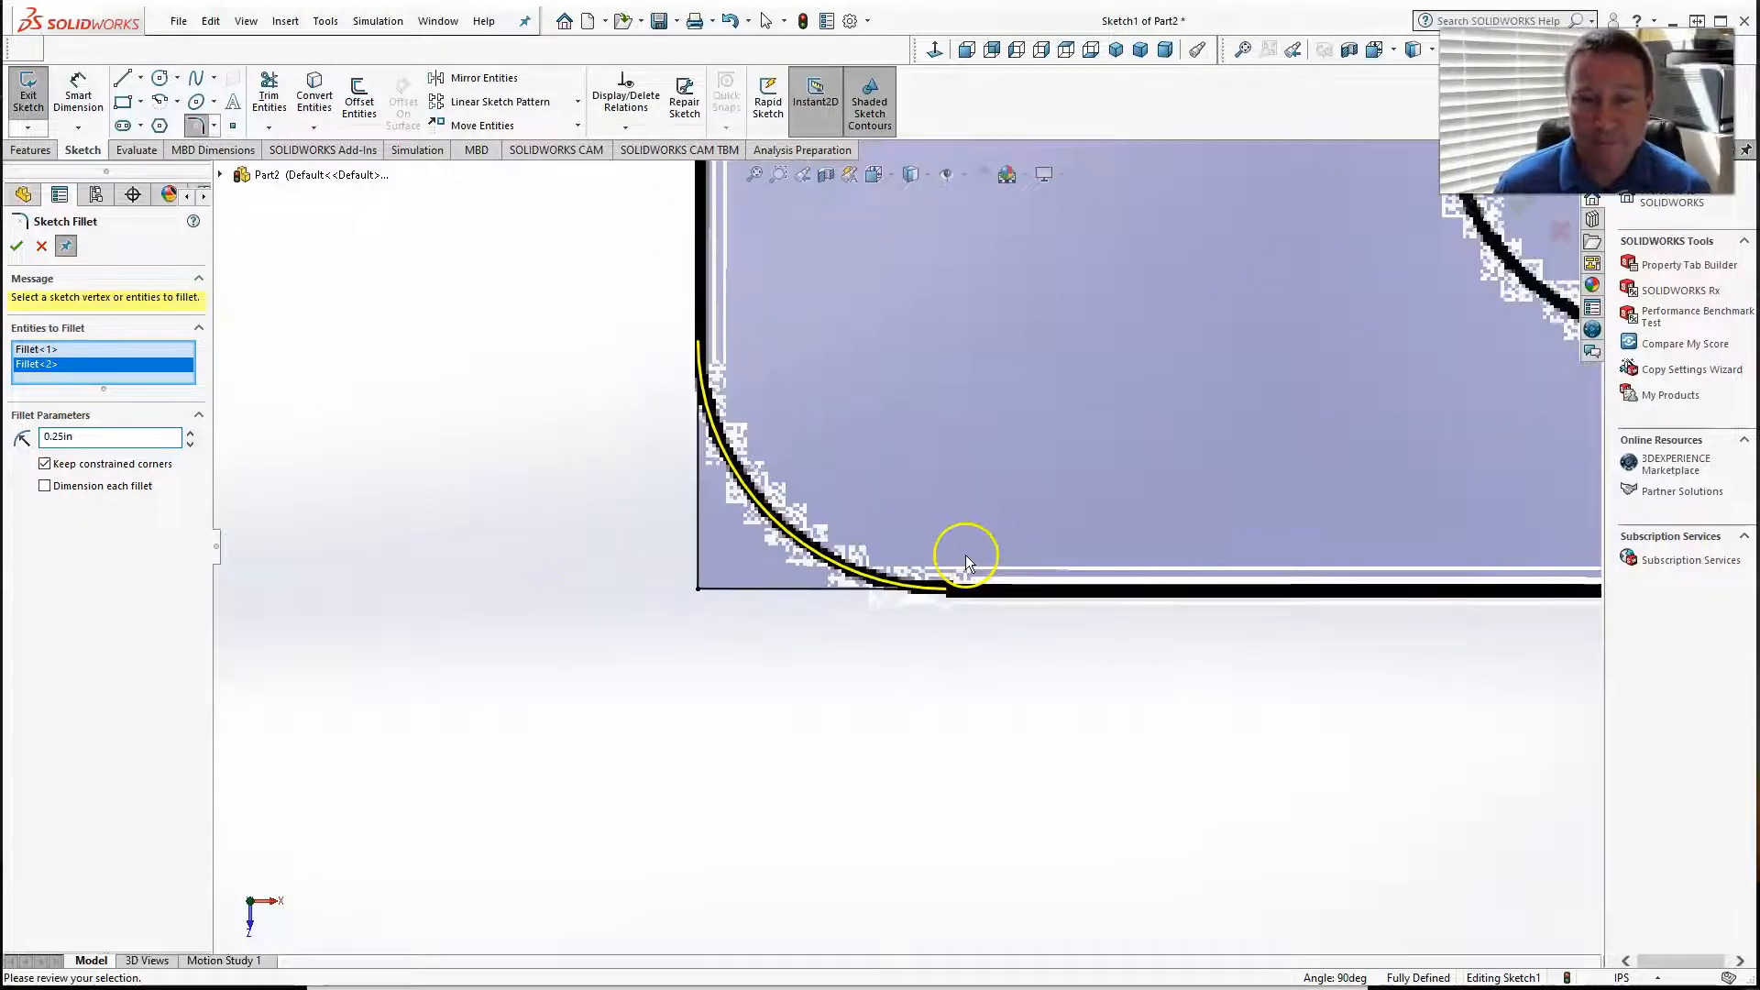
{"action": "scroll", "coordinate": [1354, 539], "scroll_direction": "down", "scroll_amount": 8}
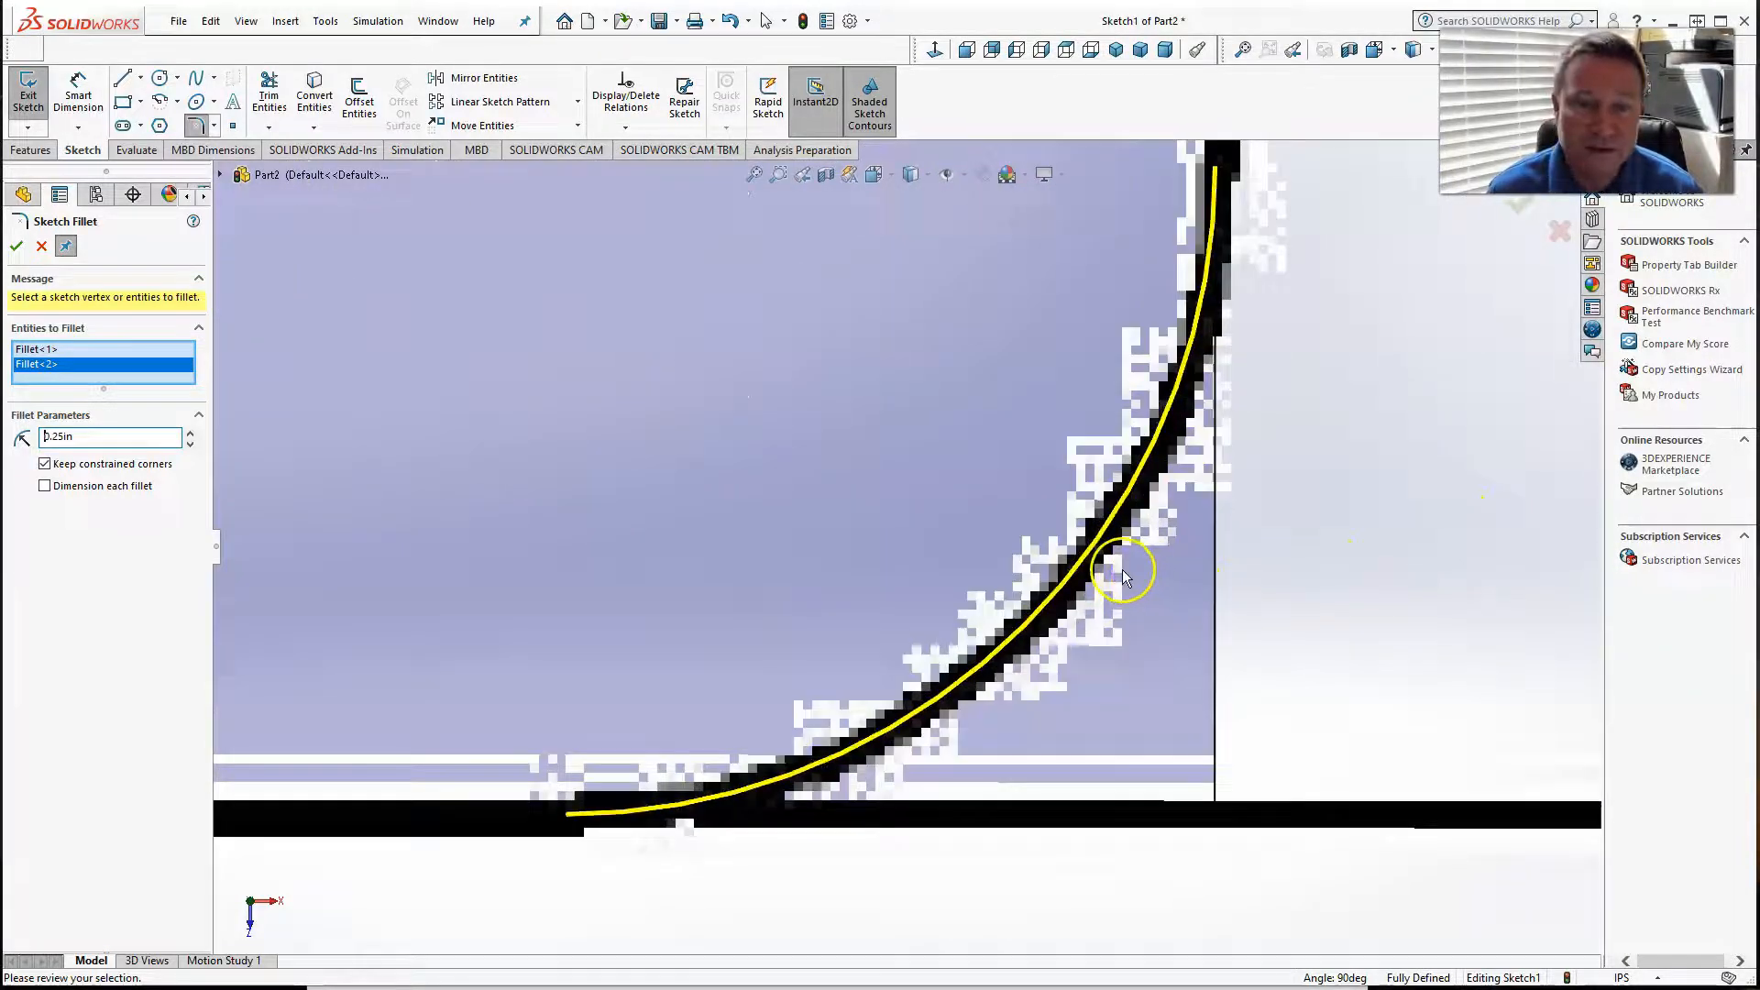
{"action": "scroll", "coordinate": [1125, 568], "scroll_direction": "up", "scroll_amount": 6}
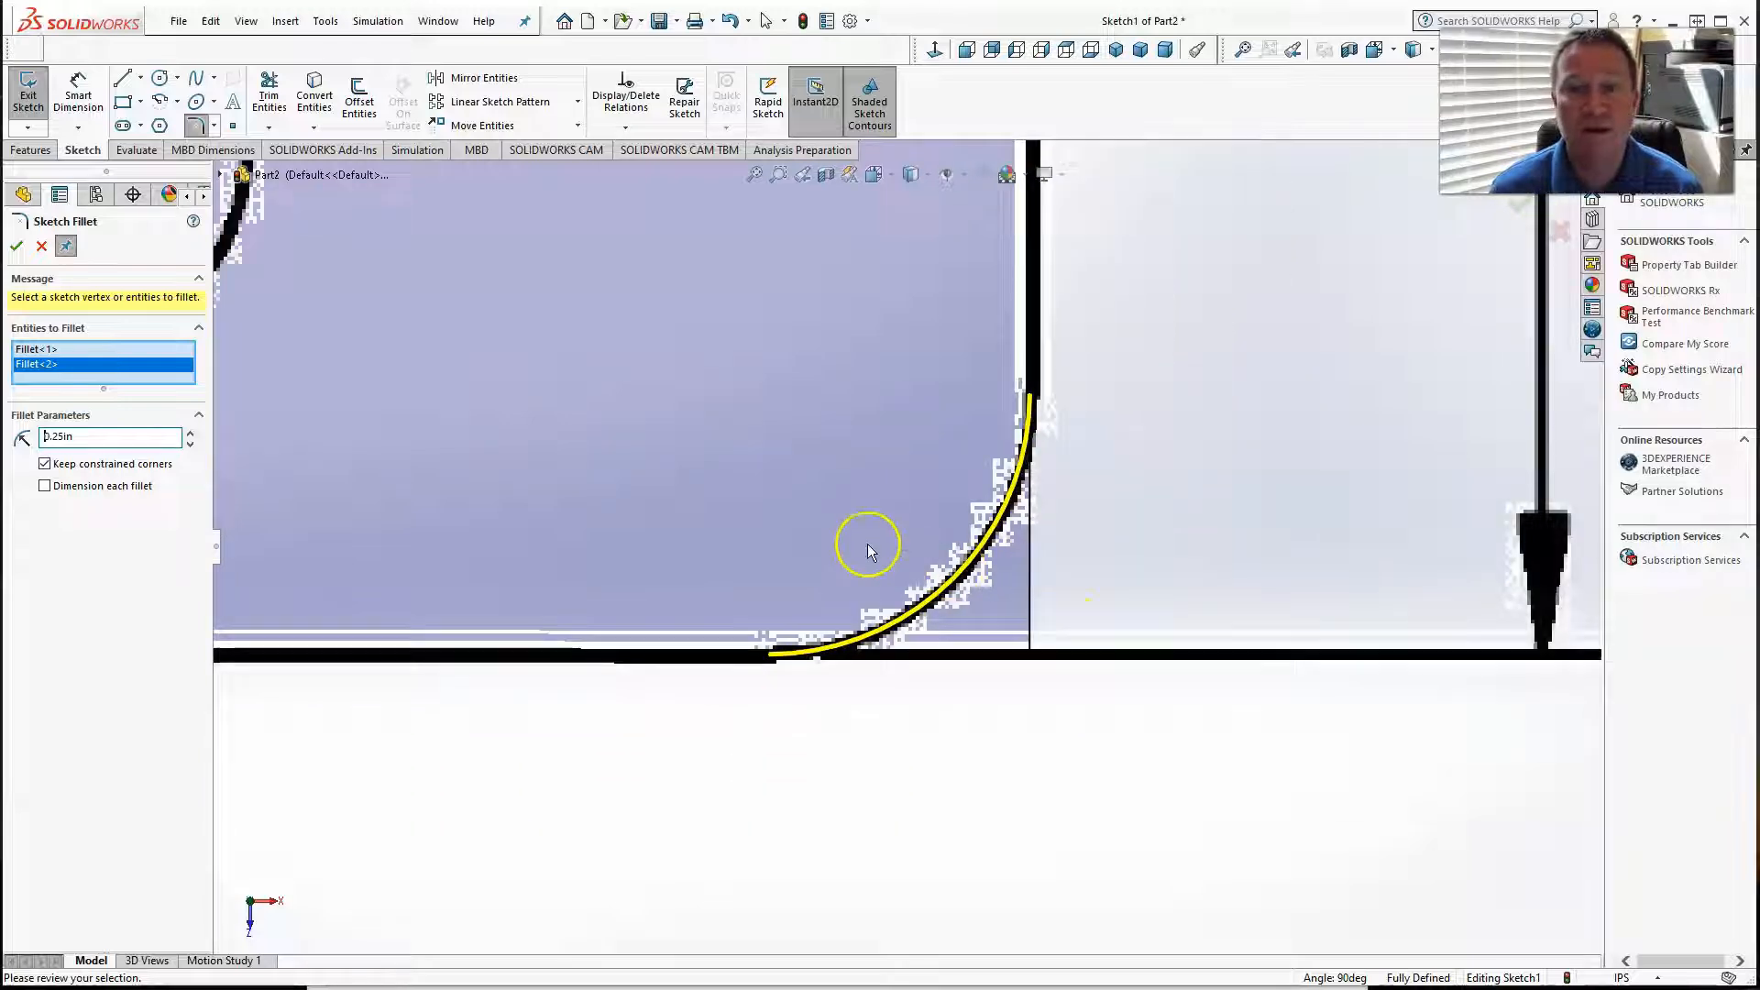
{"action": "scroll", "coordinate": [913, 579], "scroll_direction": "up", "scroll_amount": 4}
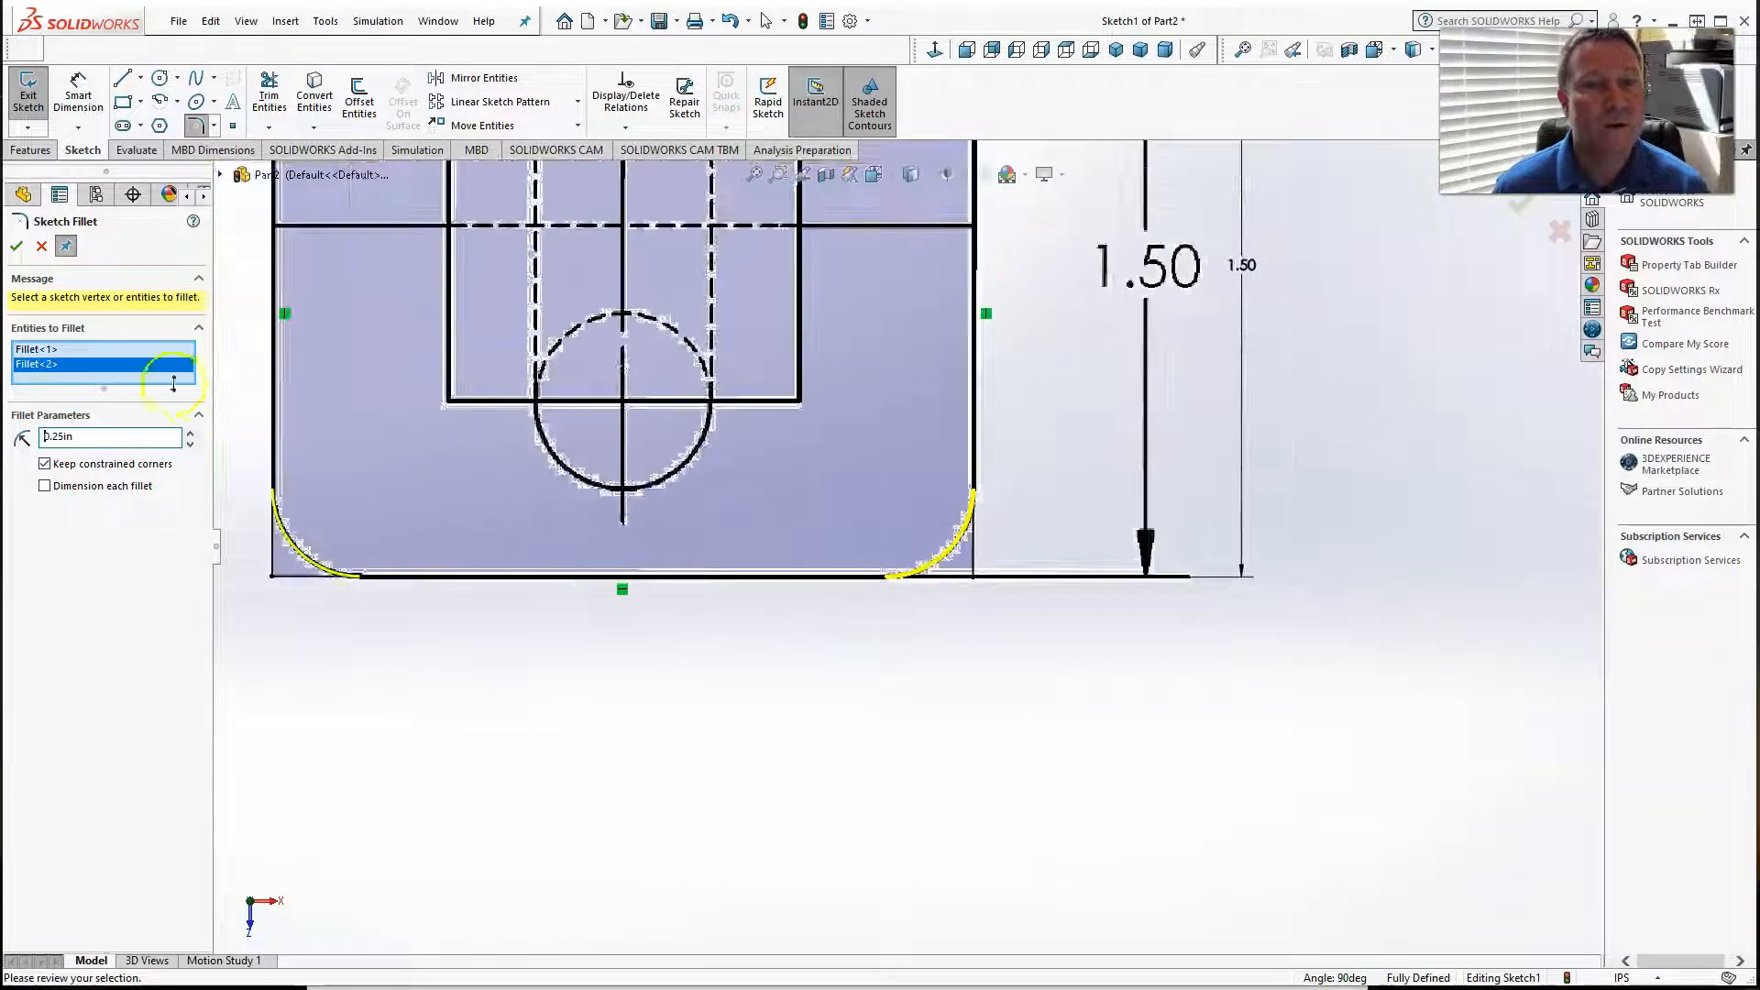
{"action": "left_click", "coordinate": [14, 246]}
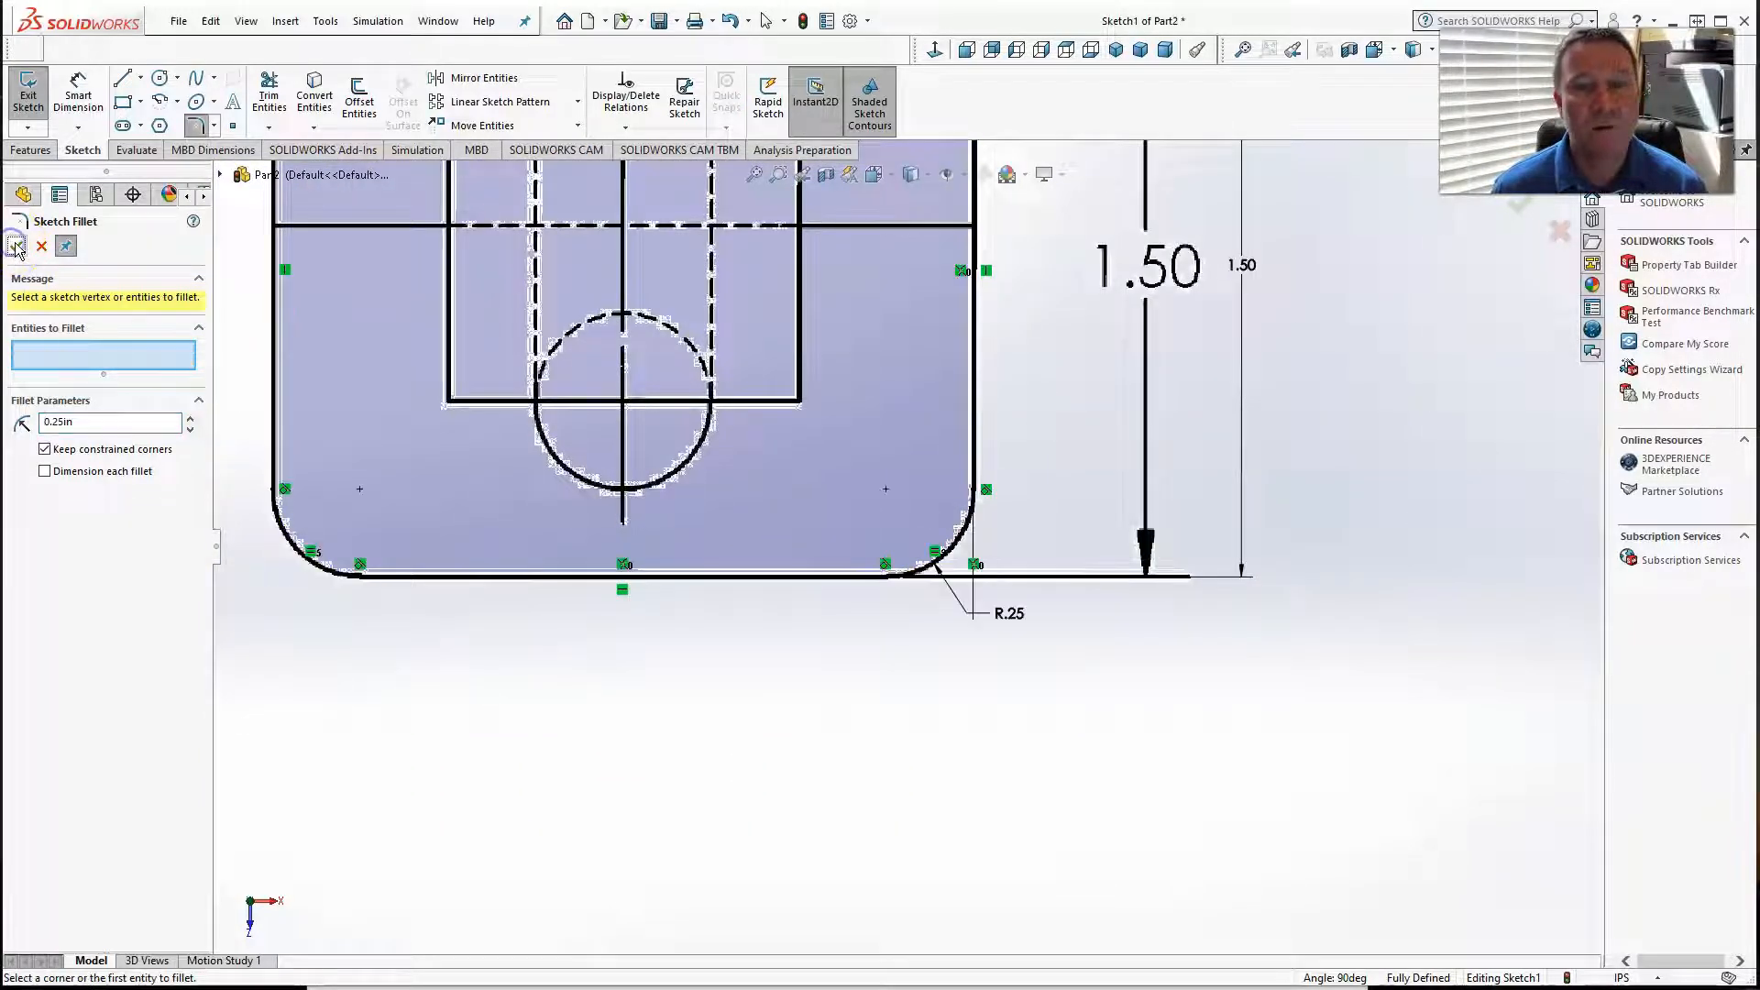
Step: Sketch a circle of about 0.25 in radius over the pictured hole, centred where its centreline crosses the inner outline's lower edge
{"action": "key", "text": "z"}
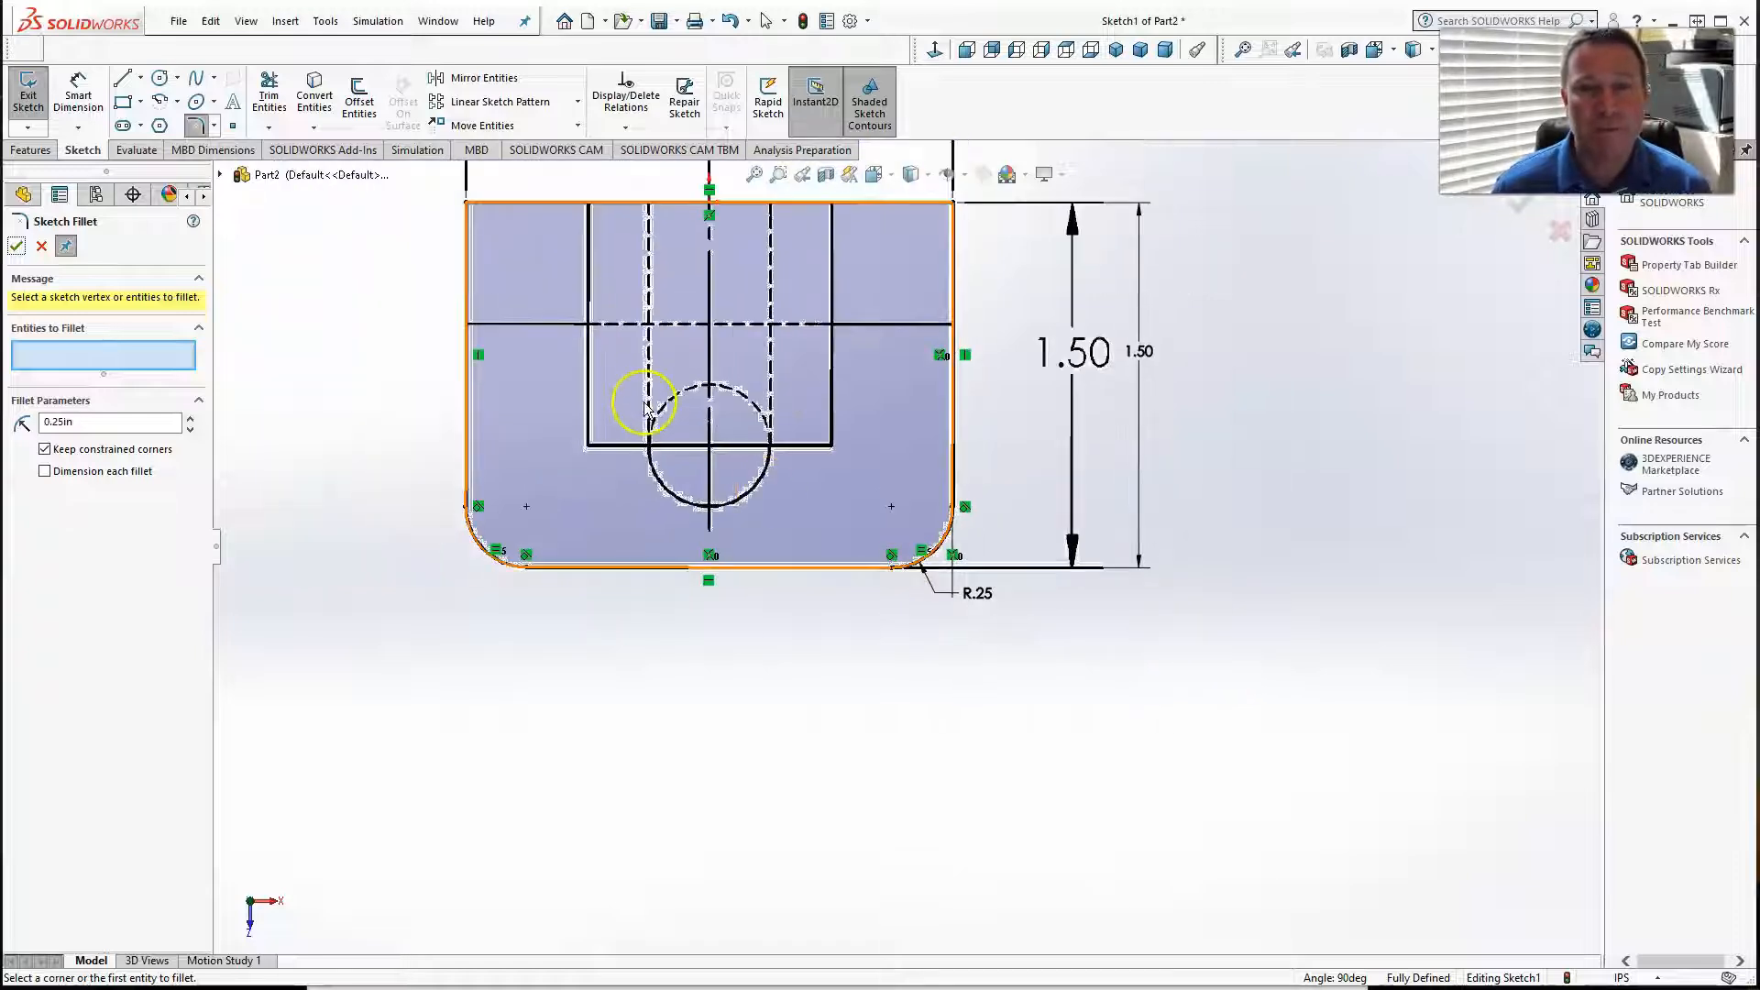
{"action": "scroll", "coordinate": [761, 440], "scroll_direction": "down", "scroll_amount": 2}
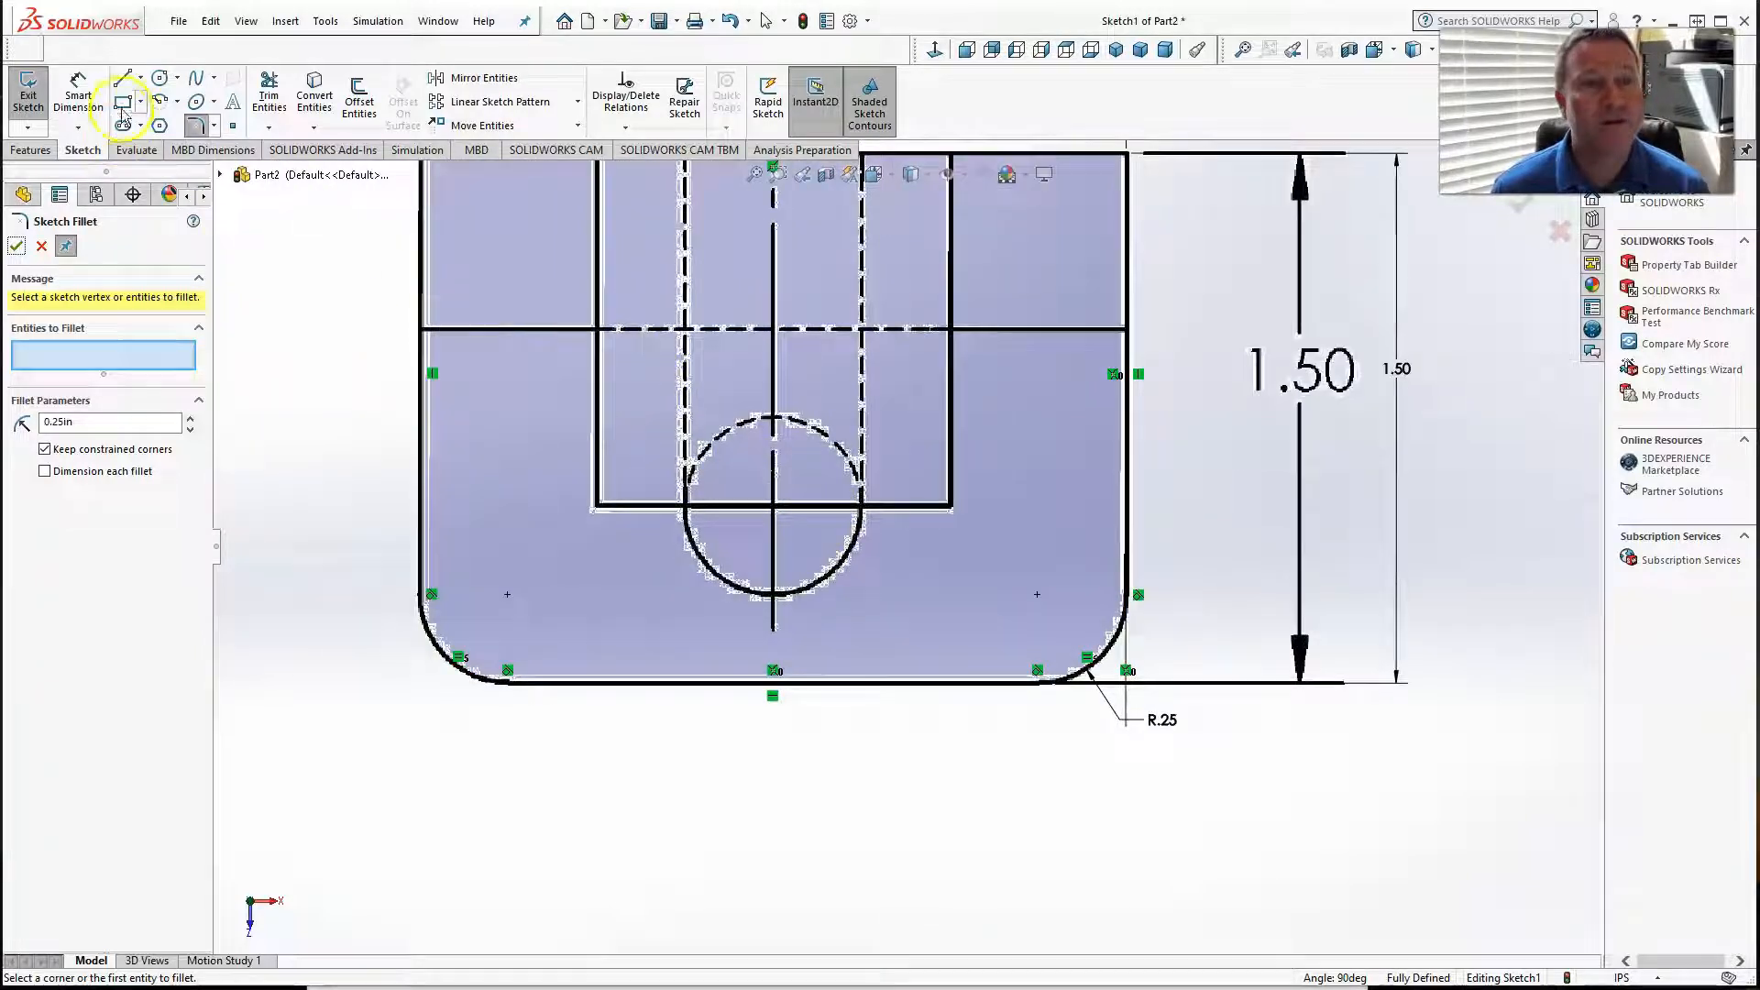
{"action": "left_click", "coordinate": [159, 81]}
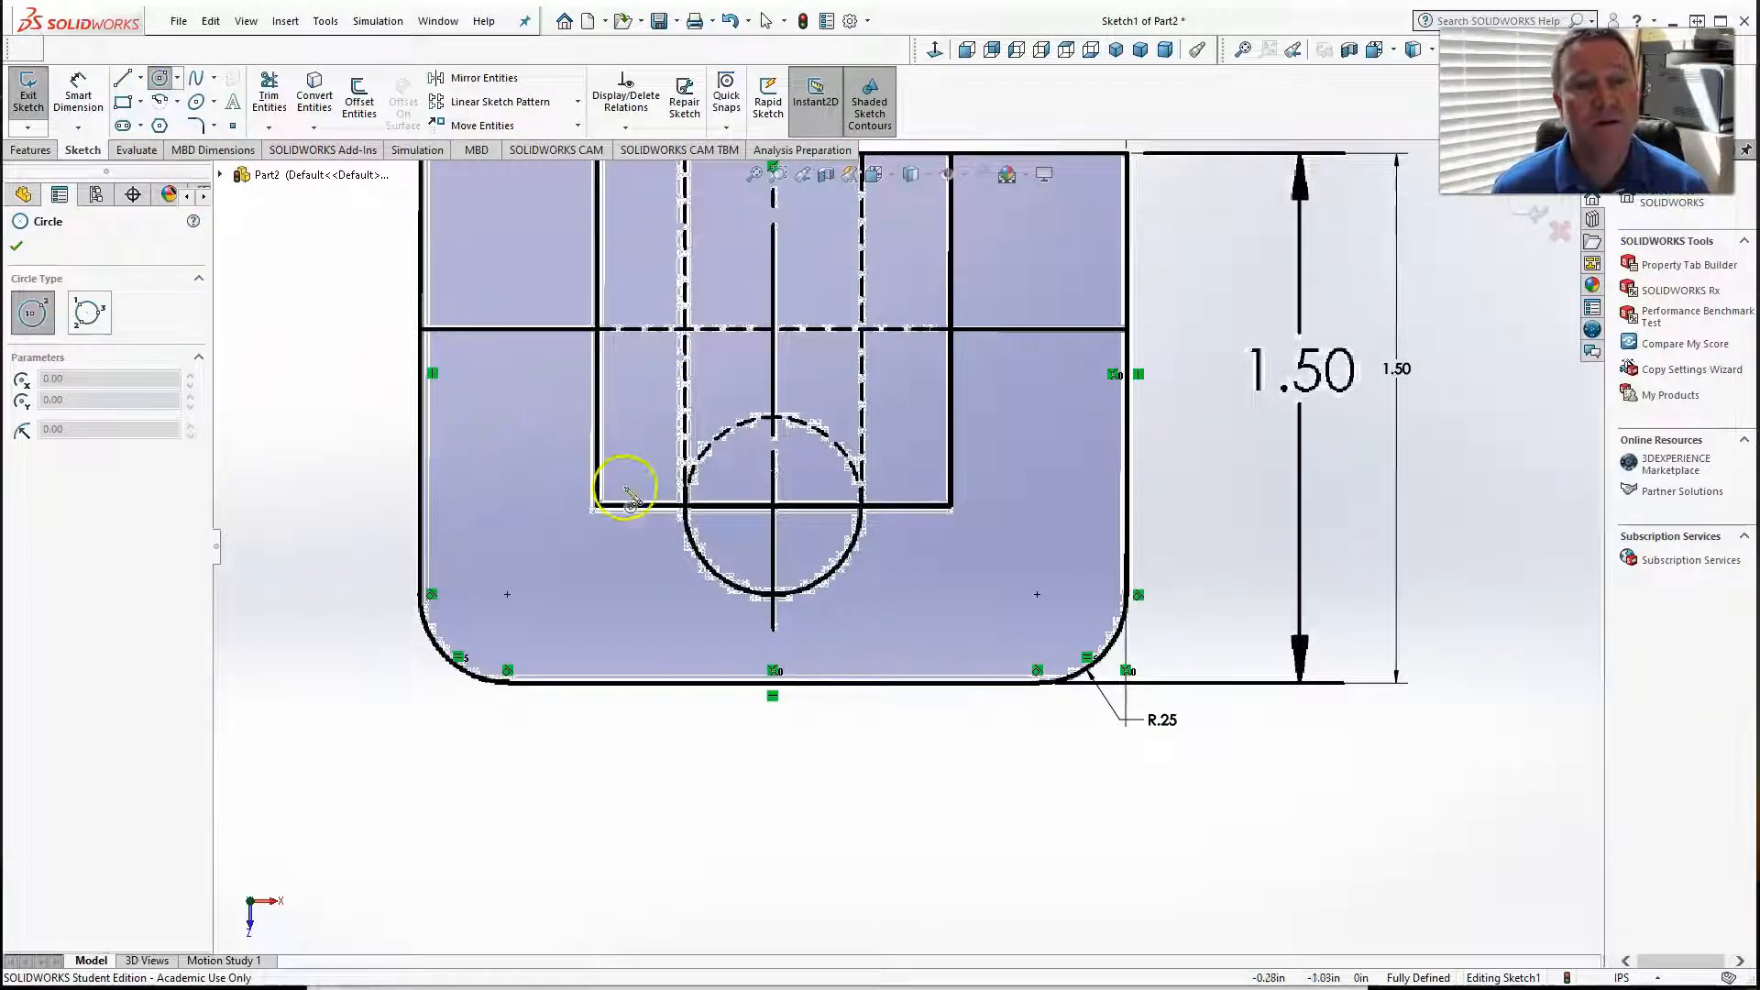
{"action": "scroll", "coordinate": [751, 484], "scroll_direction": "down", "scroll_amount": 5}
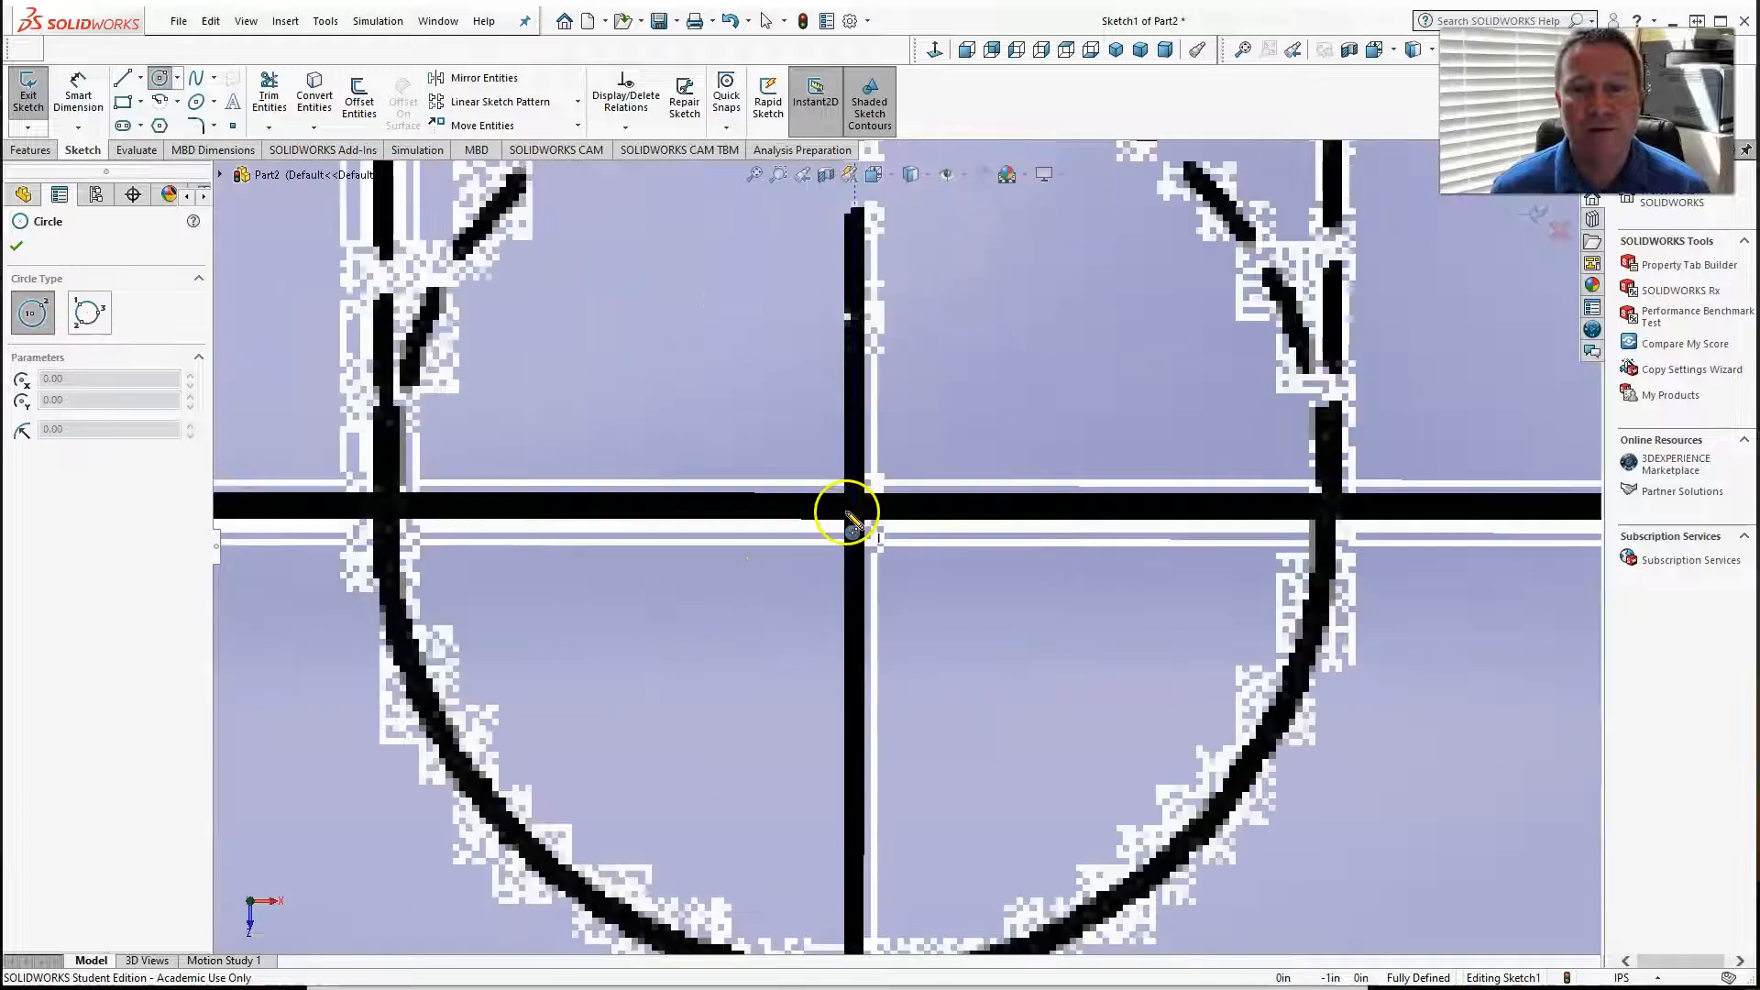
{"action": "scroll", "coordinate": [866, 518], "scroll_direction": "down", "scroll_amount": 4}
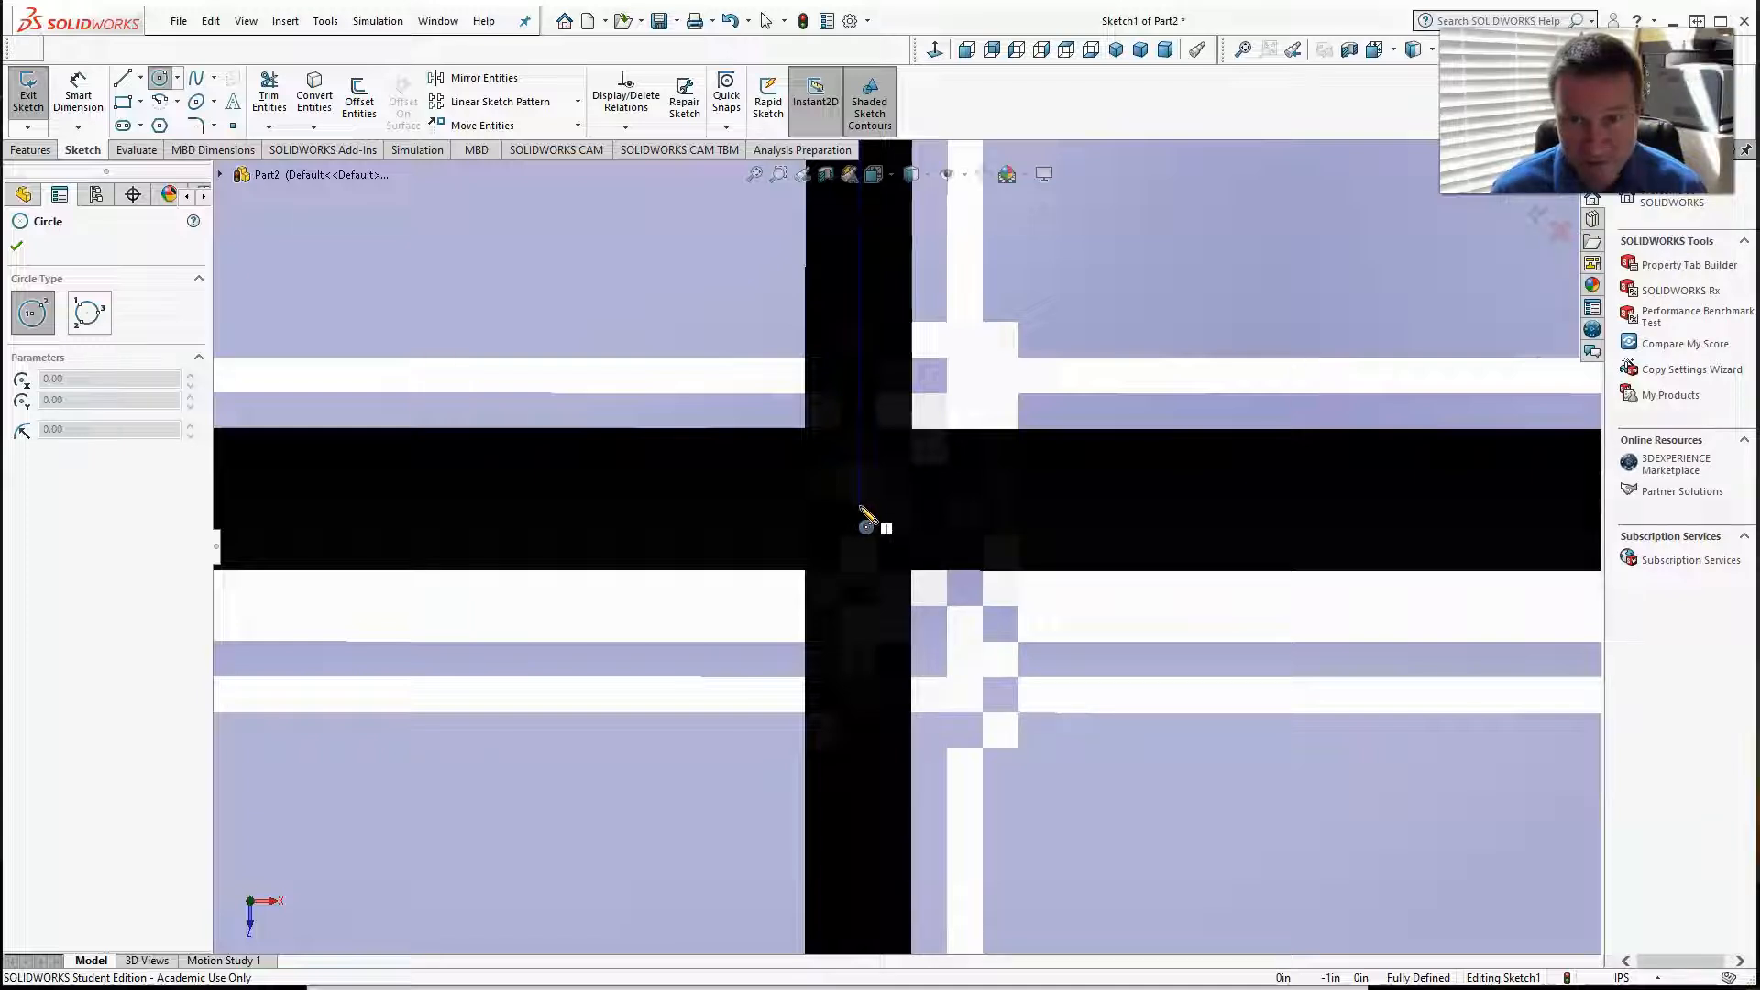
{"action": "left_click", "coordinate": [867, 525]}
{"action": "scroll", "coordinate": [872, 550], "scroll_direction": "up", "scroll_amount": 5}
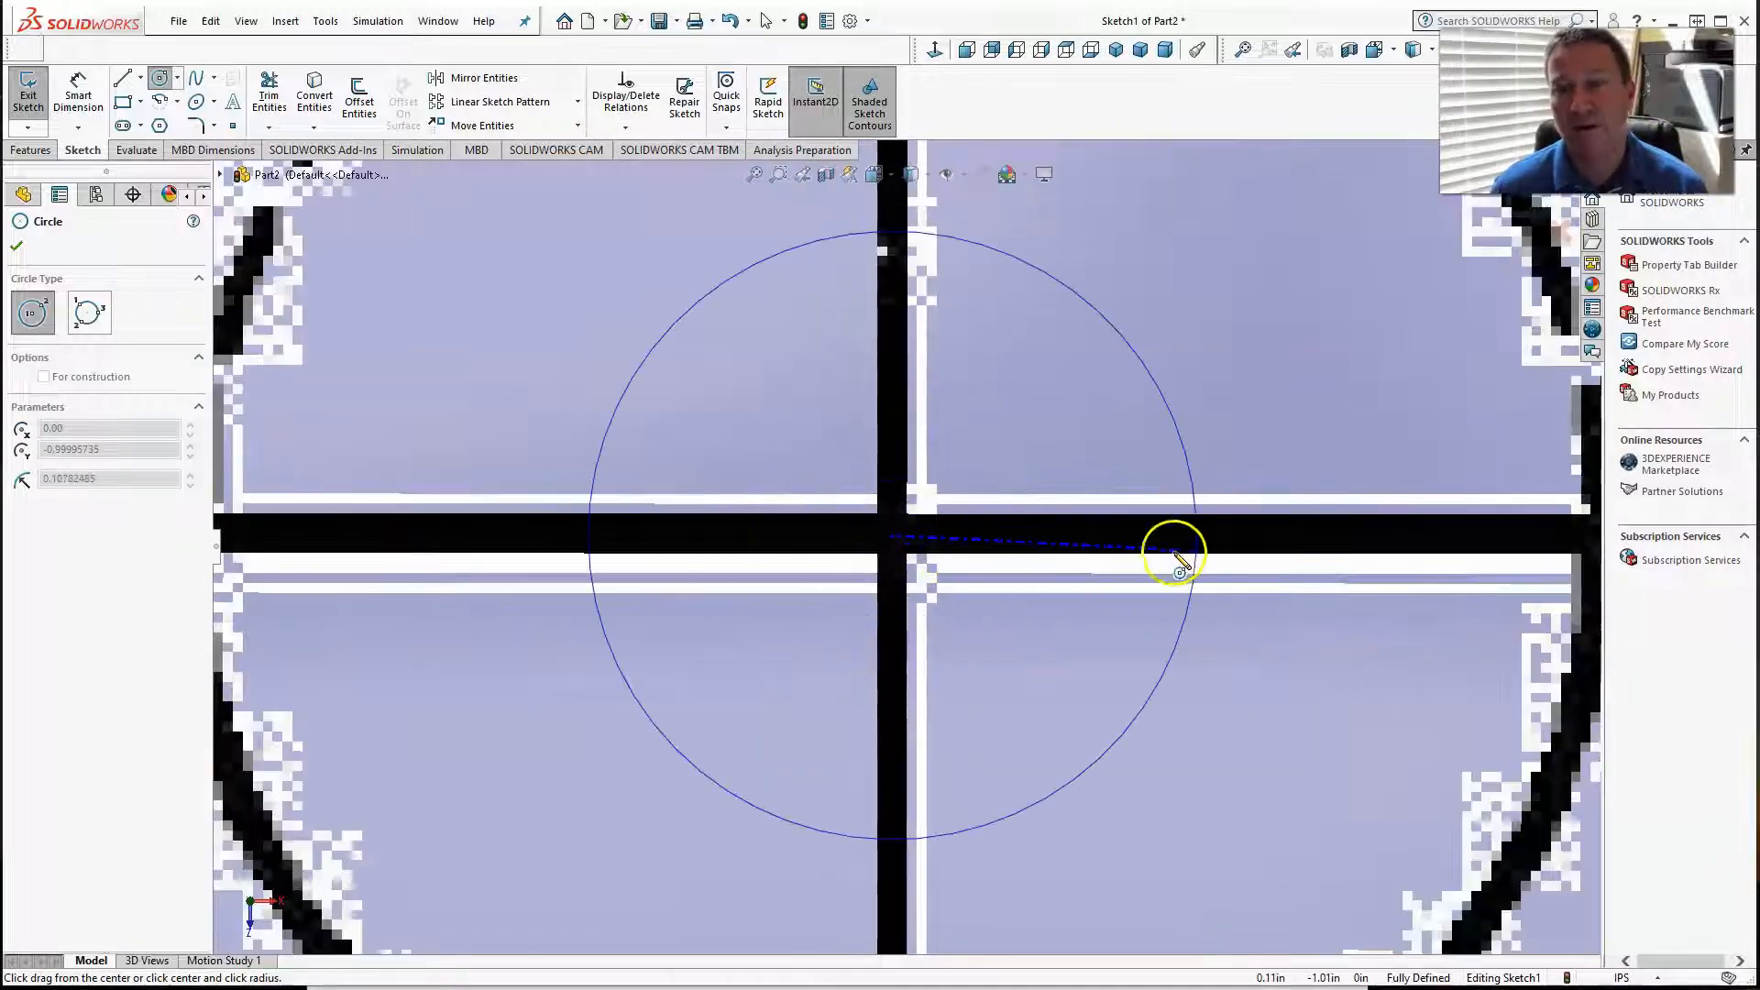
{"action": "scroll", "coordinate": [1182, 554], "scroll_direction": "up", "scroll_amount": 2}
{"action": "scroll", "coordinate": [1279, 504], "scroll_direction": "down", "scroll_amount": 3}
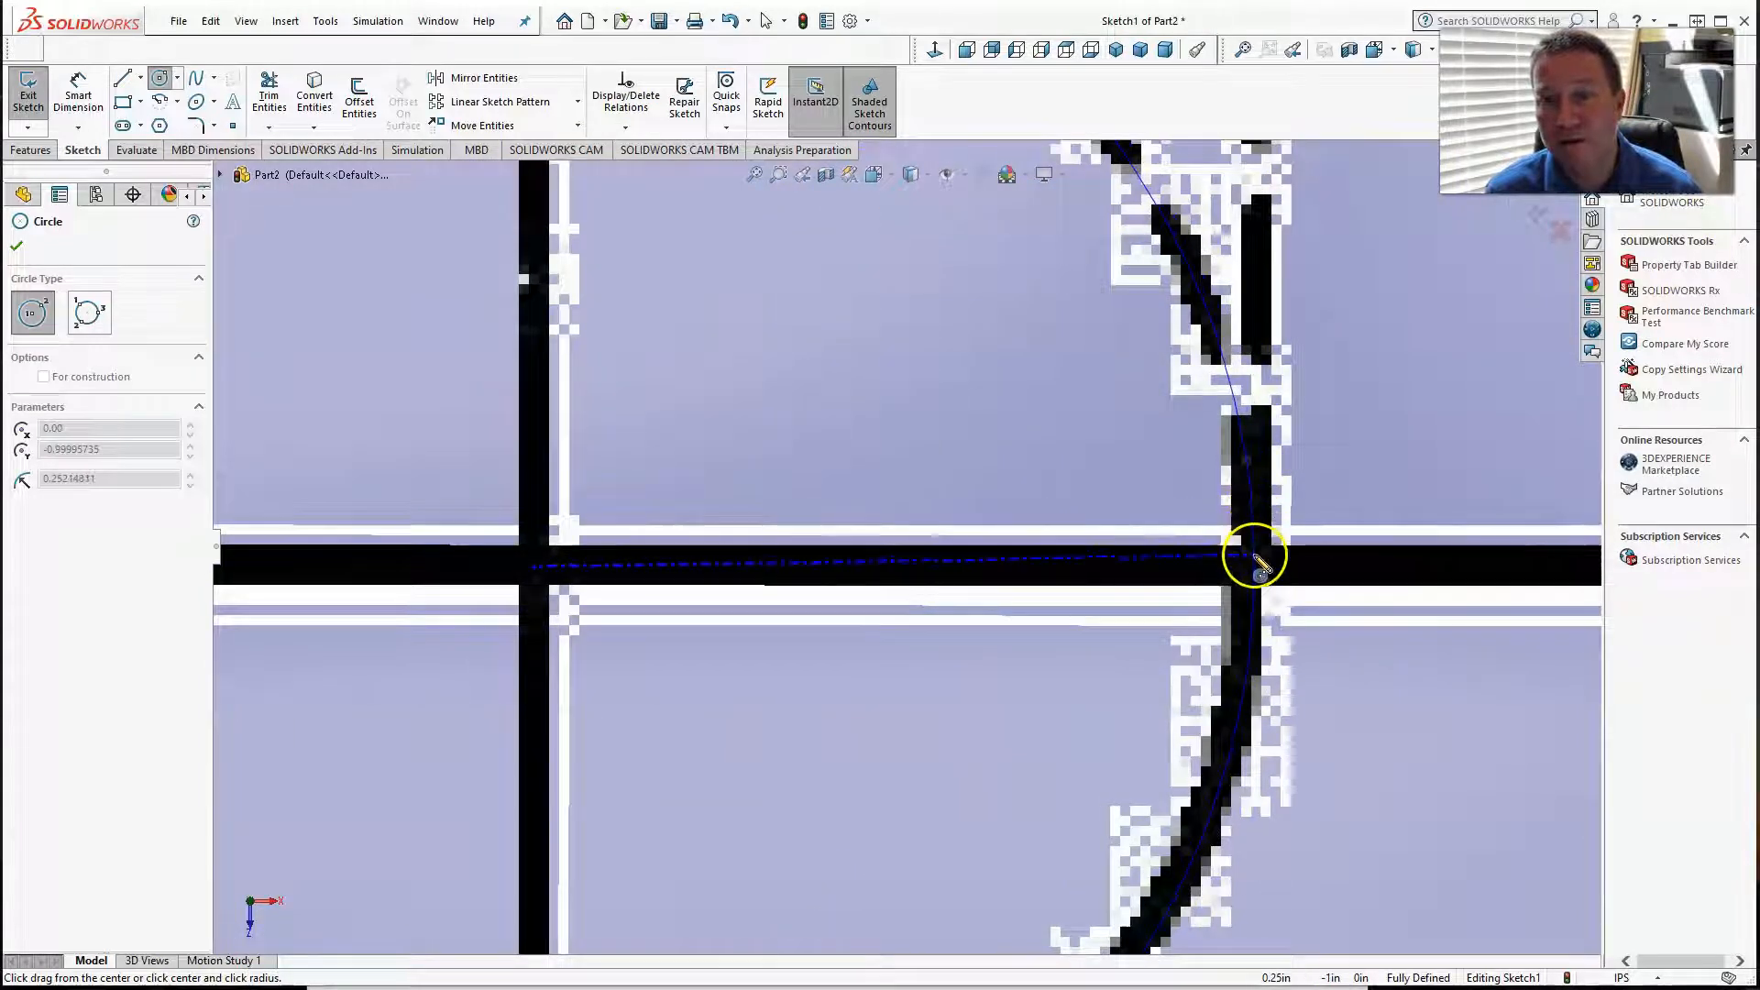
{"action": "scroll", "coordinate": [1254, 559], "scroll_direction": "down", "scroll_amount": 2}
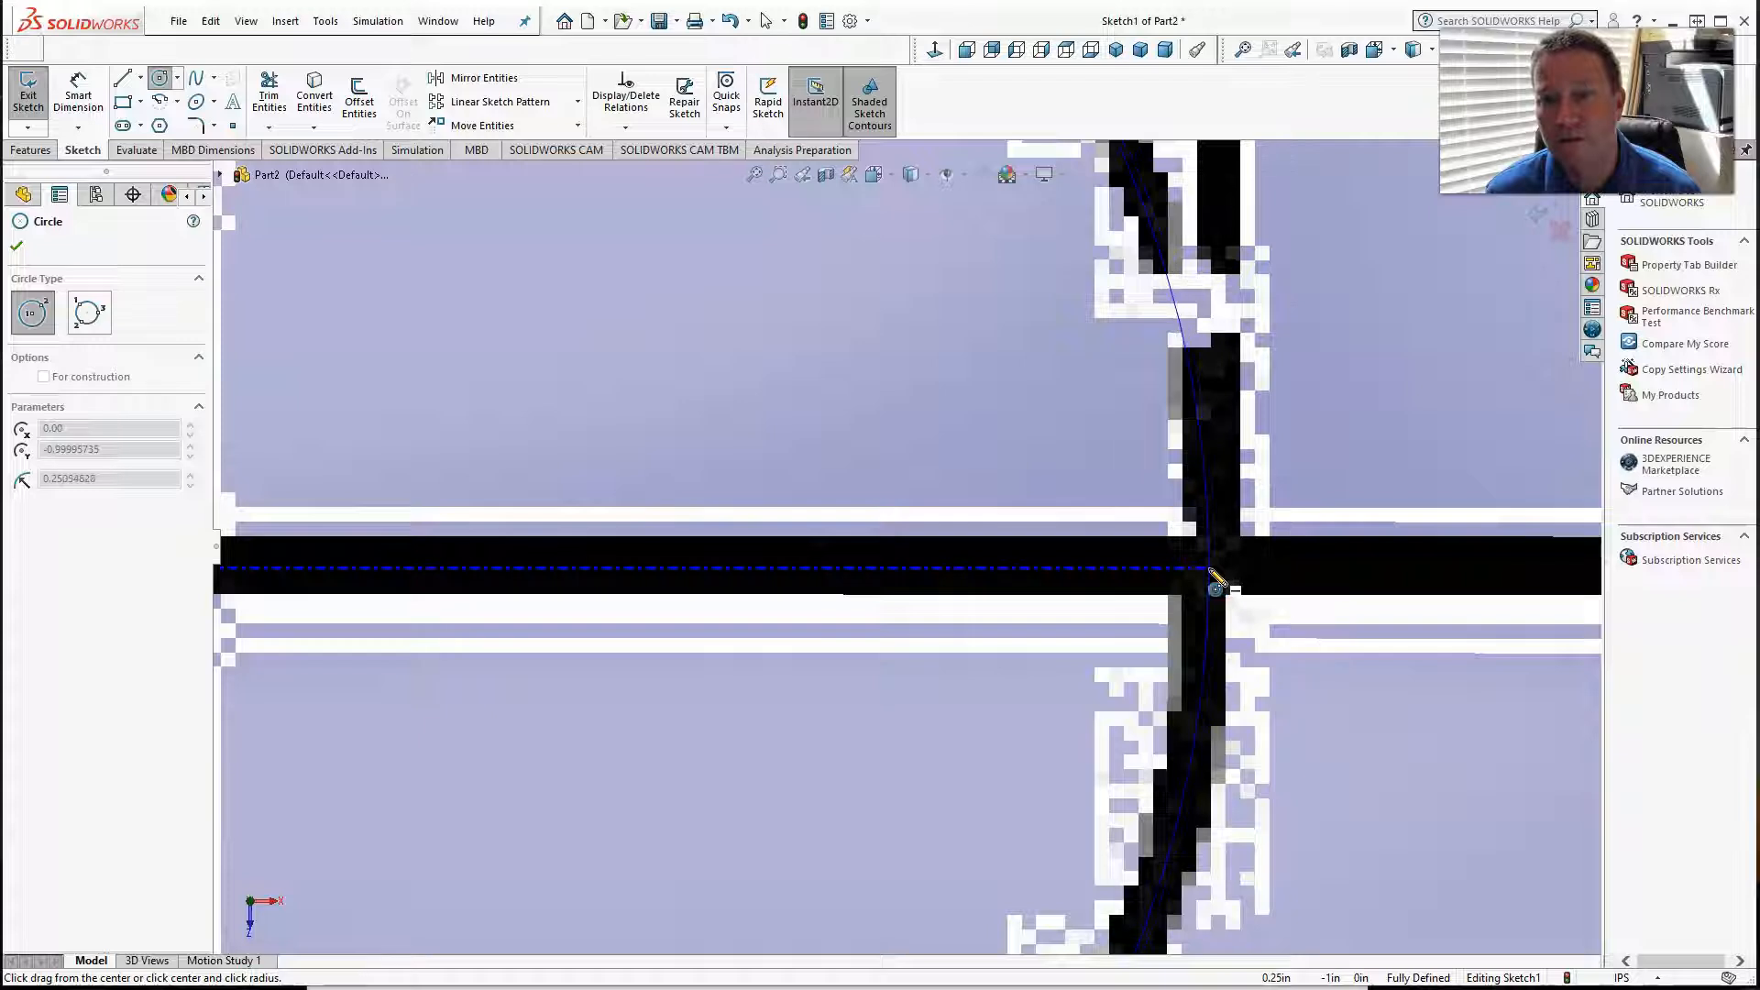
{"action": "left_click", "coordinate": [1215, 585]}
{"action": "scroll", "coordinate": [1027, 642], "scroll_direction": "up", "scroll_amount": 6}
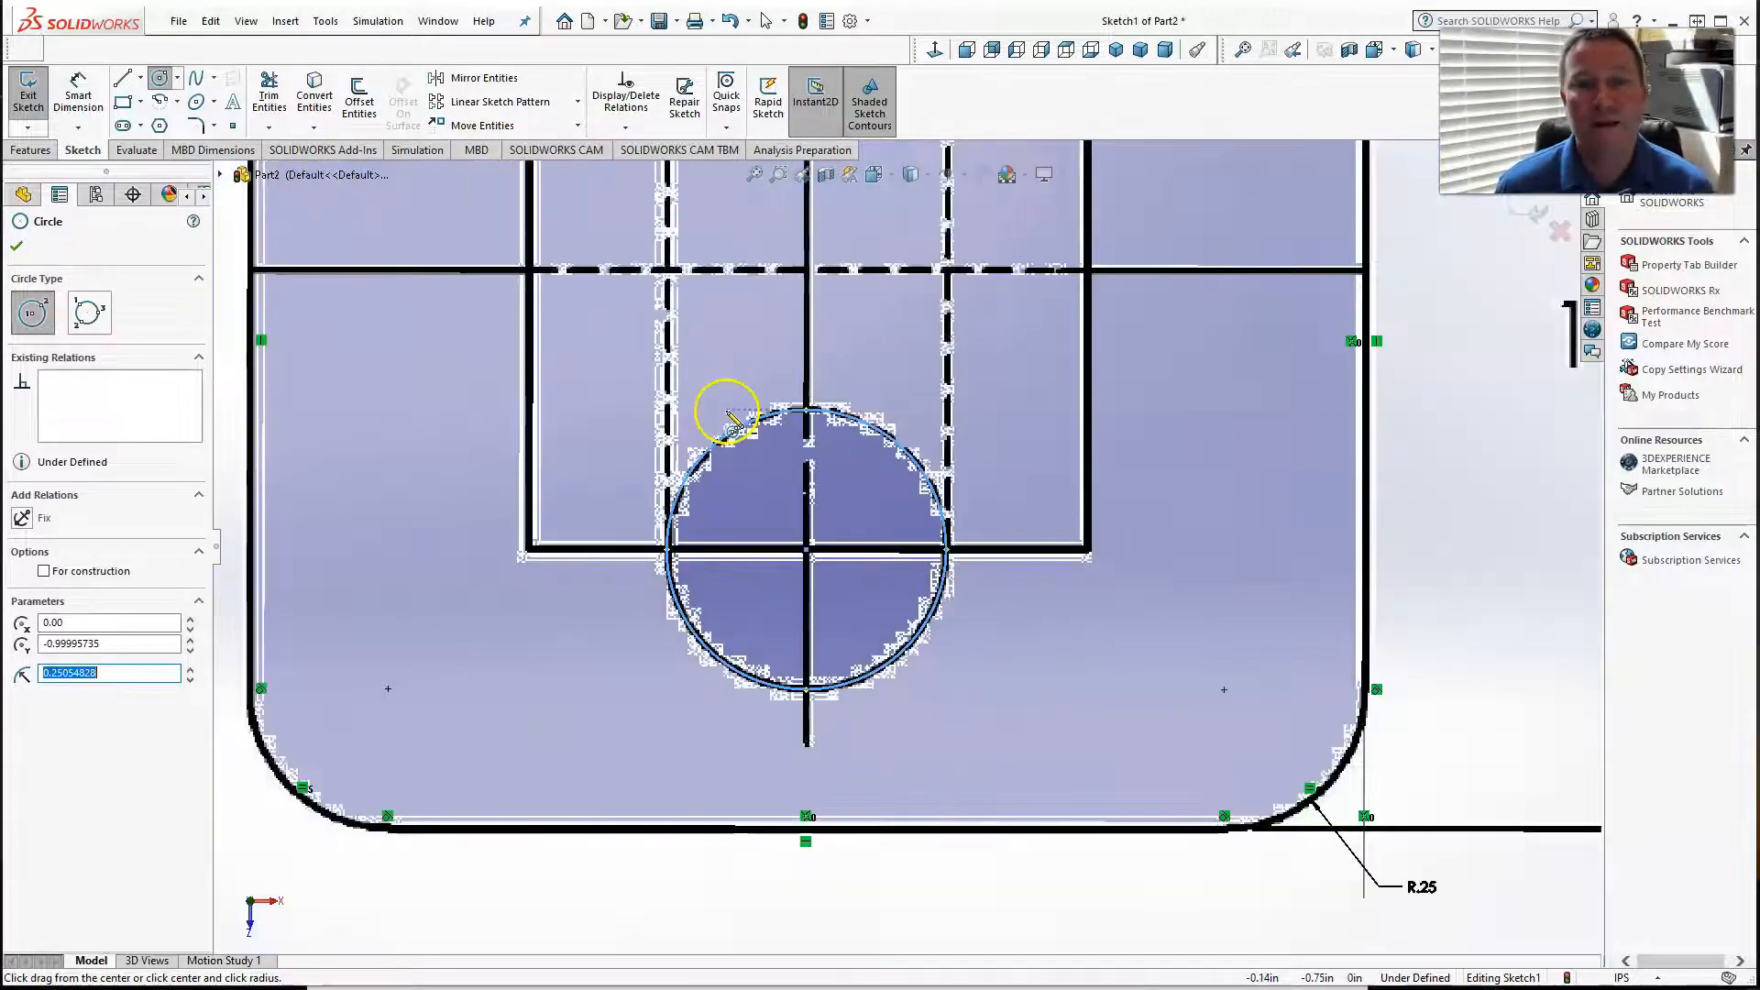
Step: Dimension the circle below the base outline and set its diameter to 0.5 in
{"action": "left_click", "coordinate": [78, 92]}
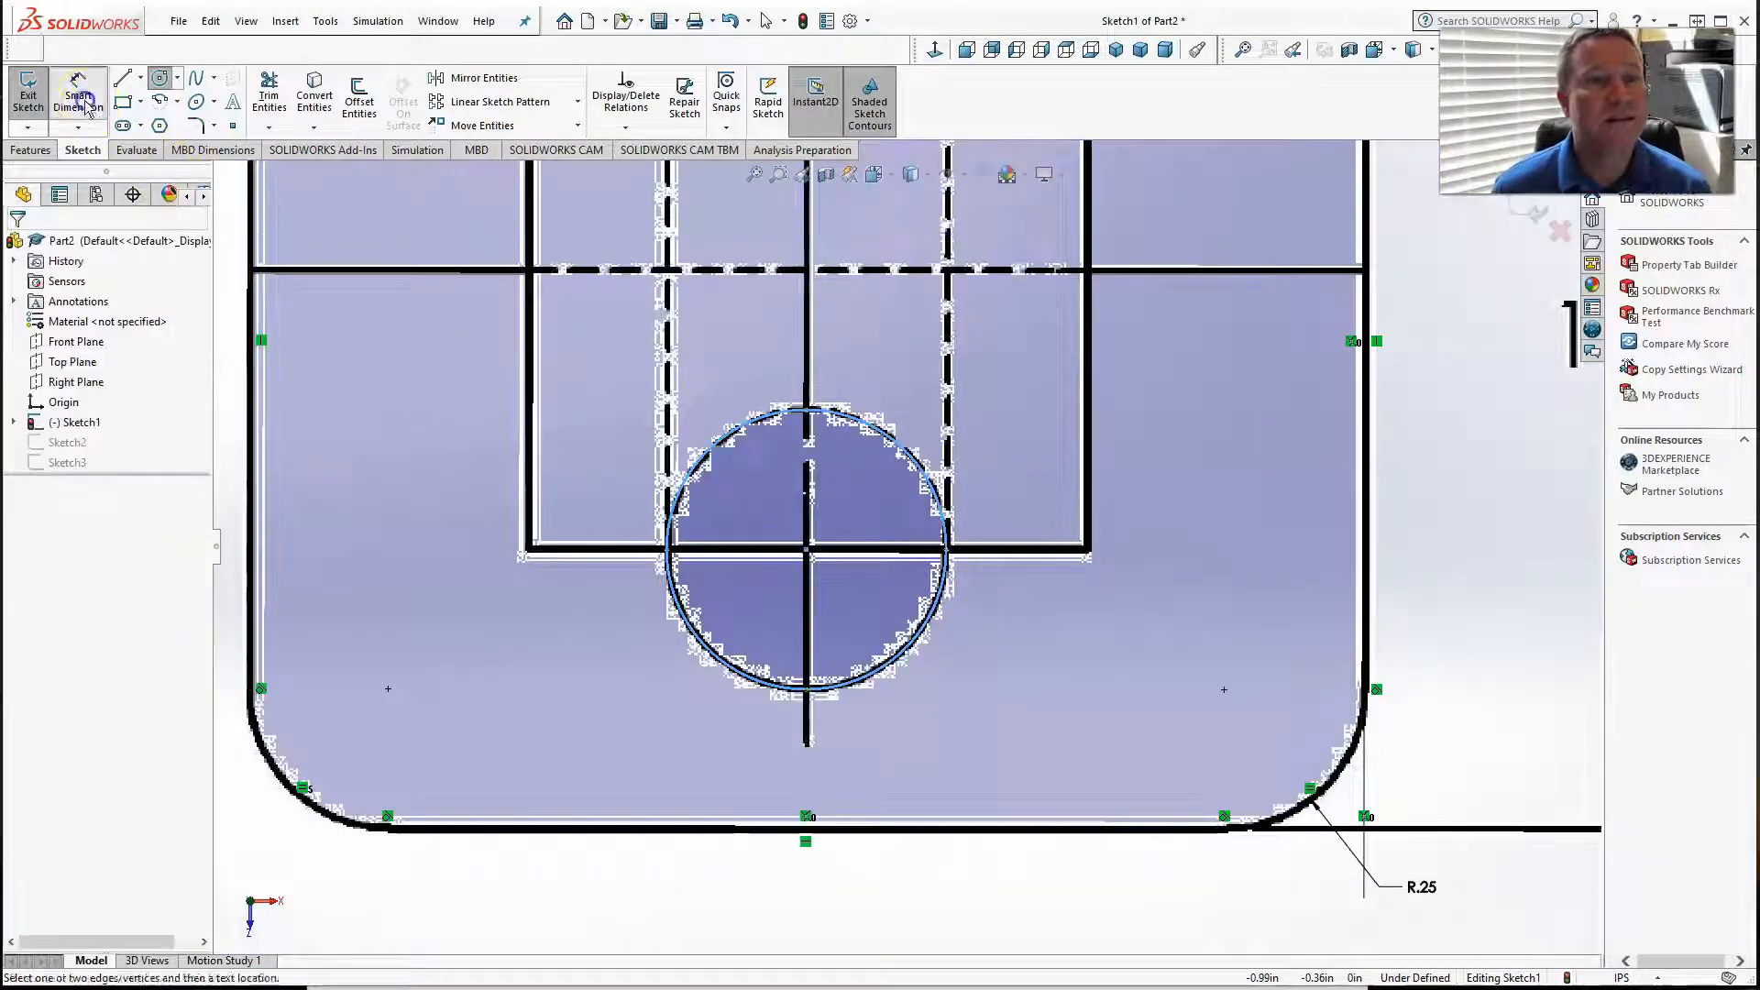
{"action": "left_click", "coordinate": [939, 603]}
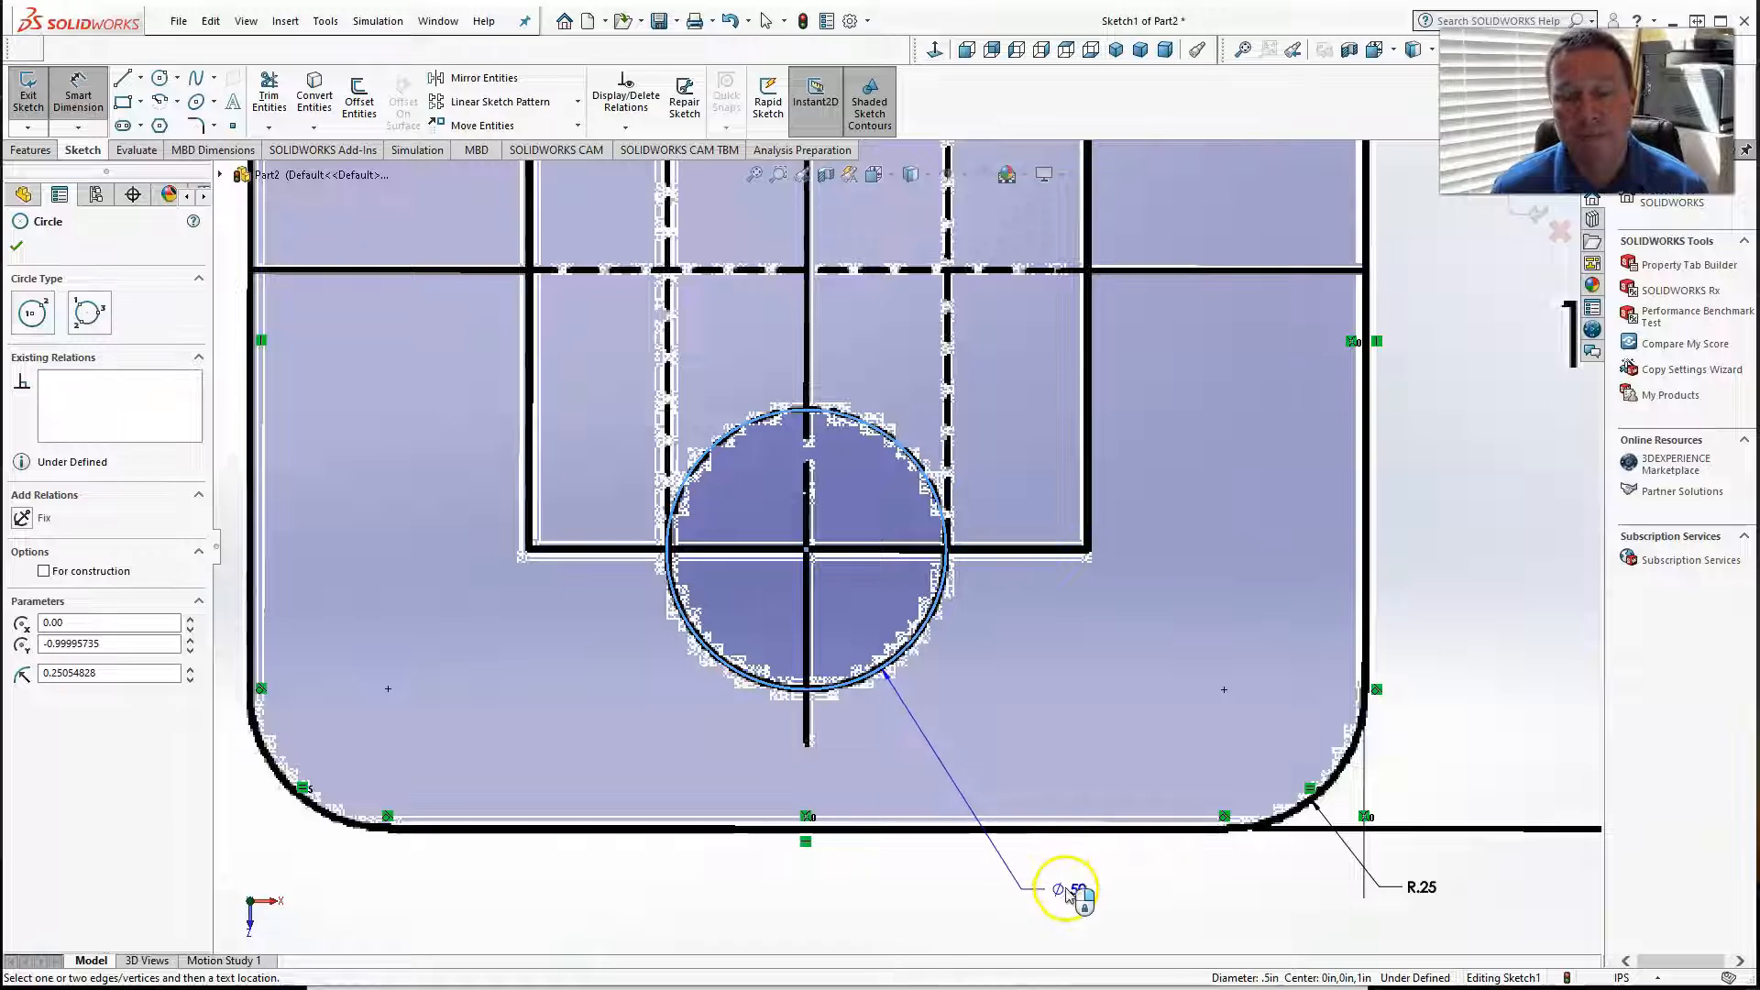
{"action": "left_click", "coordinate": [1078, 919]}
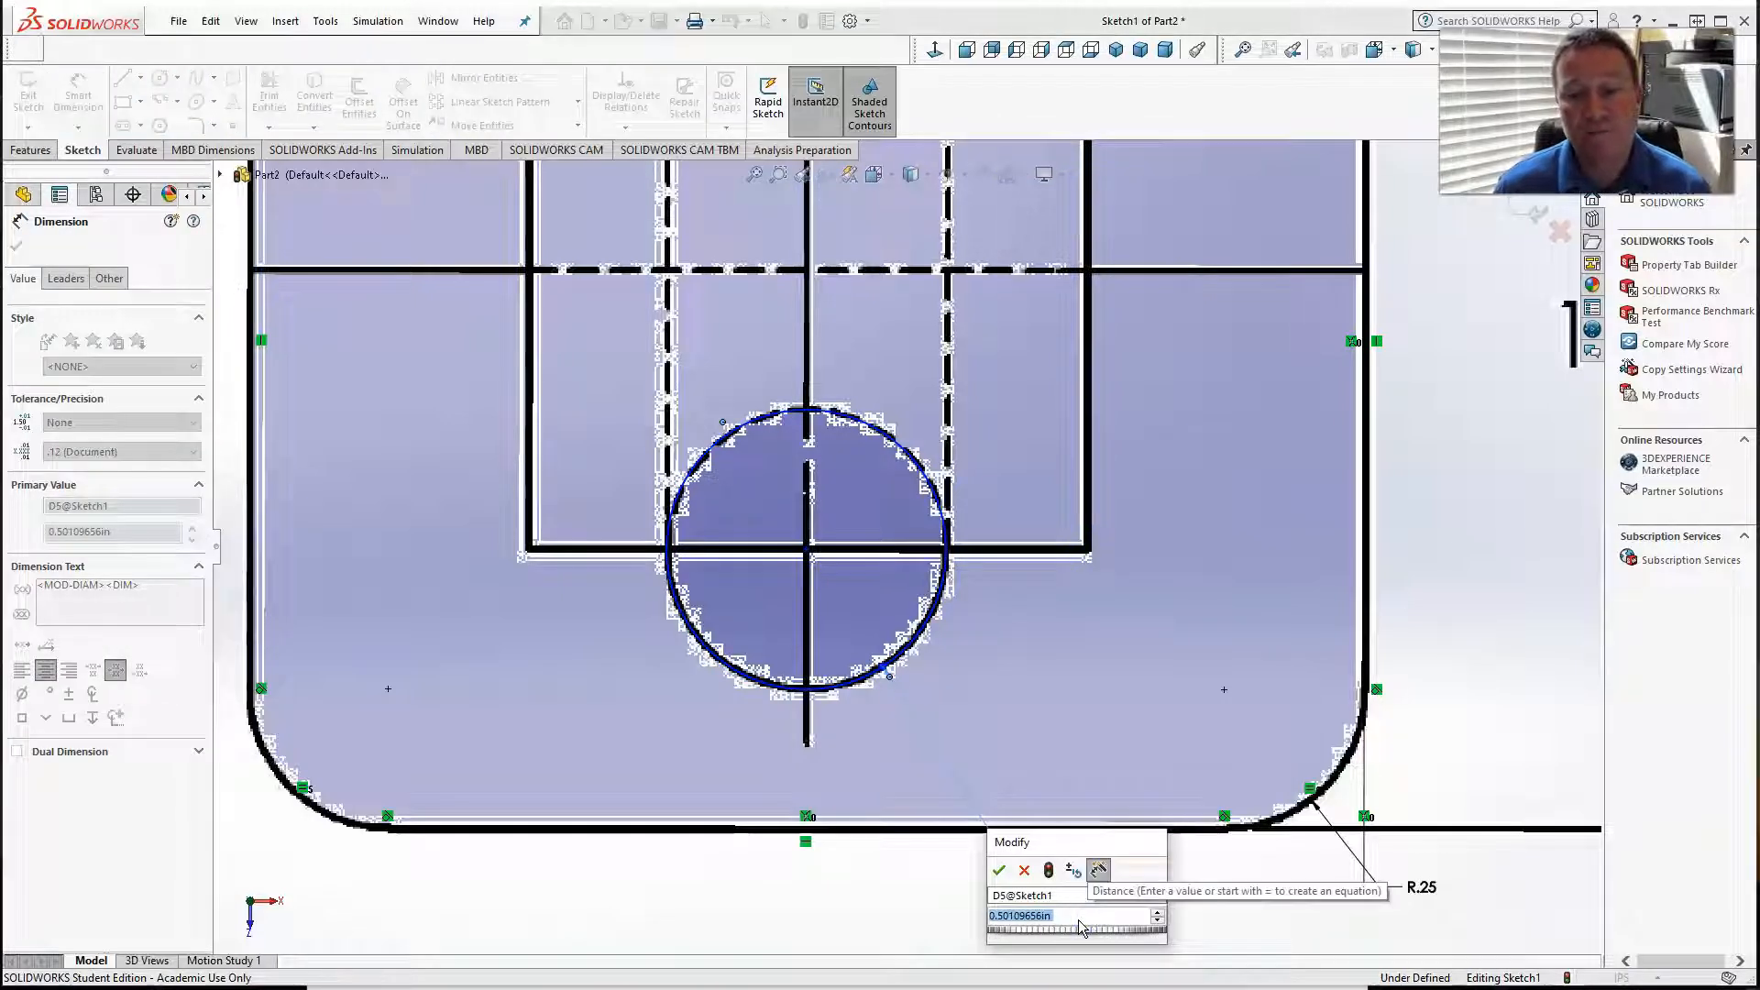
{"action": "type", "text": ".5"}
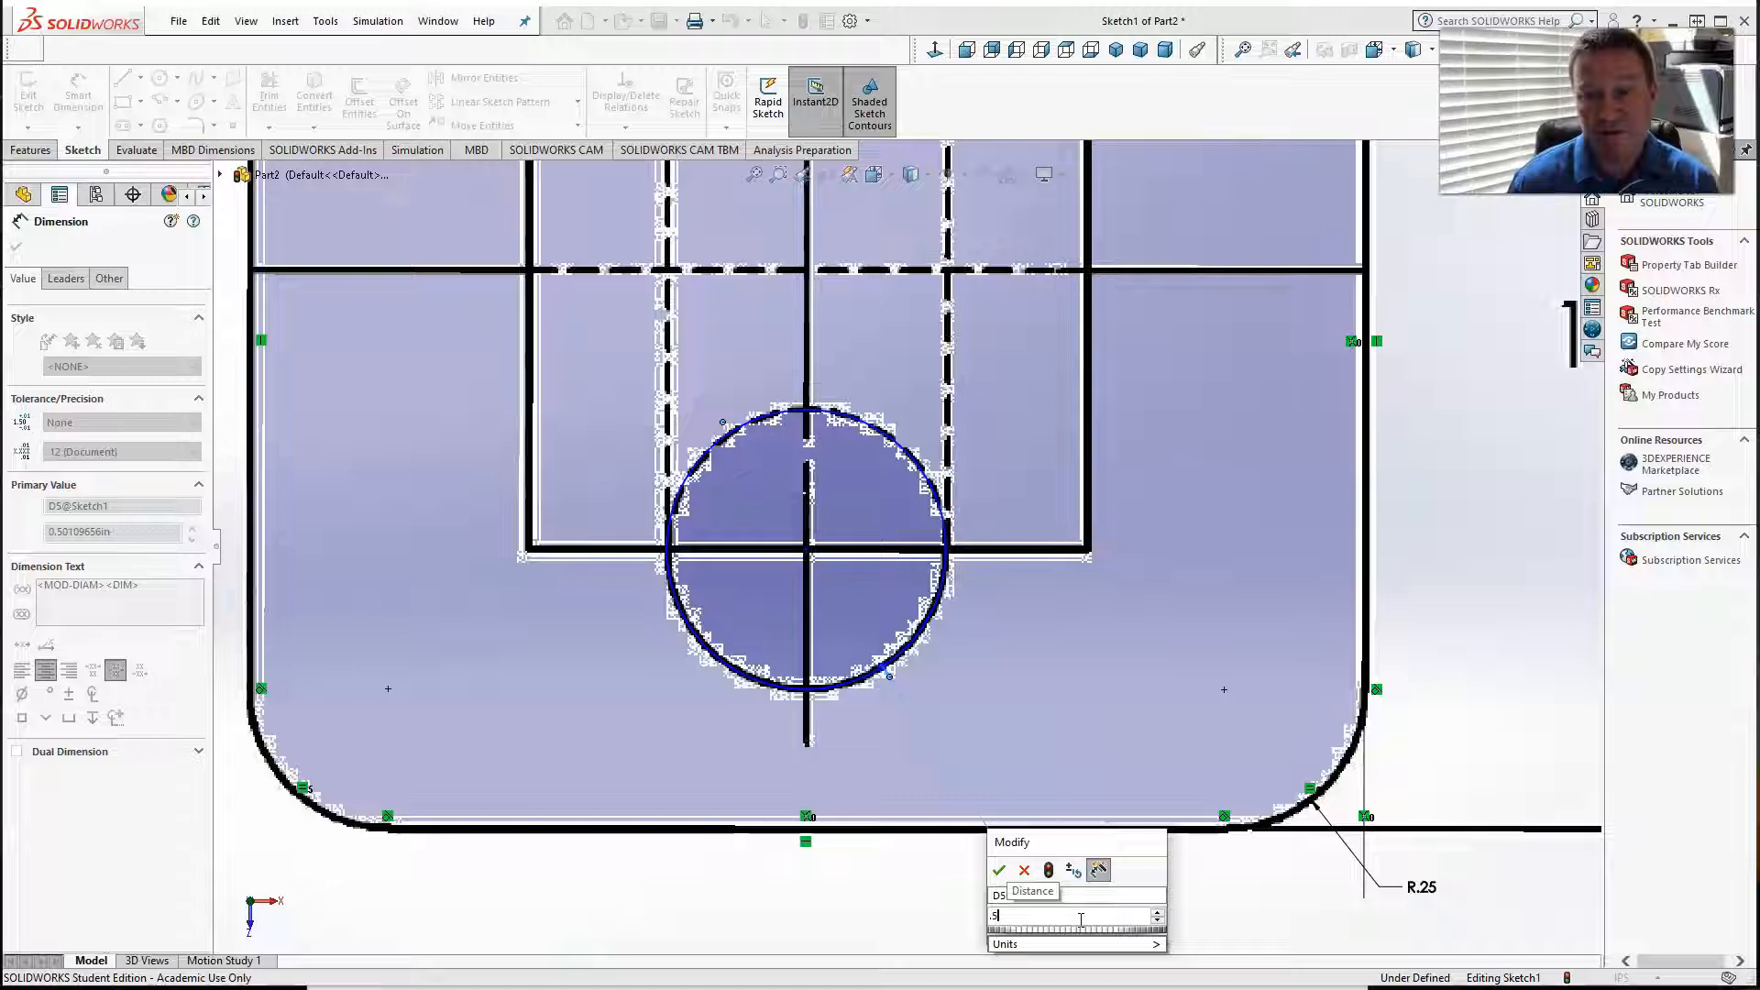
{"action": "key", "text": "Return"}
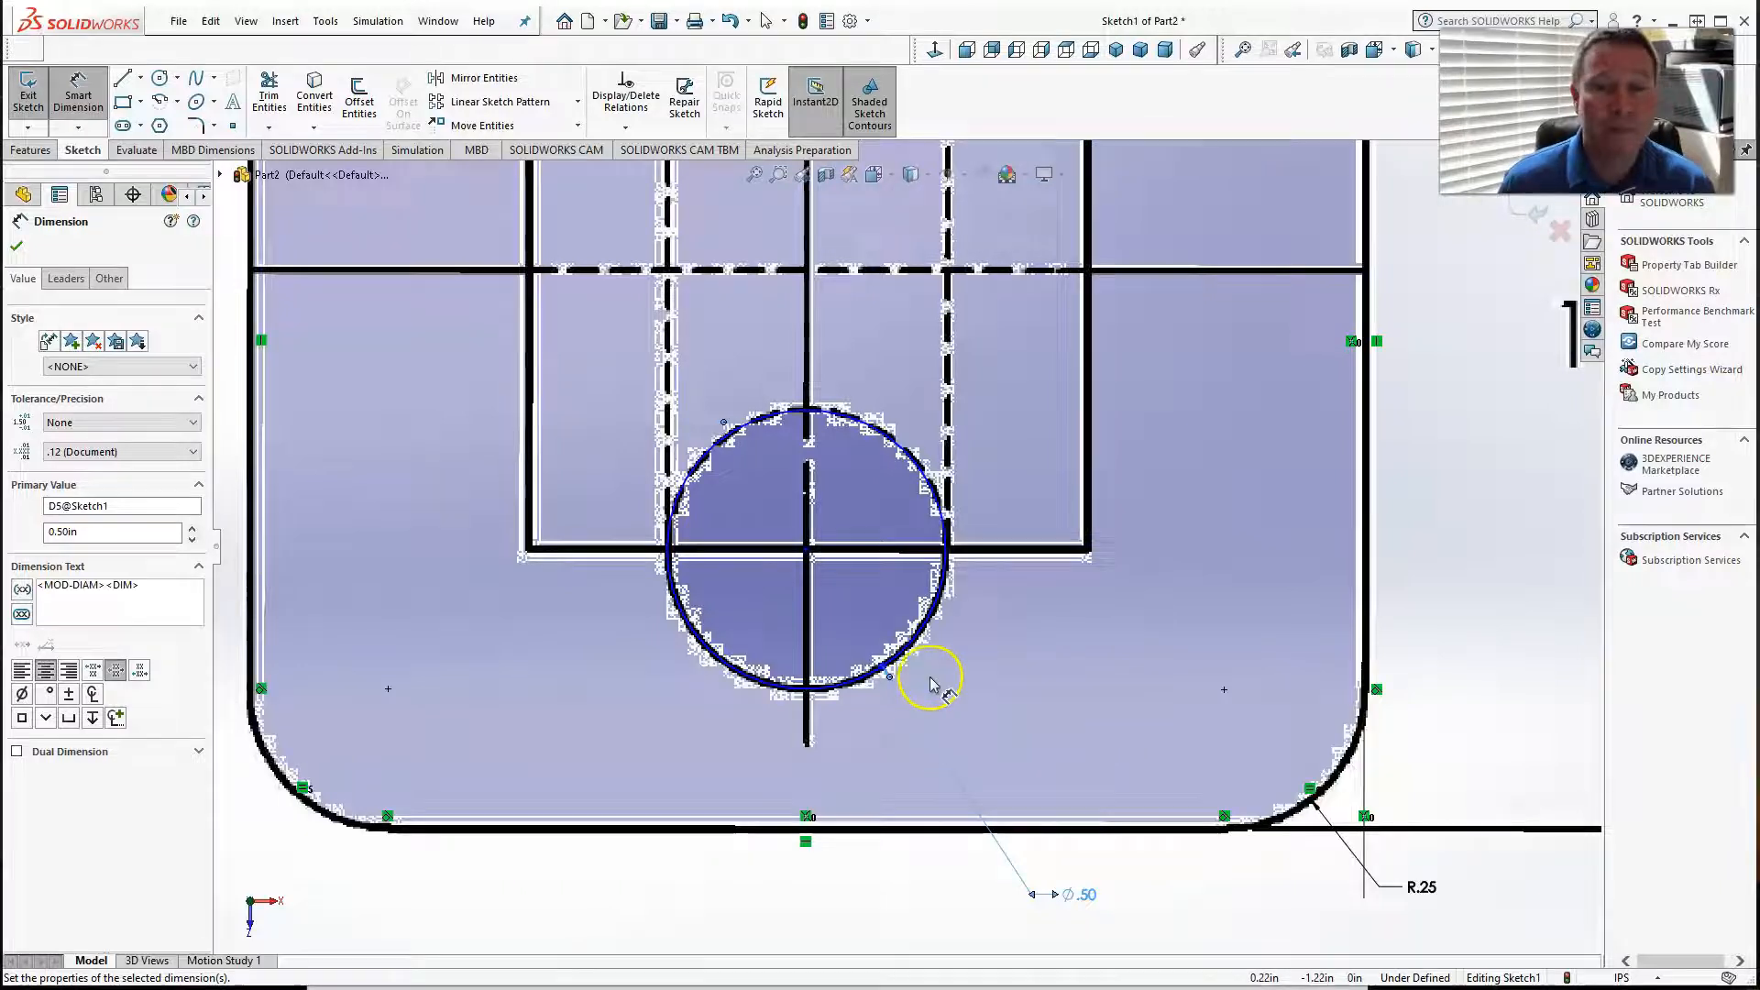
{"action": "scroll", "coordinate": [923, 676], "scroll_direction": "up", "scroll_amount": 2}
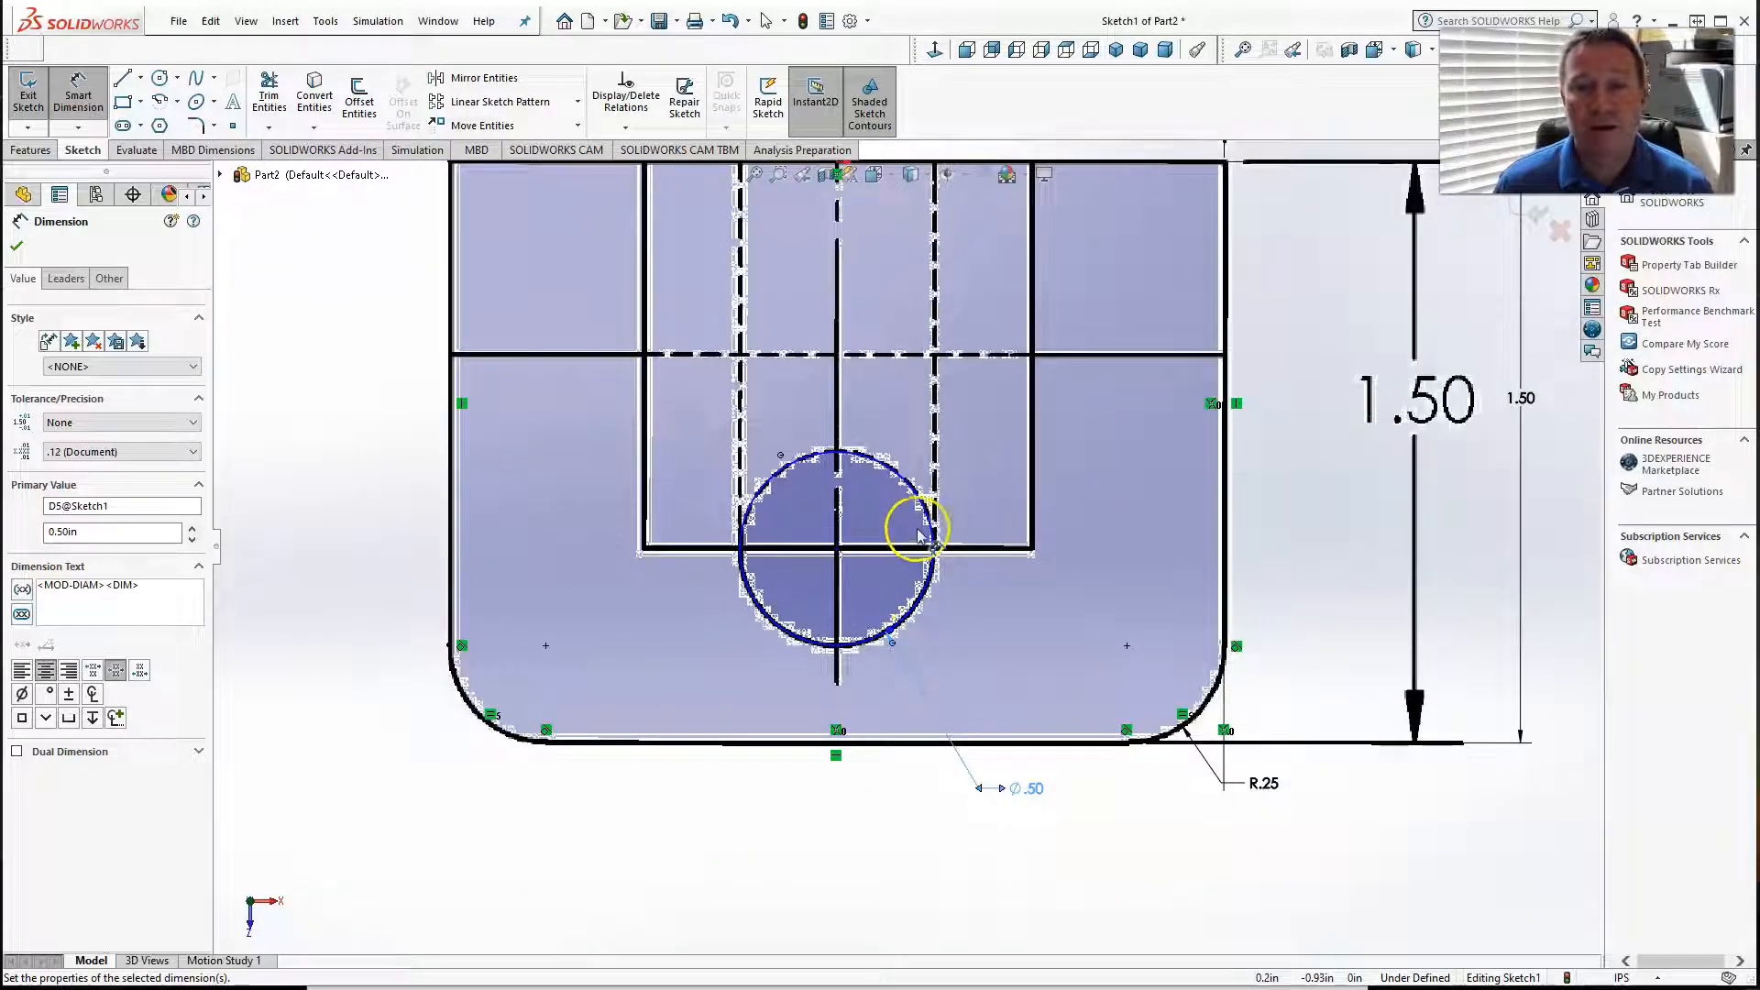
Step: Dimension the vertical distance from the base outline's upper edge to the hole circle's centre and set it to 1.0 in
{"action": "scroll", "coordinate": [875, 605], "scroll_direction": "up", "scroll_amount": 1}
{"action": "scroll", "coordinate": [857, 587], "scroll_direction": "down", "scroll_amount": 5}
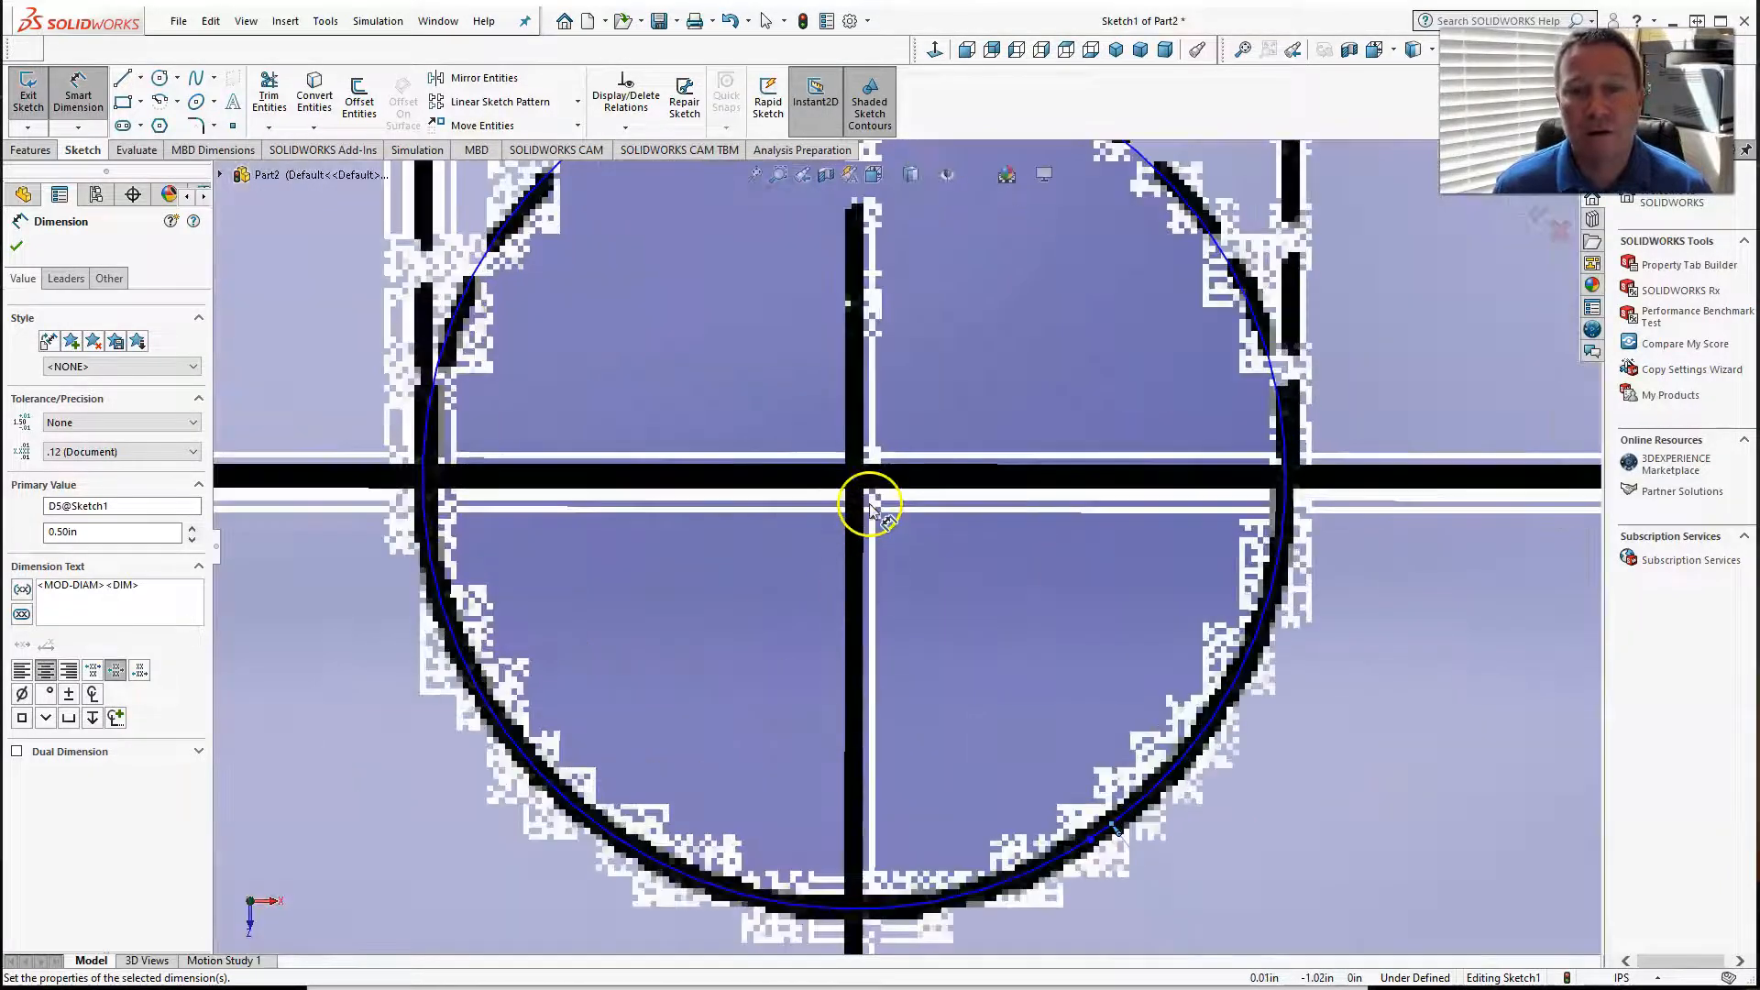
{"action": "scroll", "coordinate": [871, 511], "scroll_direction": "up", "scroll_amount": 5}
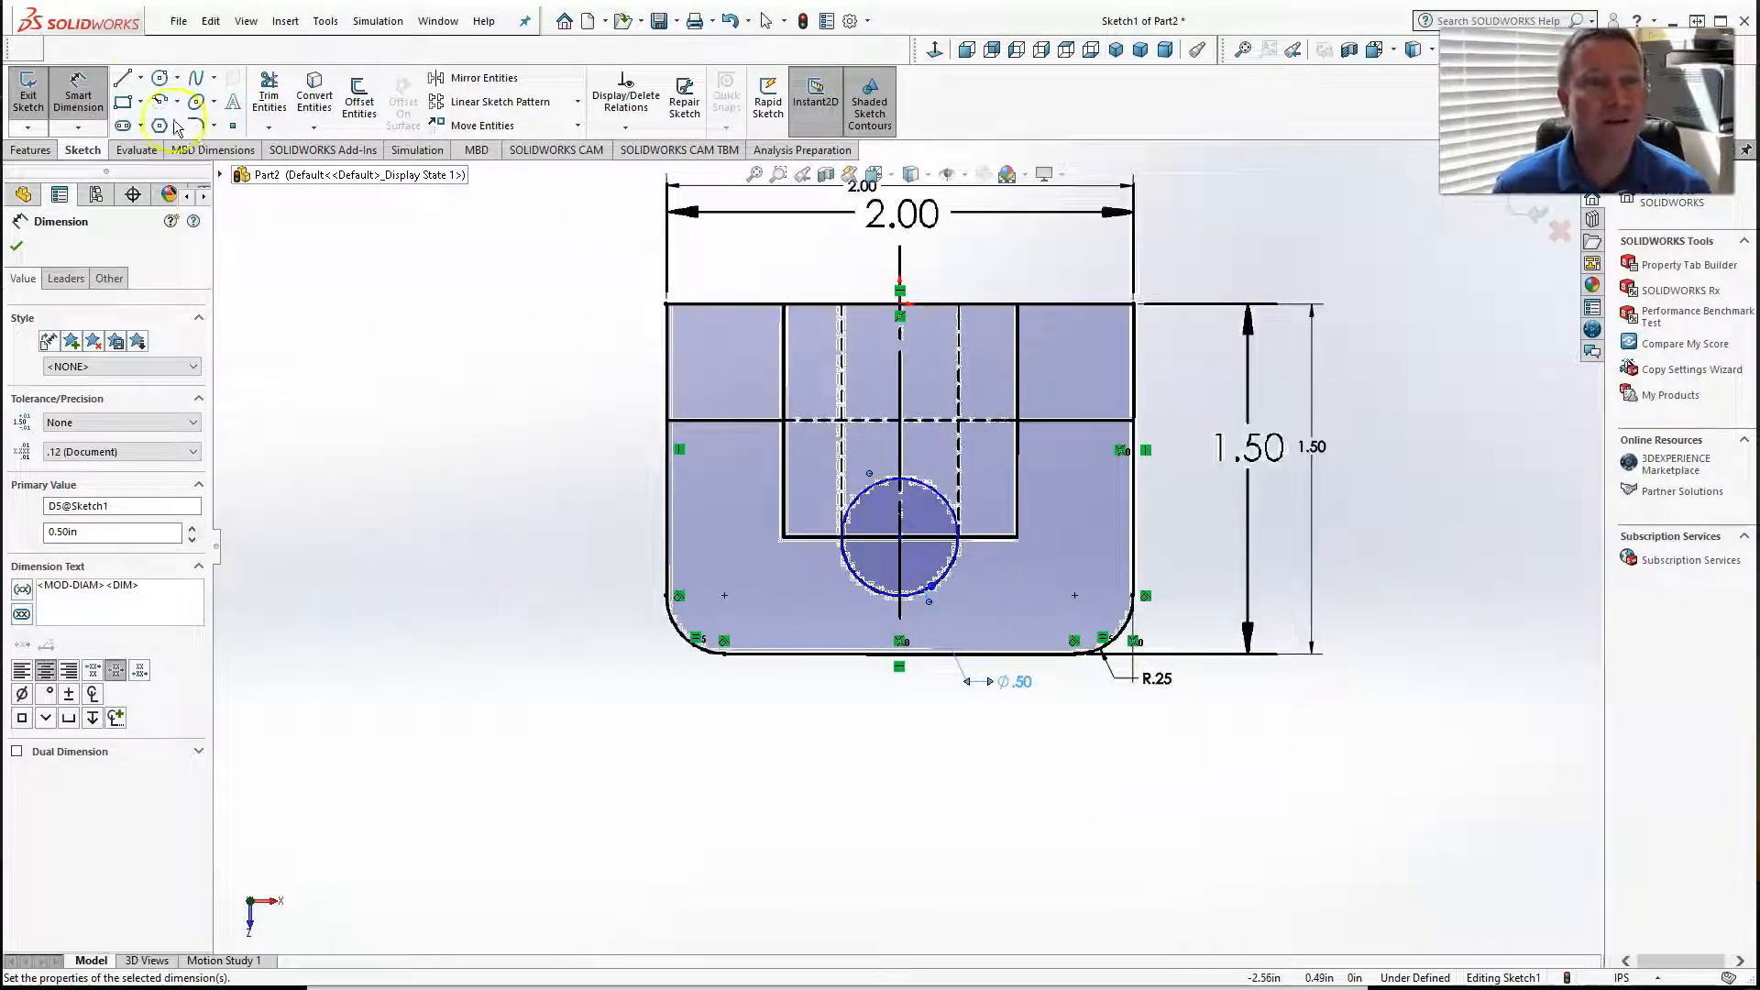
{"action": "left_click", "coordinate": [843, 532]}
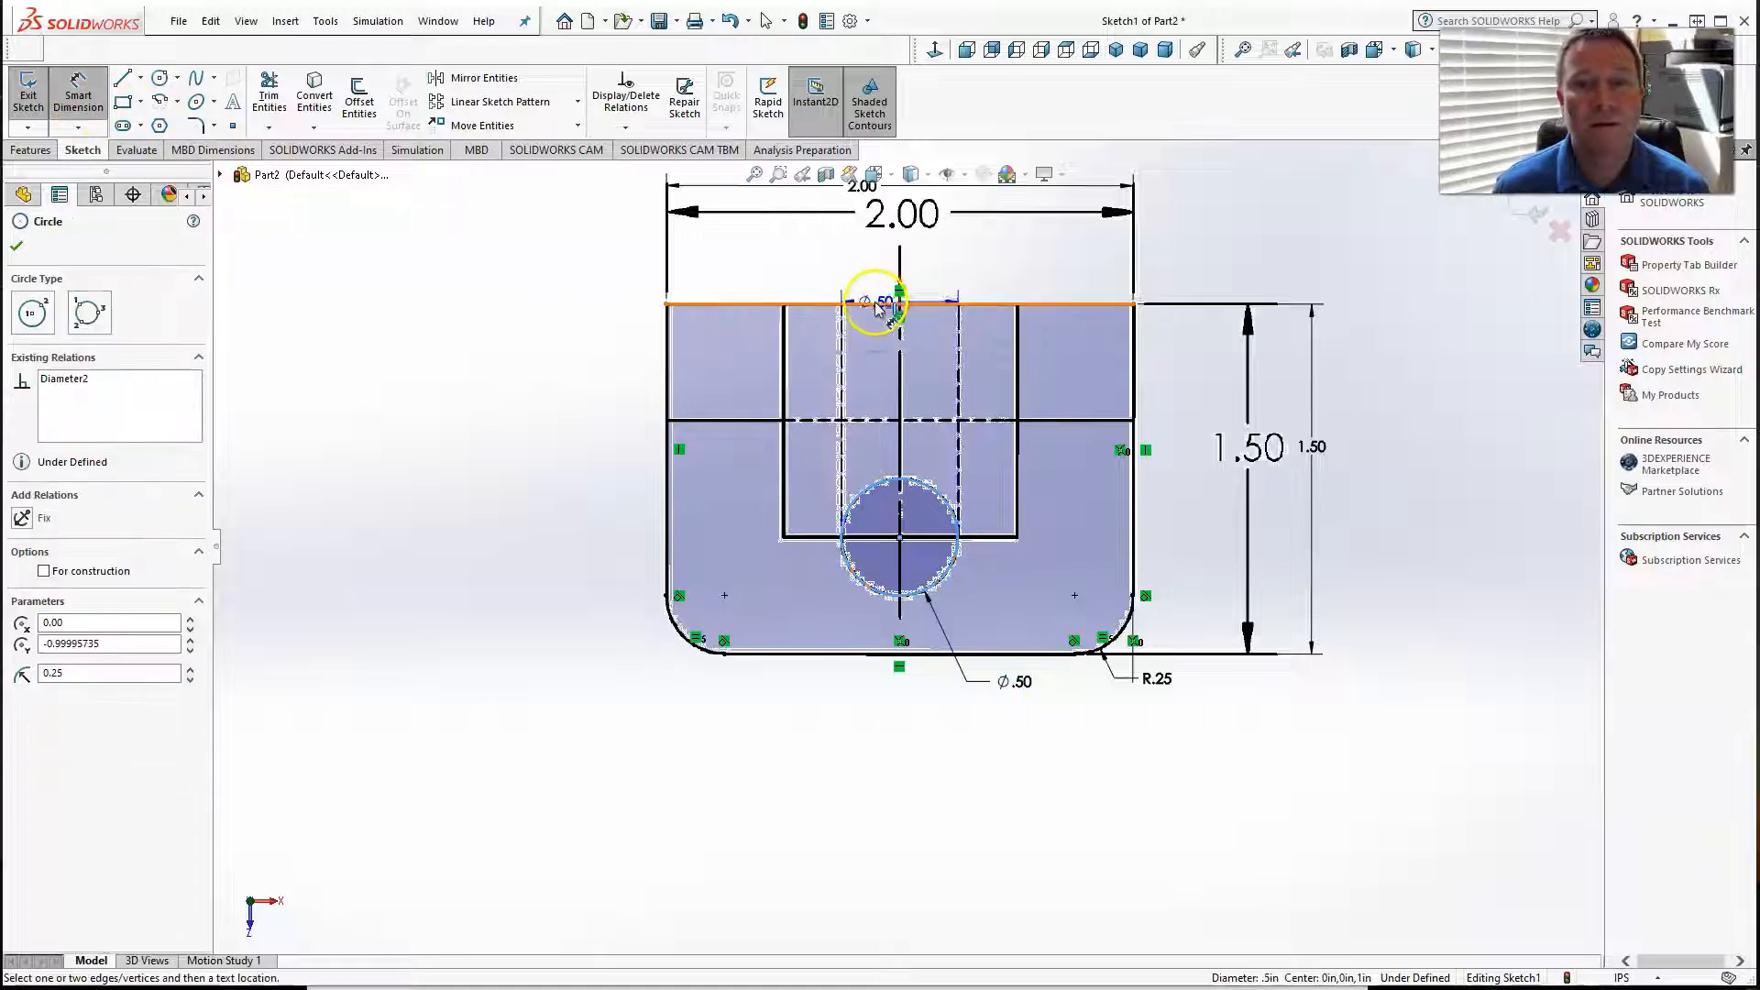
{"action": "left_click", "coordinate": [856, 306]}
{"action": "left_click", "coordinate": [798, 537]}
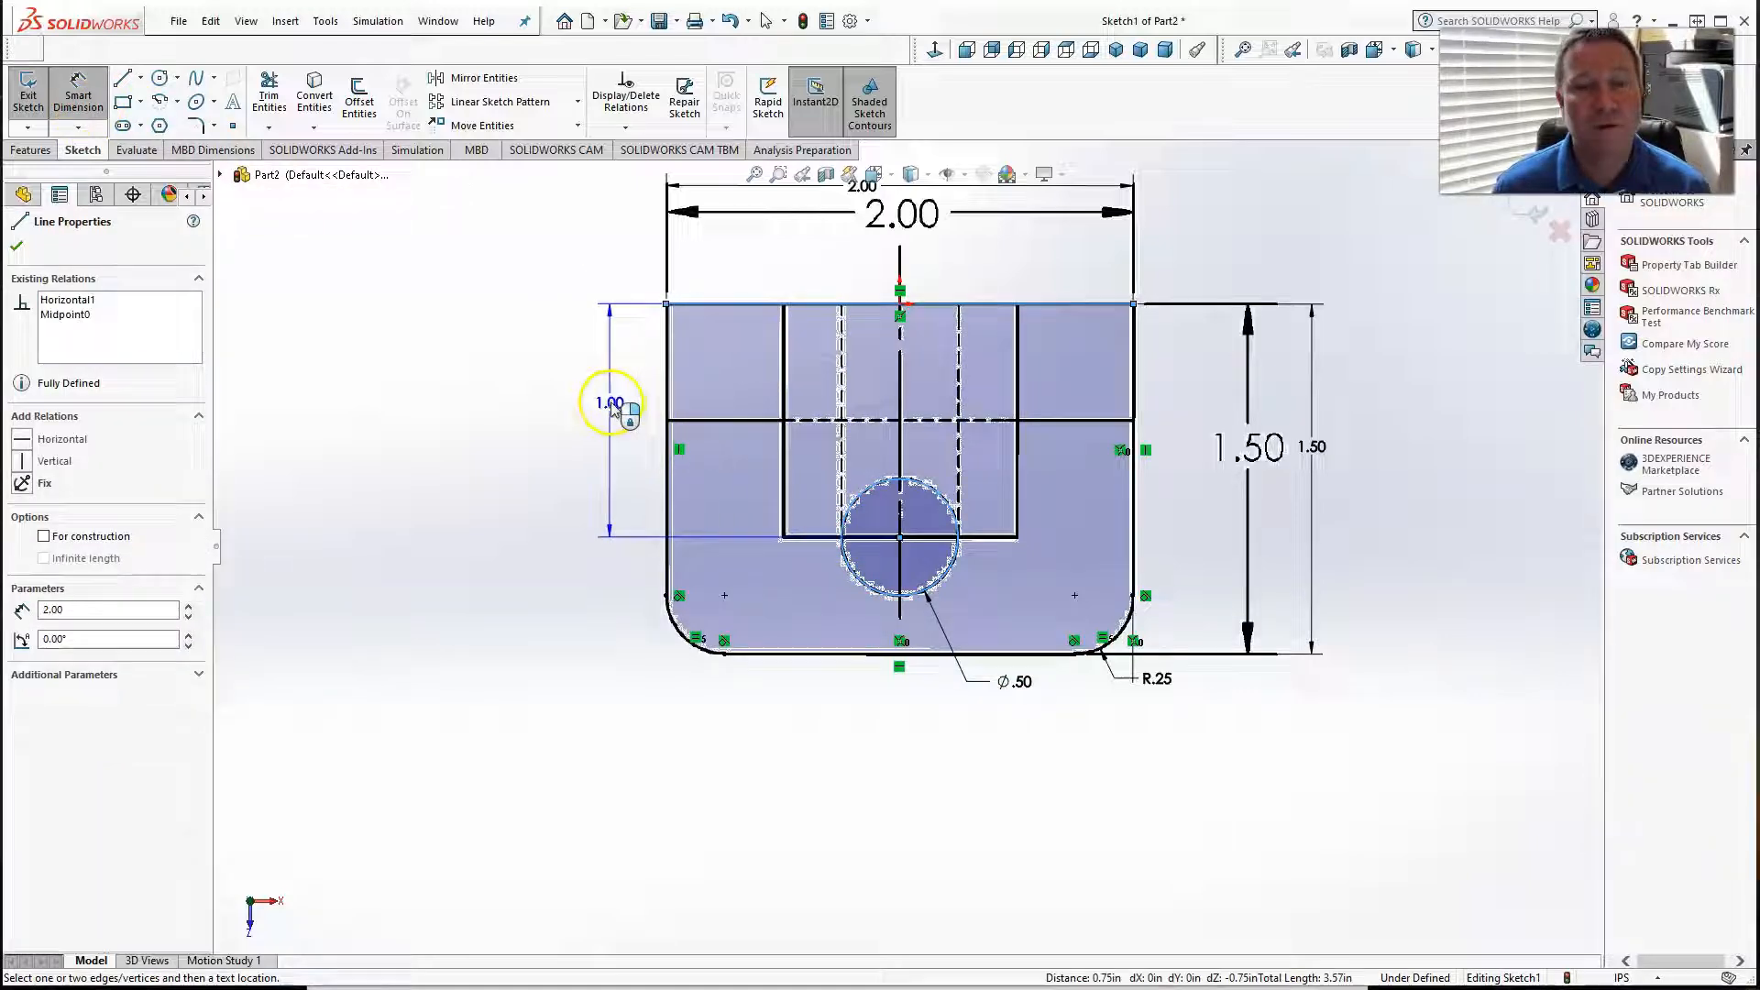
{"action": "left_click", "coordinate": [609, 409]}
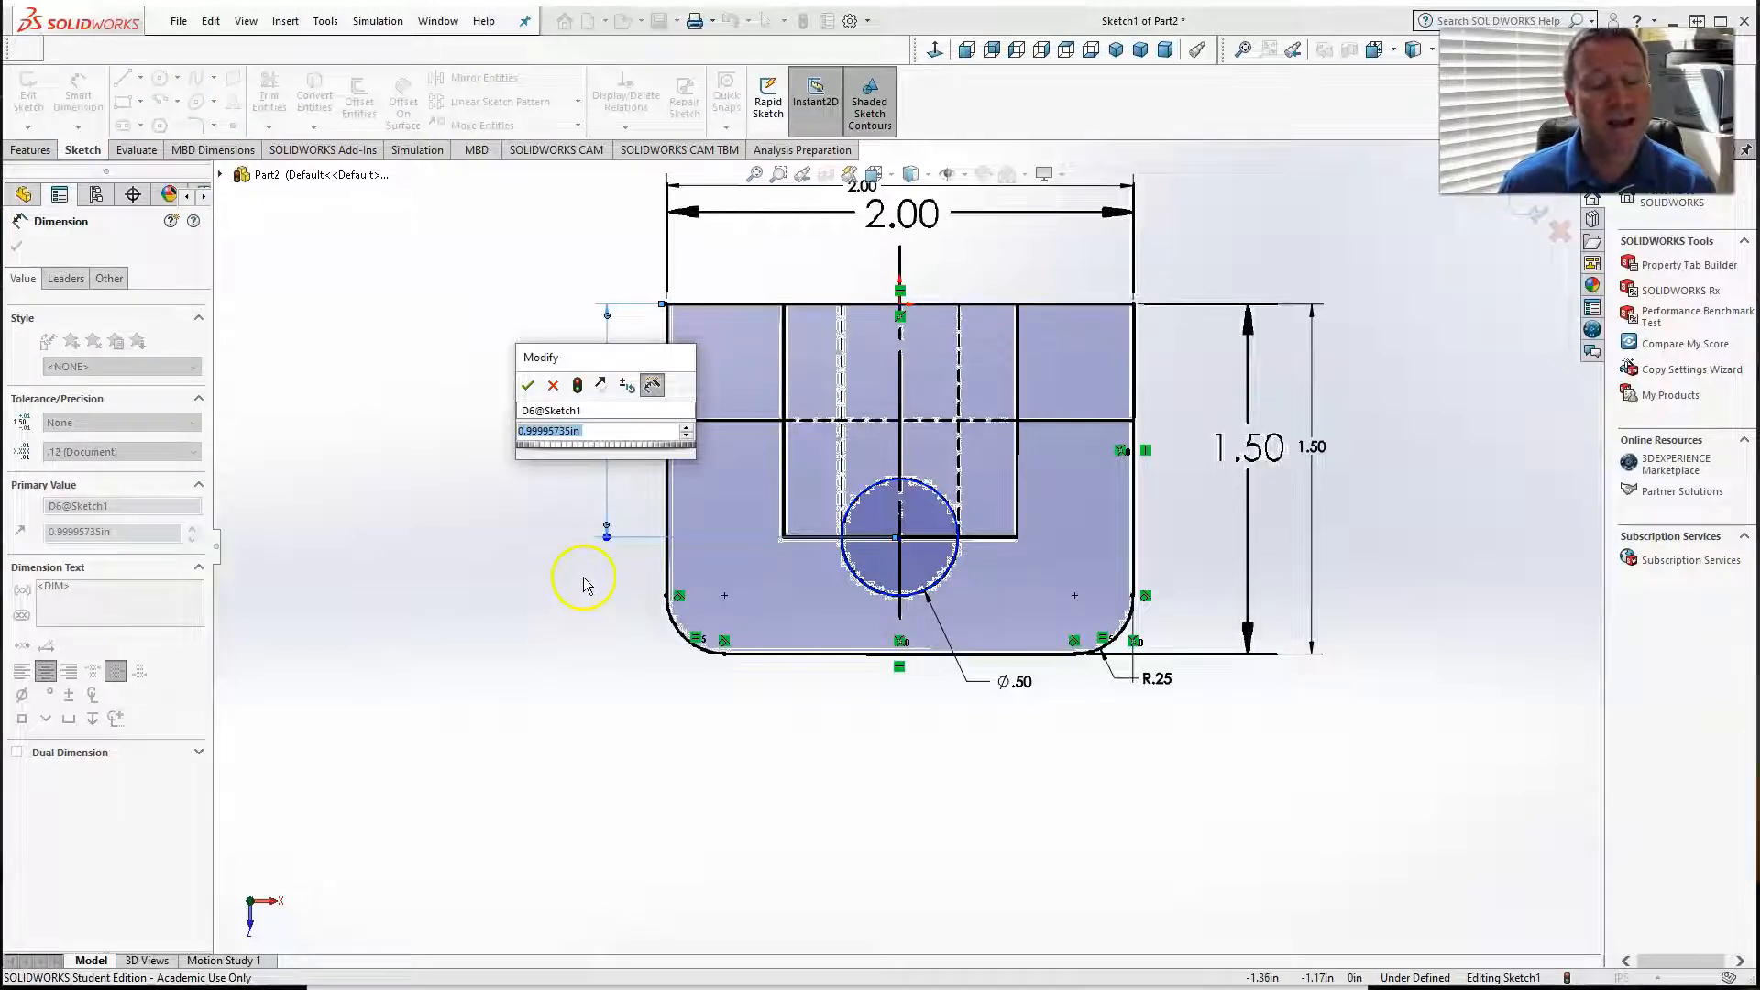
{"action": "type", "text": "1"}
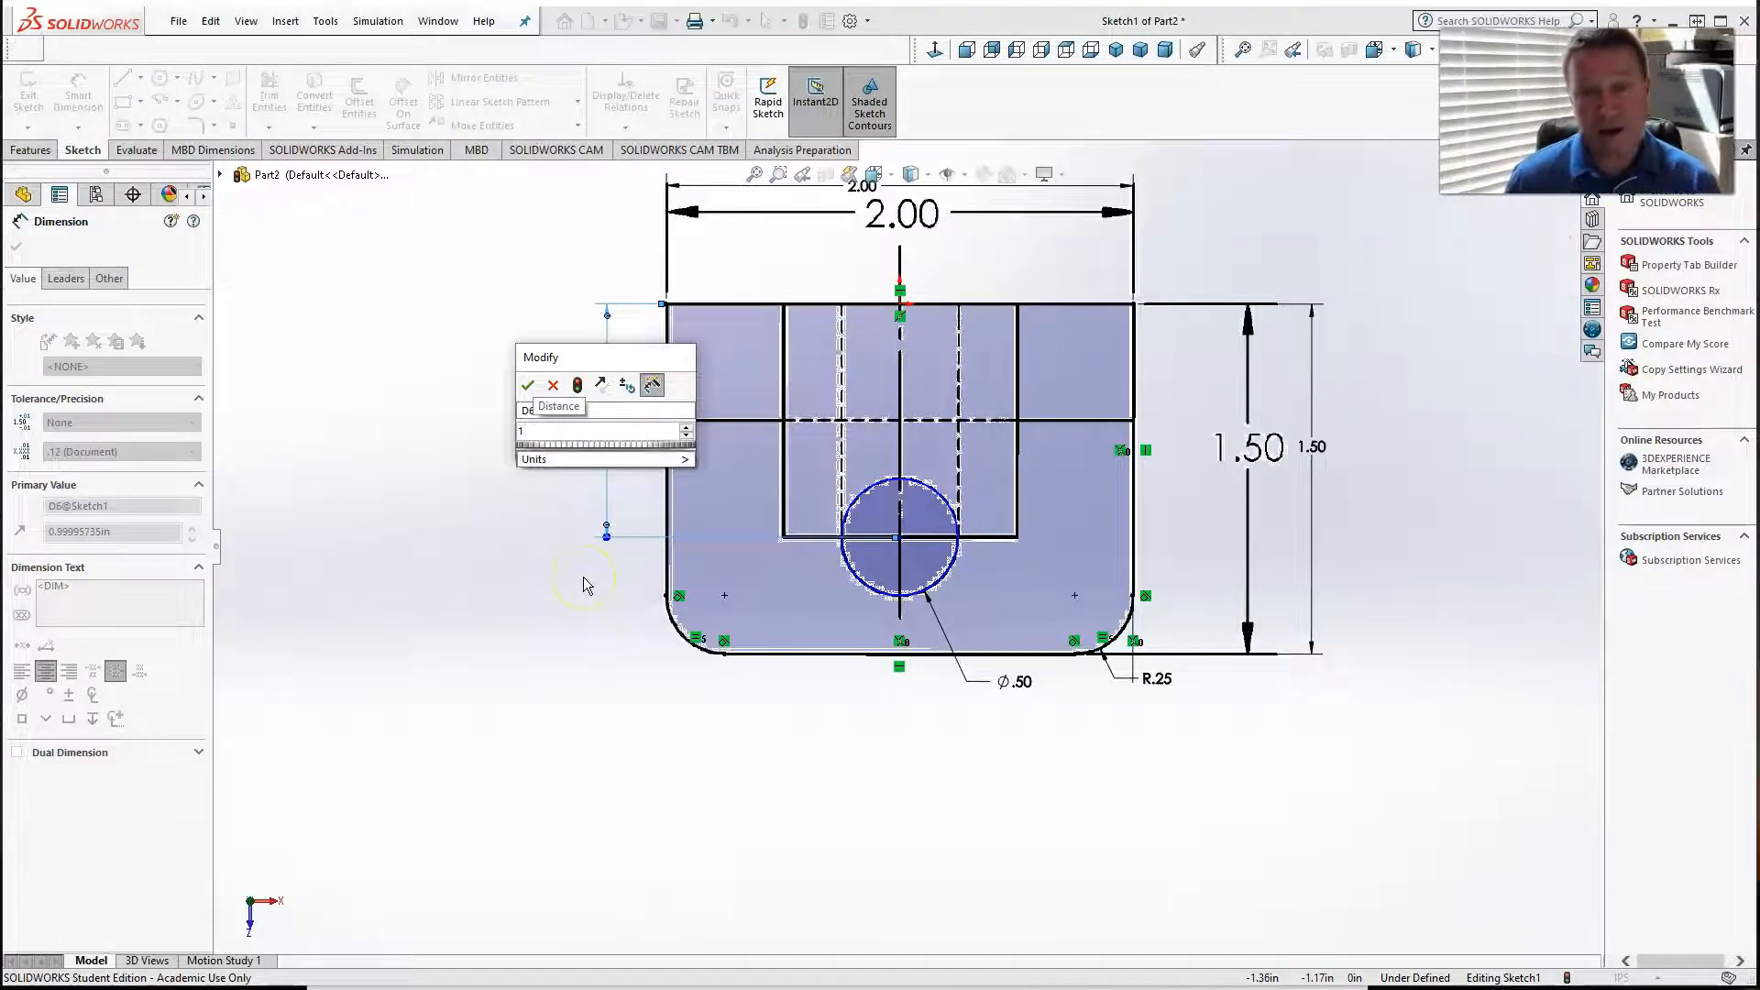
{"action": "type", "text": ".0"}
{"action": "key", "text": "Return"}
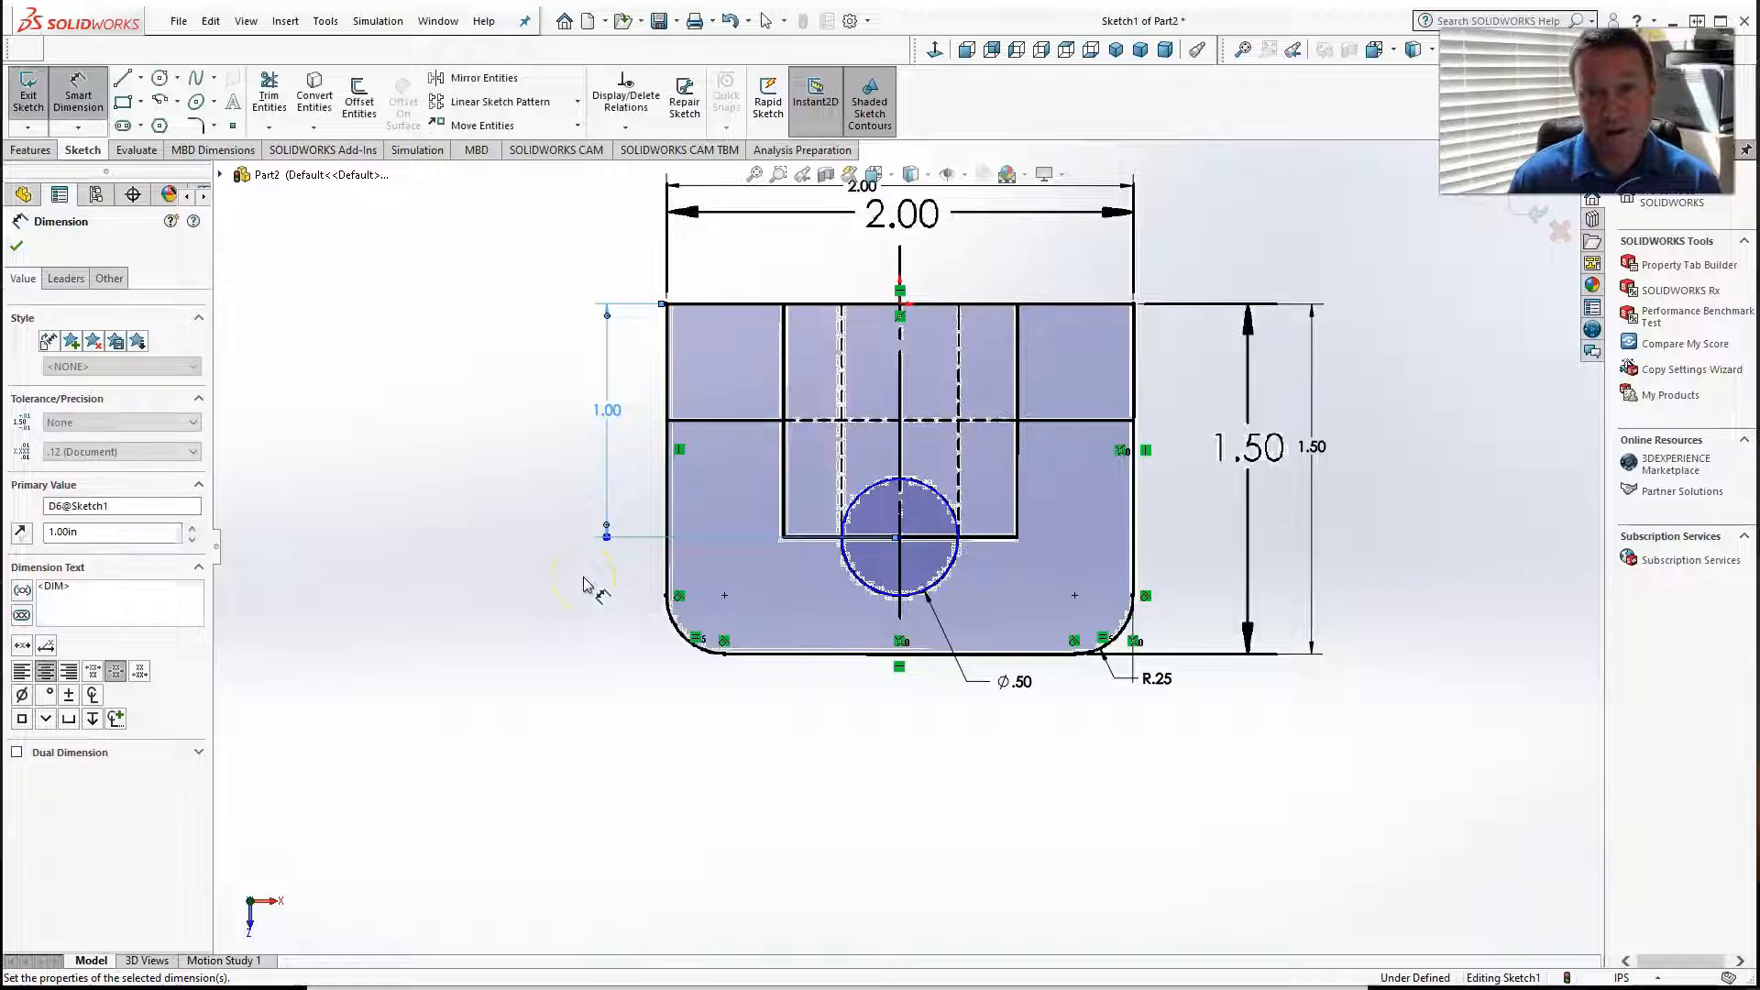
Step: Add a vertical relation between the hole circle's centre and the origin, and exit the sketch
{"action": "scroll", "coordinate": [951, 594], "scroll_direction": "down", "scroll_amount": 5}
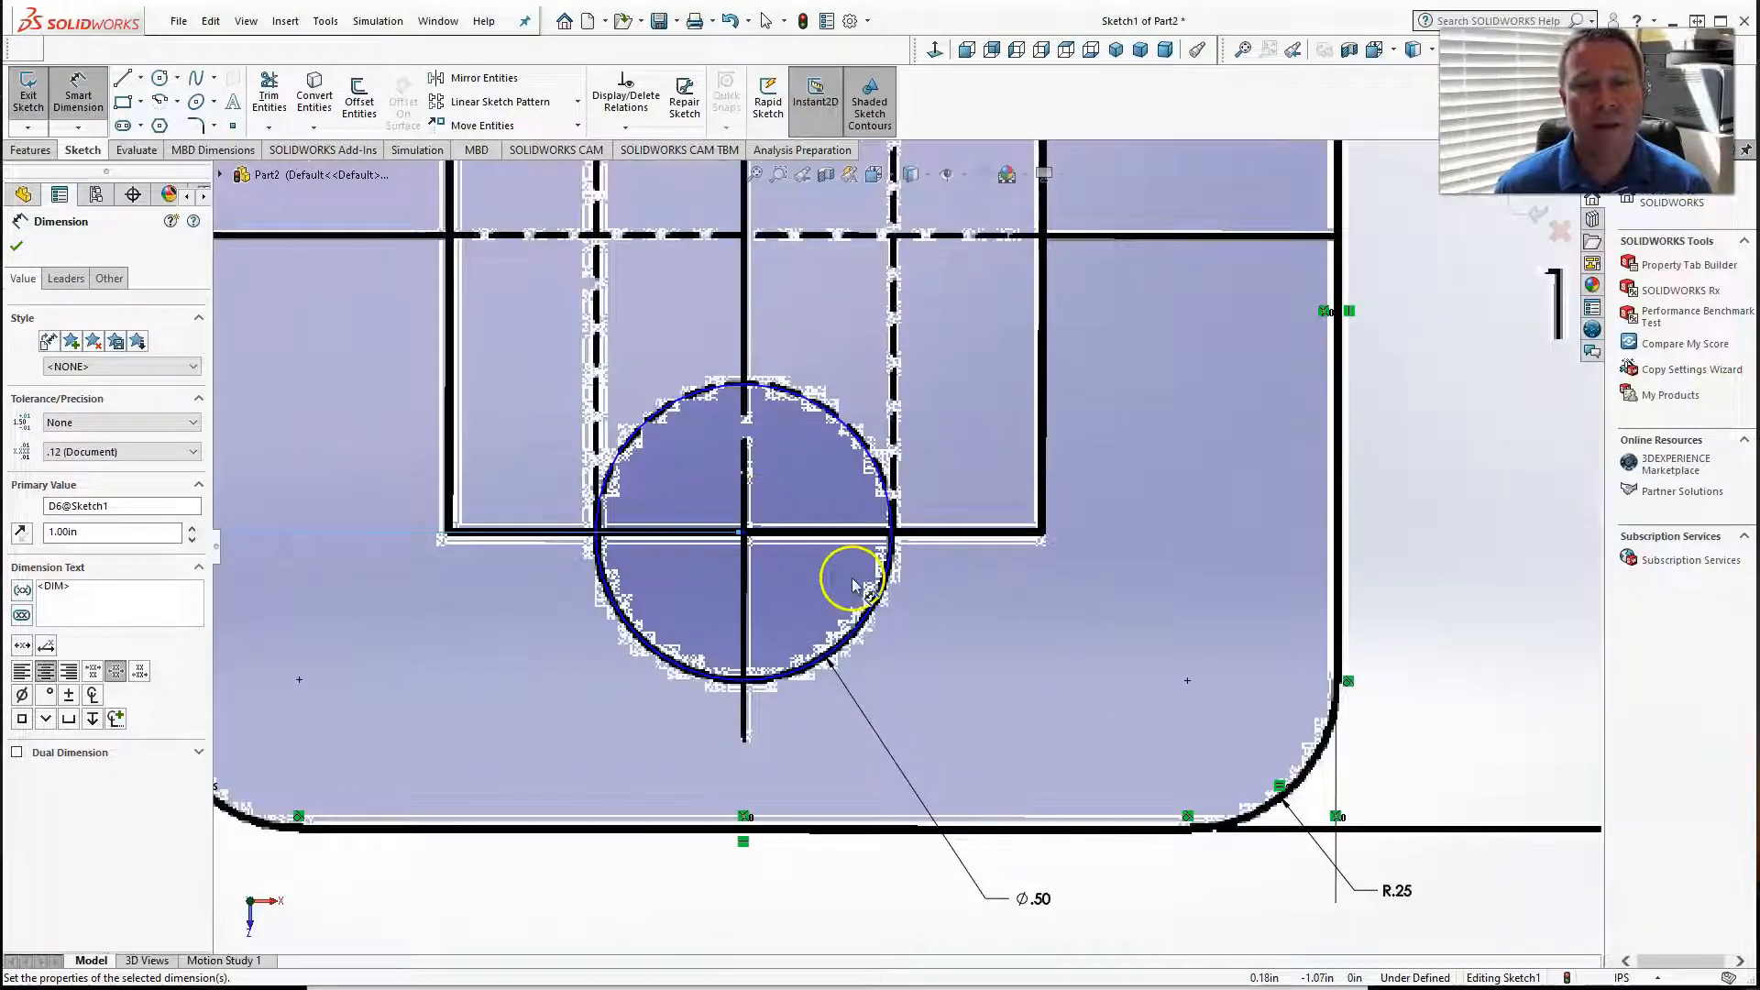
{"action": "scroll", "coordinate": [774, 541], "scroll_direction": "down", "scroll_amount": 2}
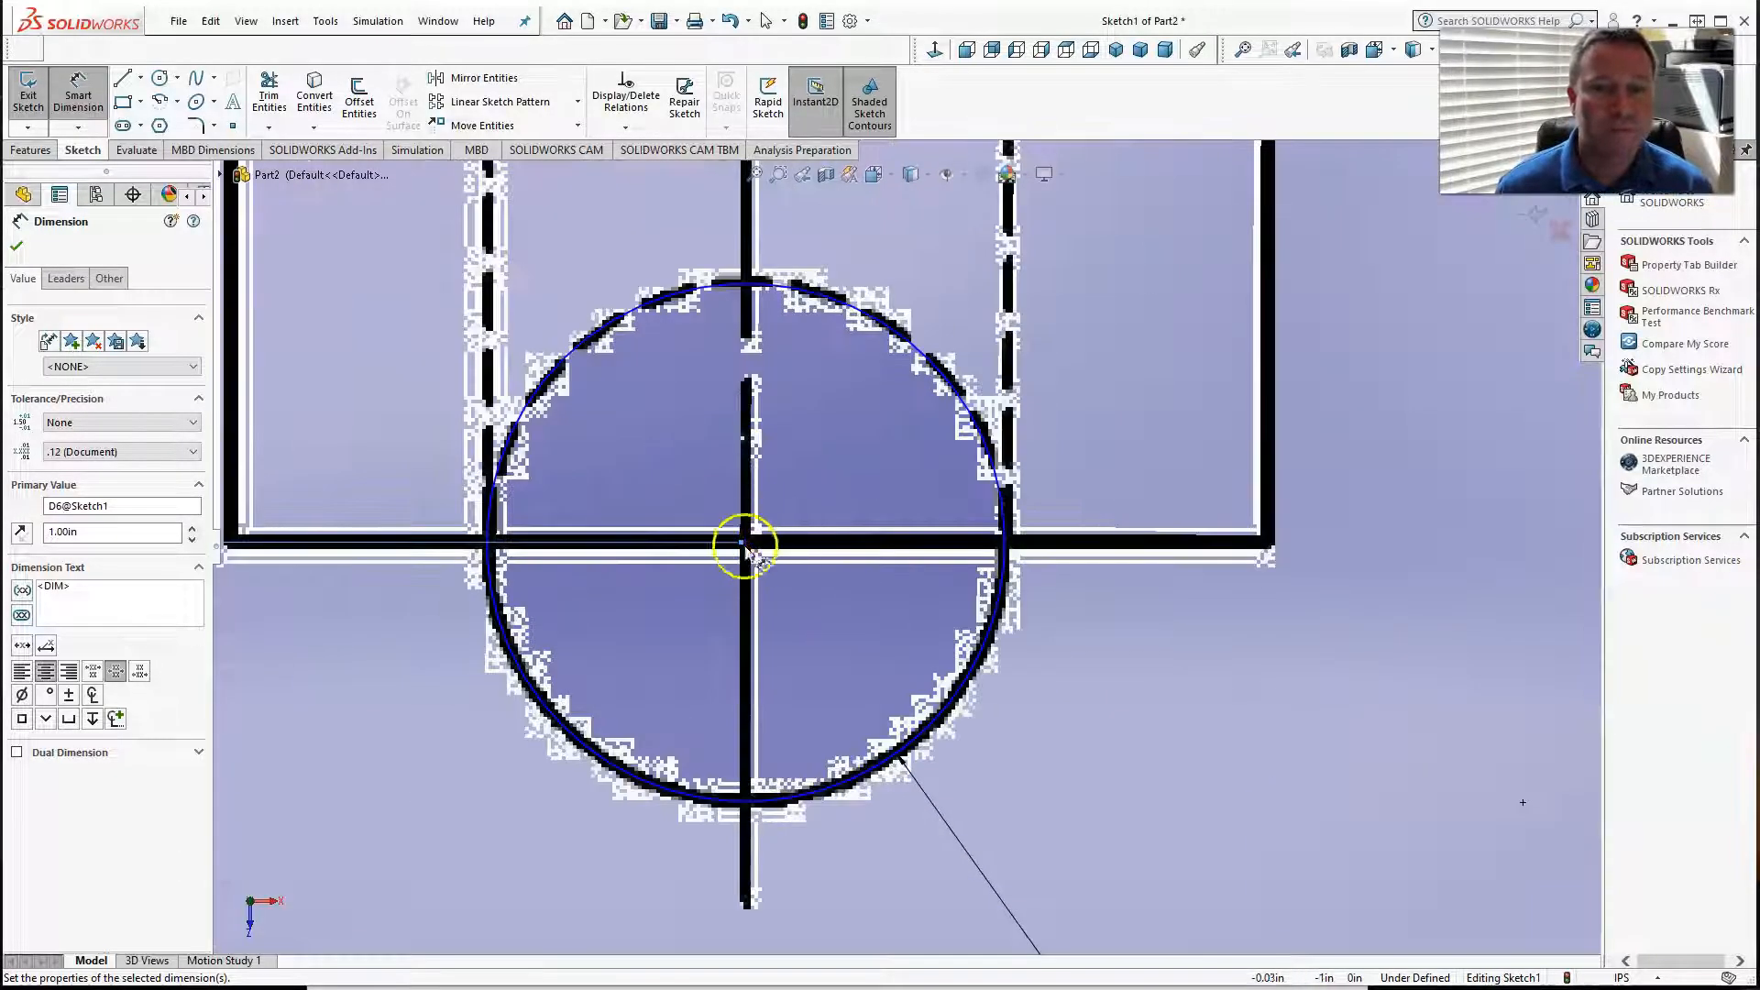
{"action": "scroll", "coordinate": [609, 306], "scroll_direction": "up", "scroll_amount": 4}
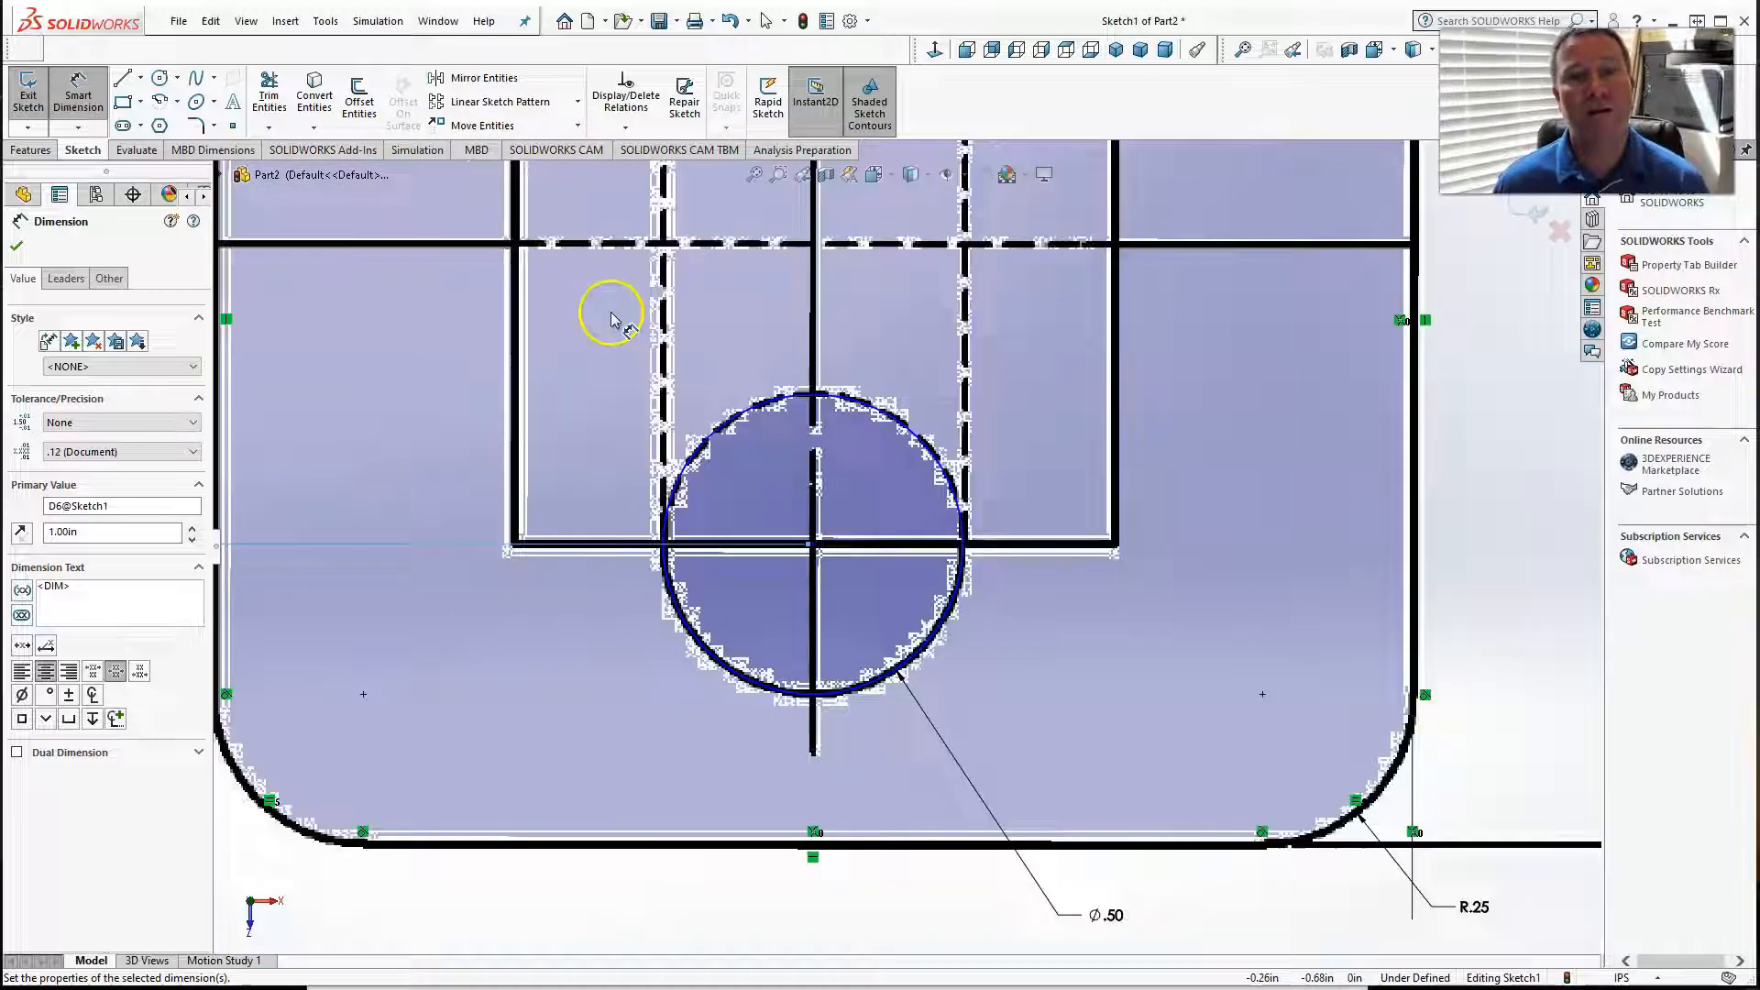
{"action": "left_click", "coordinate": [629, 117]}
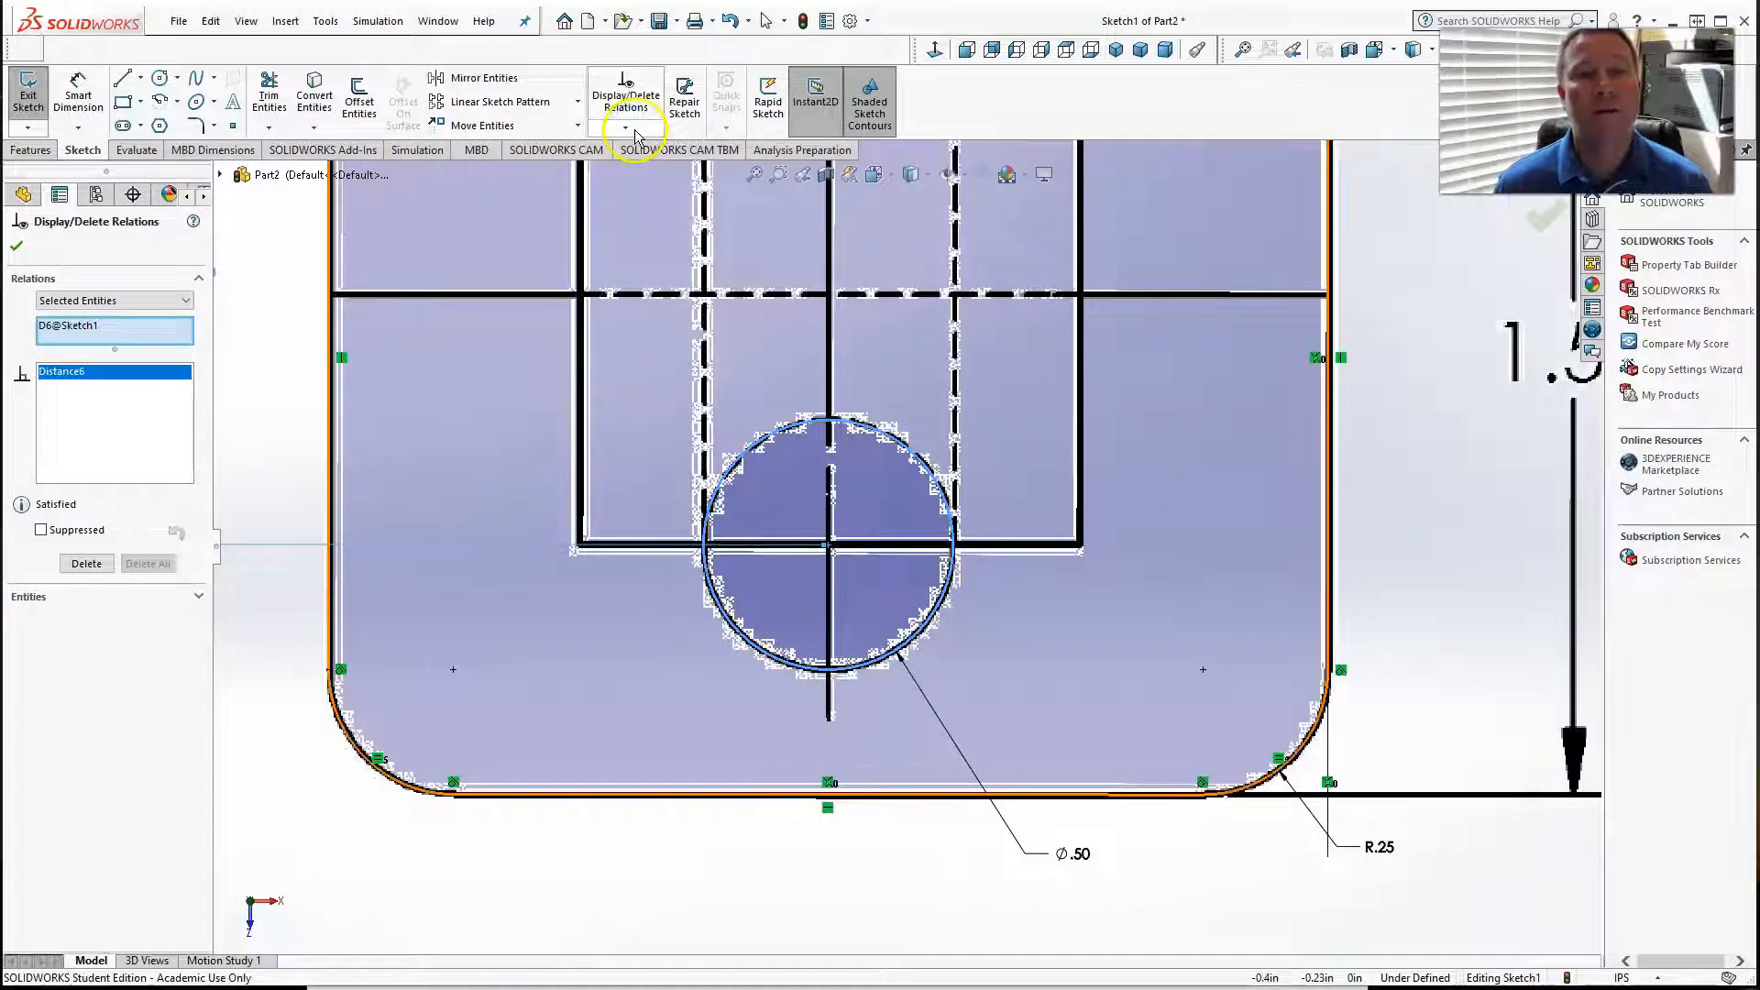
{"action": "left_click", "coordinate": [636, 135]}
{"action": "left_click", "coordinate": [635, 174]}
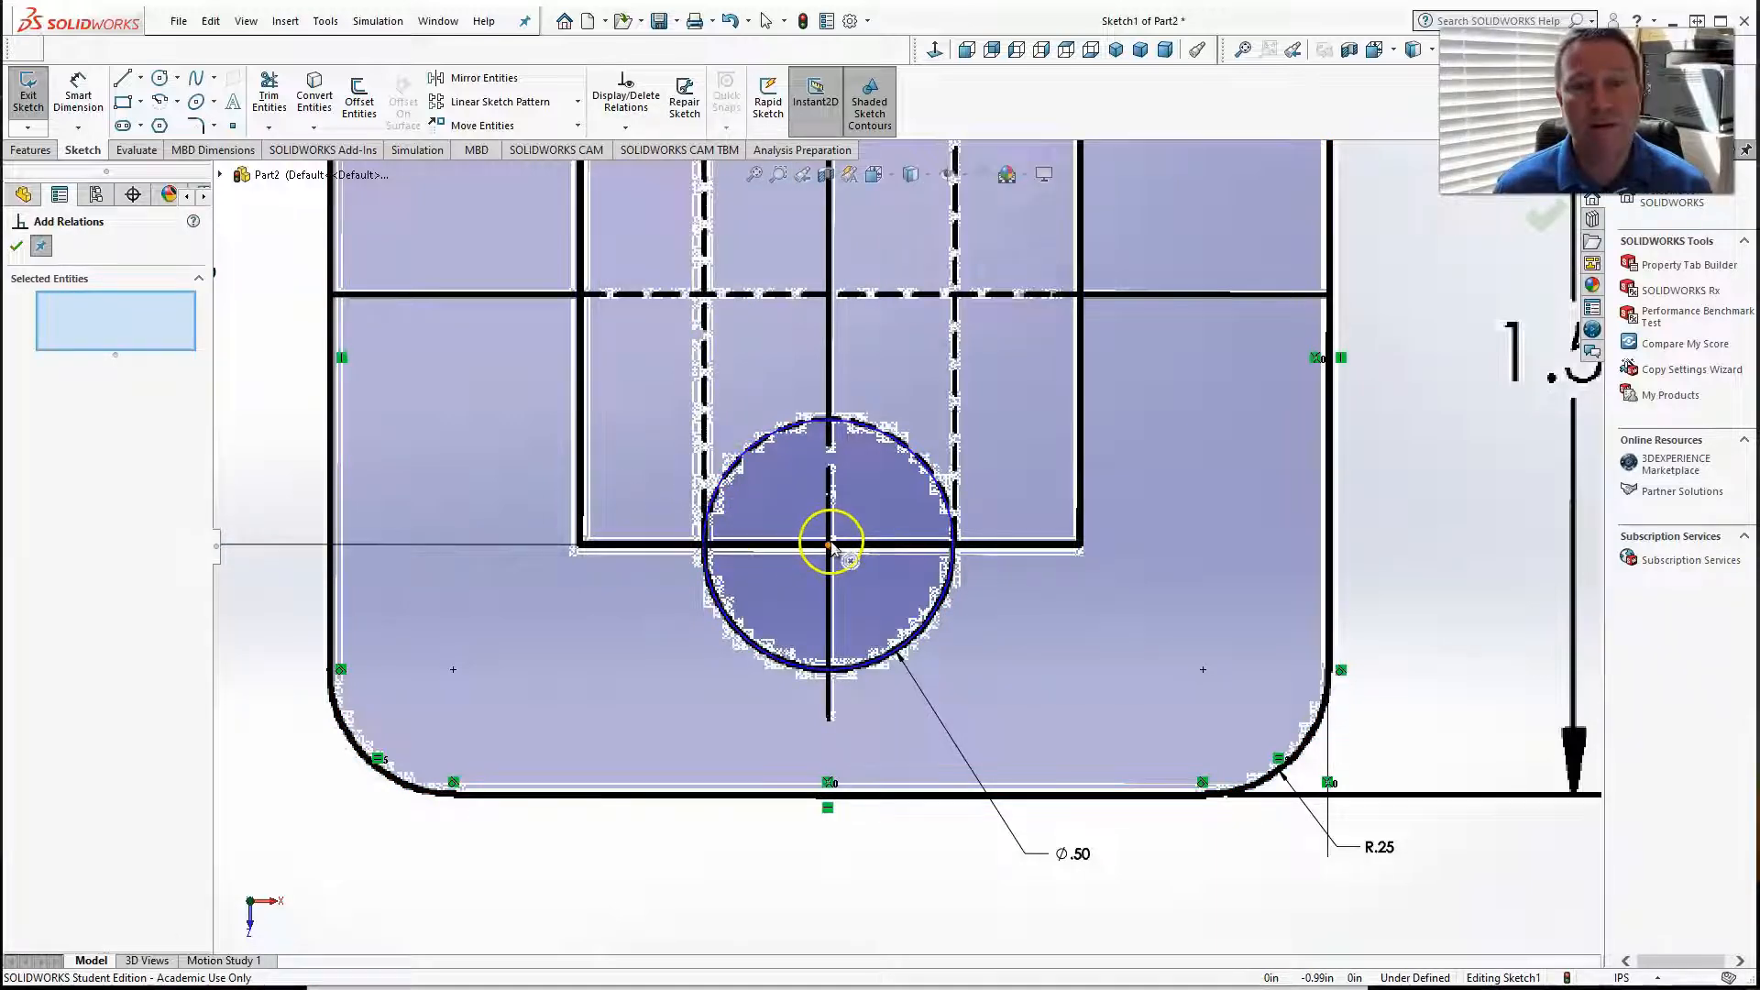
{"action": "left_click", "coordinate": [830, 547]}
{"action": "scroll", "coordinate": [847, 605], "scroll_direction": "up", "scroll_amount": 3}
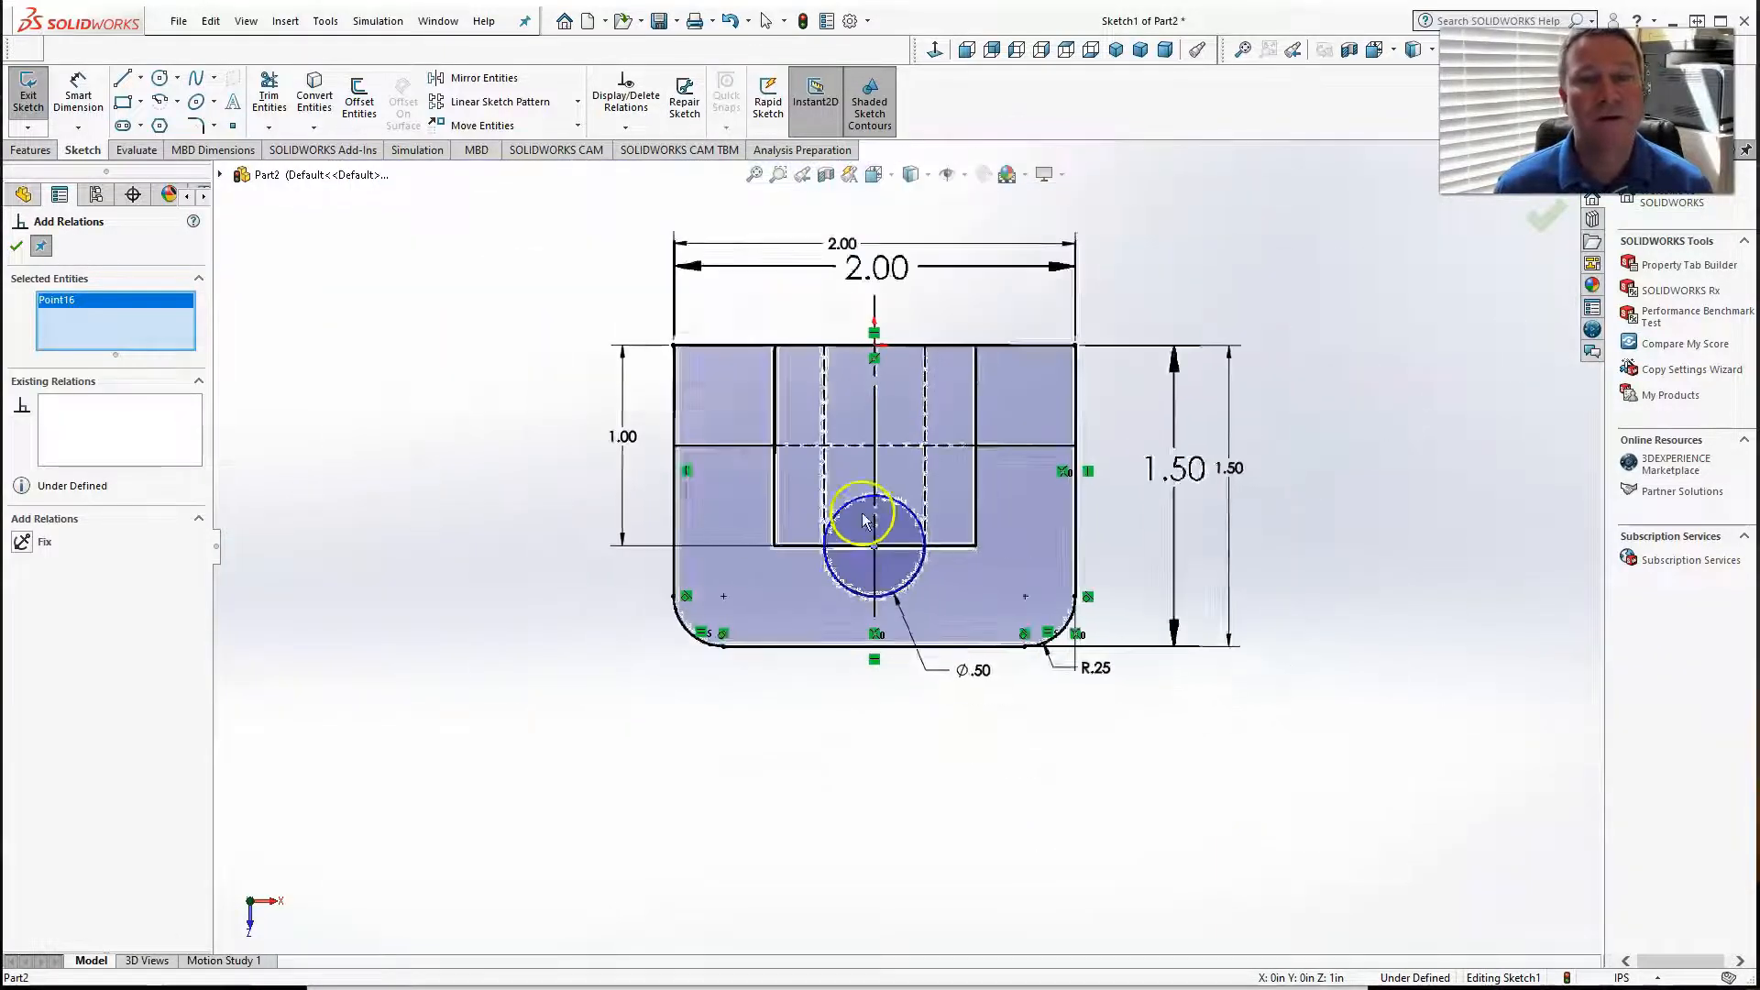
{"action": "scroll", "coordinate": [880, 394], "scroll_direction": "down", "scroll_amount": 3}
{"action": "scroll", "coordinate": [882, 385], "scroll_direction": "down", "scroll_amount": 5}
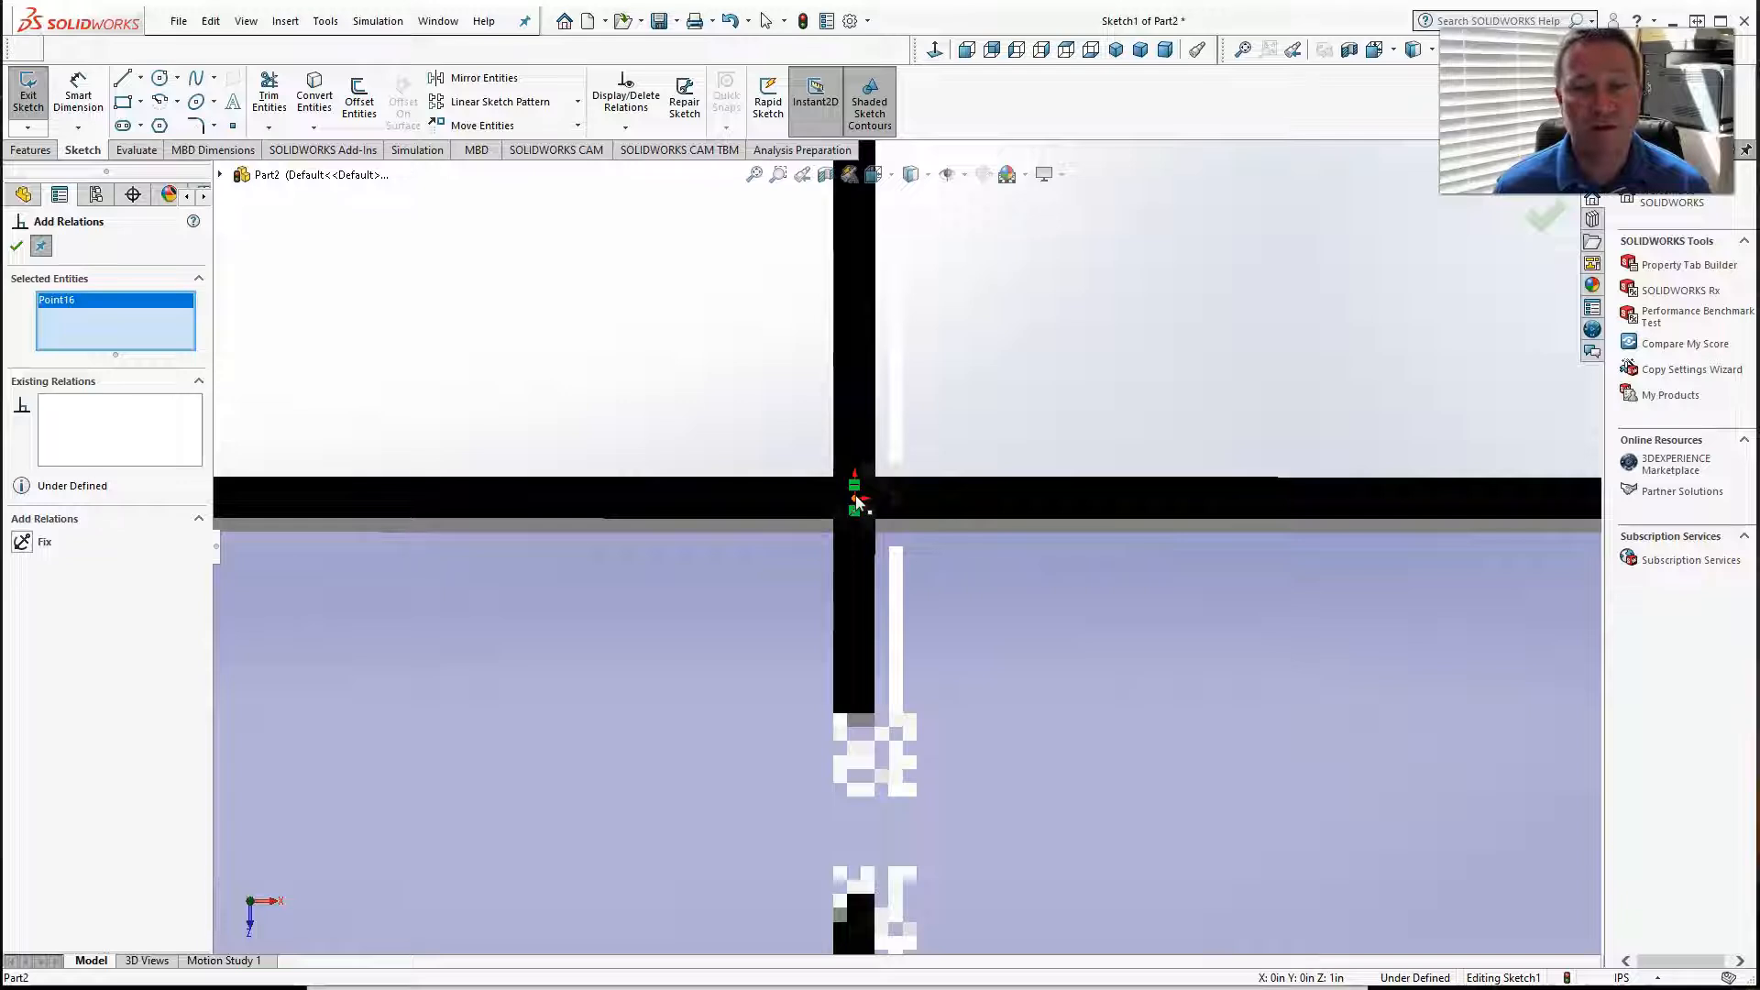
{"action": "left_click", "coordinate": [856, 501]}
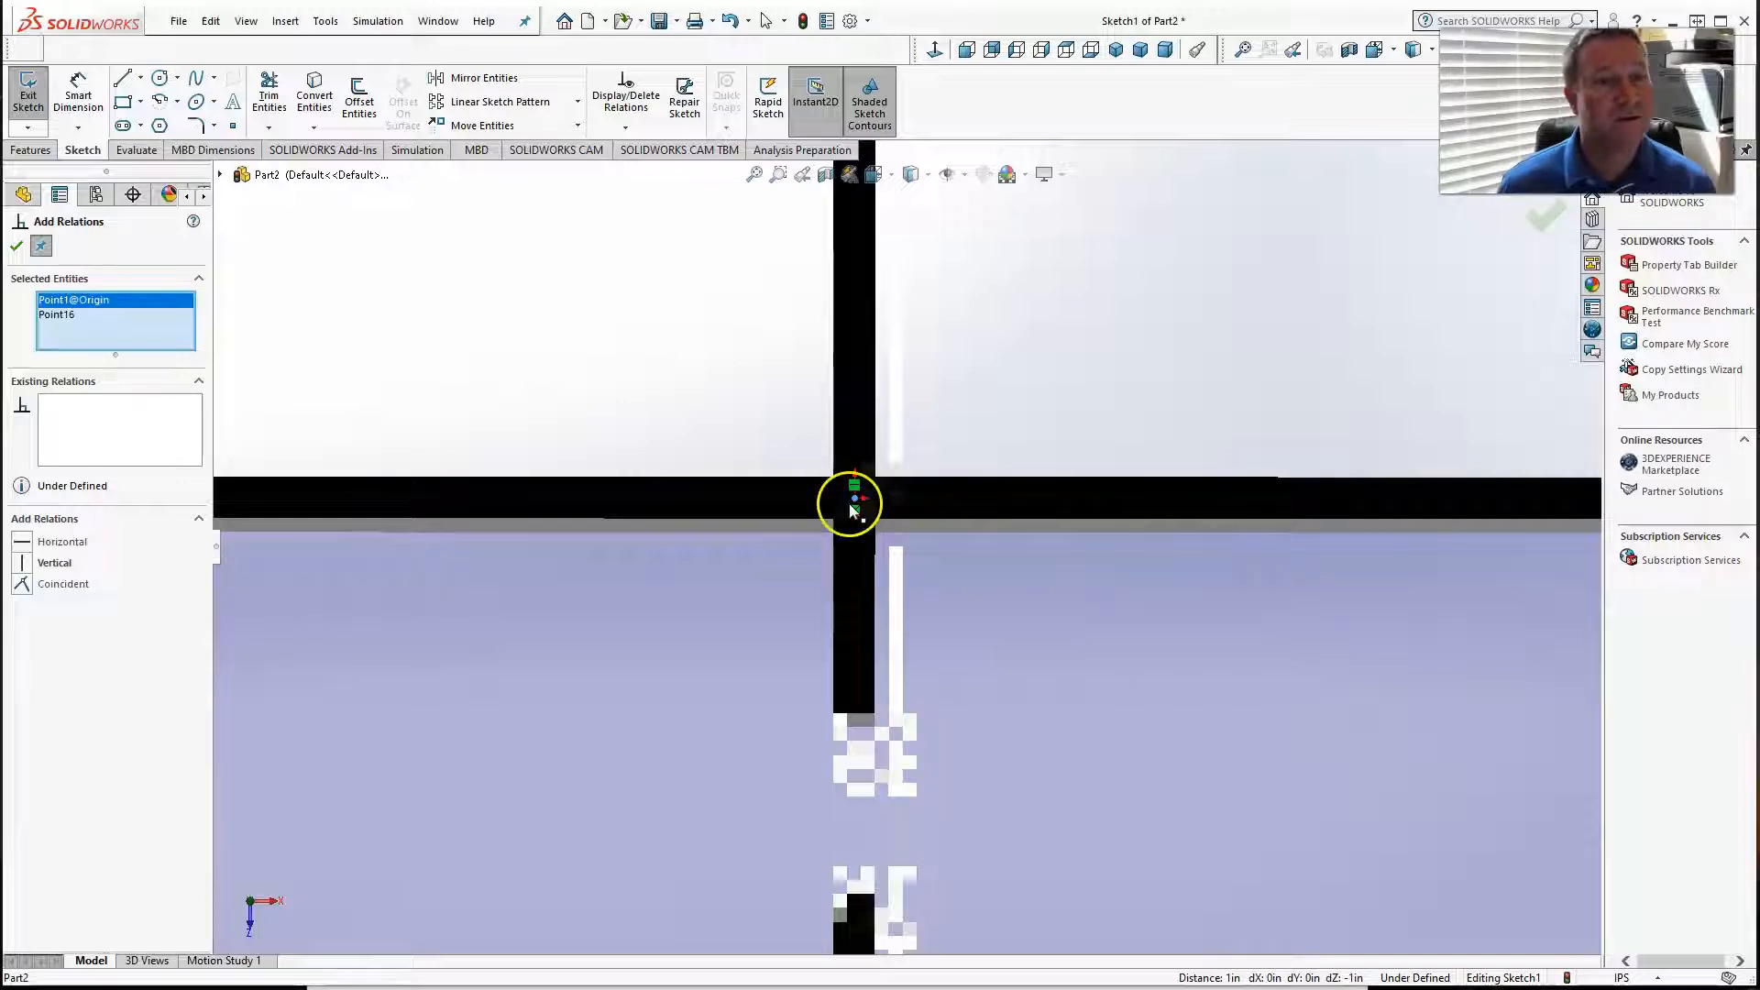
{"action": "left_click", "coordinate": [22, 566]}
{"action": "scroll", "coordinate": [486, 445], "scroll_direction": "up", "scroll_amount": 10}
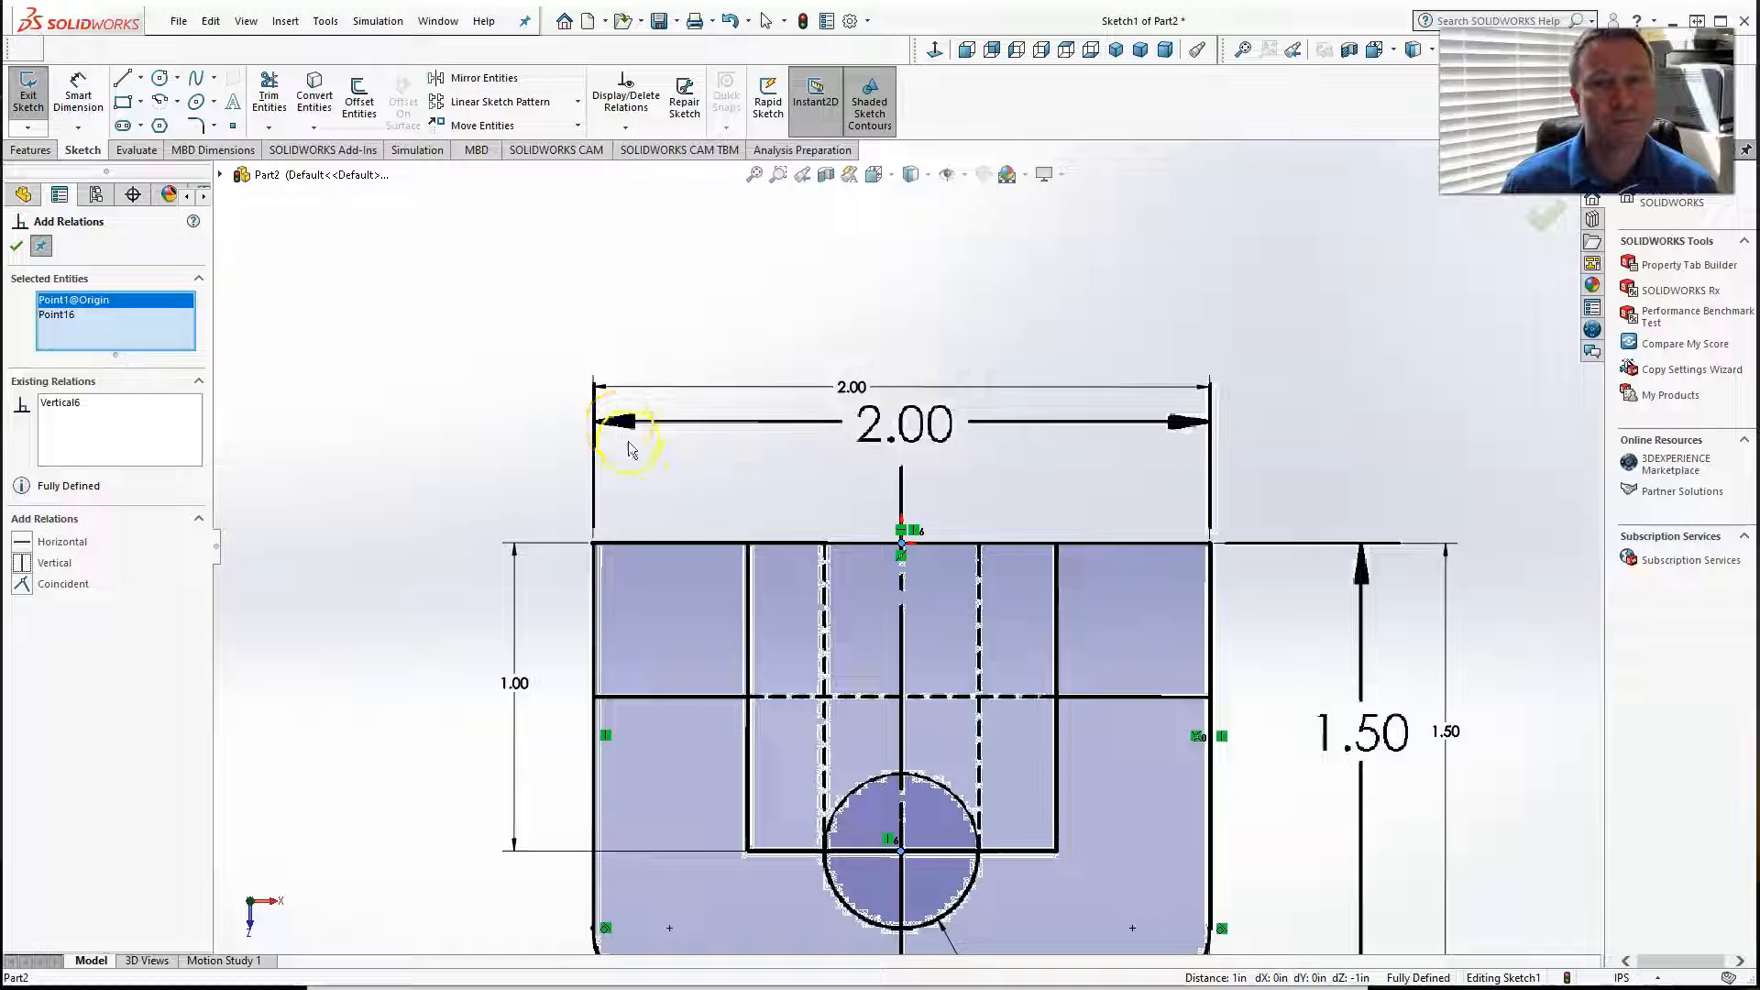
{"action": "scroll", "coordinate": [917, 476], "scroll_direction": "up", "scroll_amount": 5}
{"action": "scroll", "coordinate": [916, 660], "scroll_direction": "down", "scroll_amount": 3}
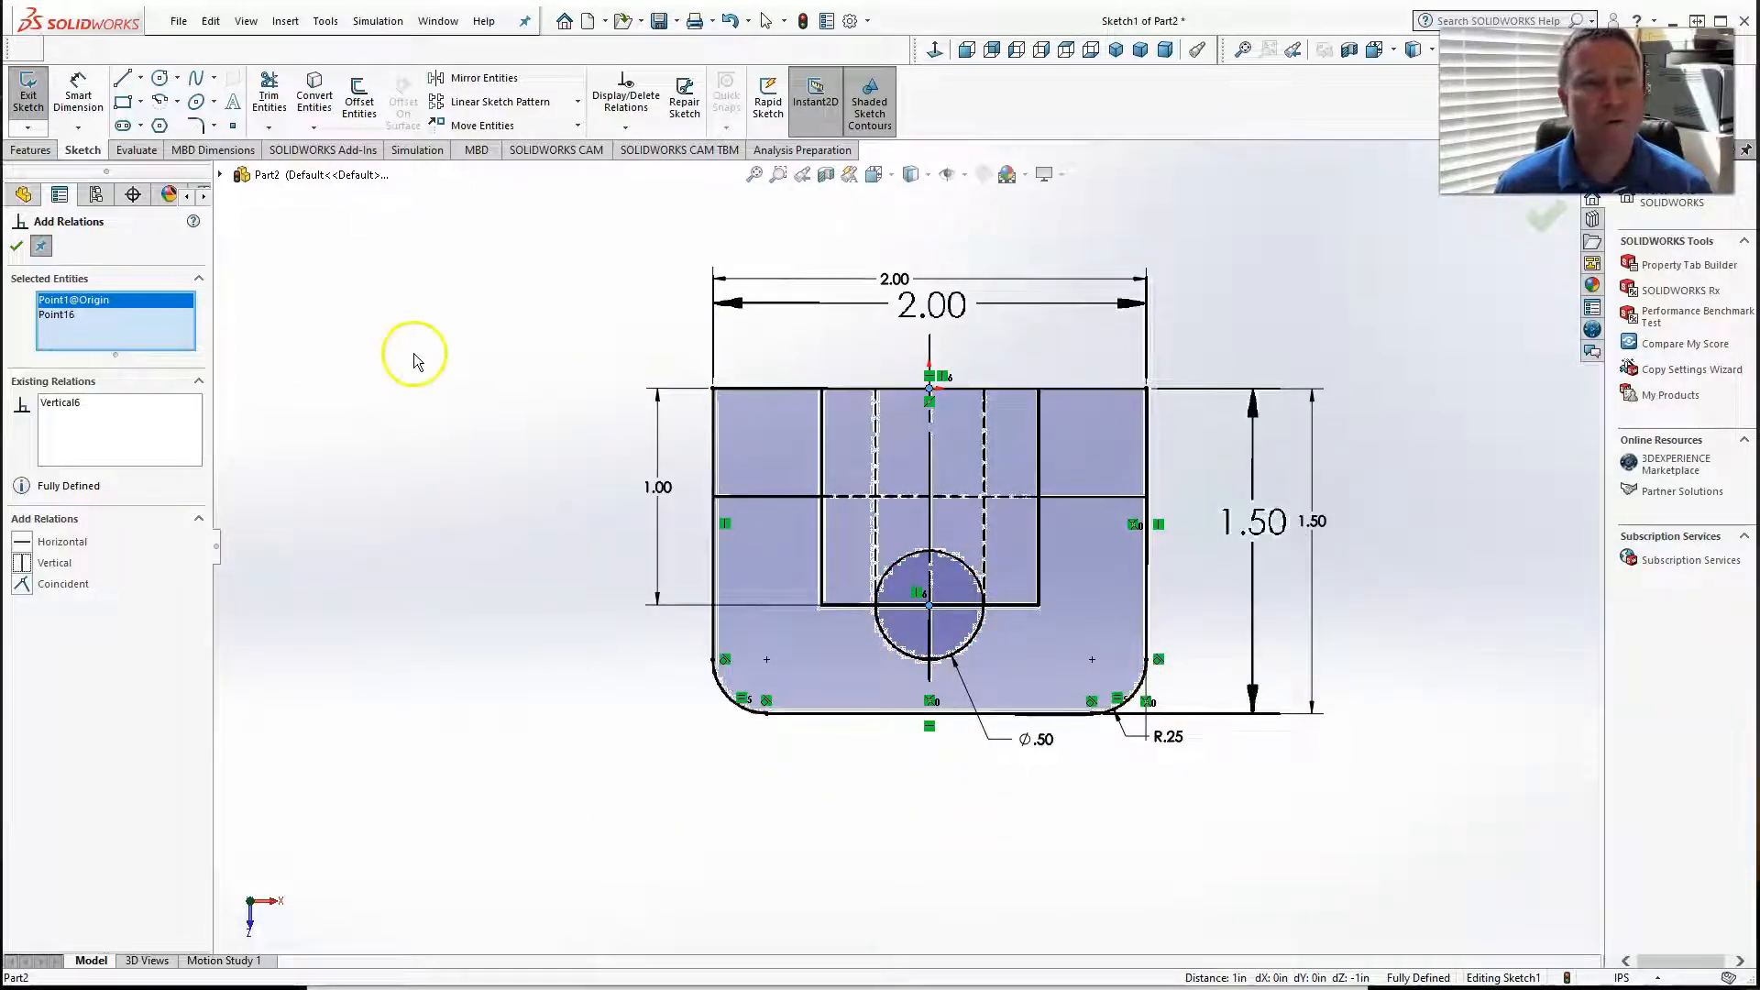
{"action": "left_click", "coordinate": [20, 246]}
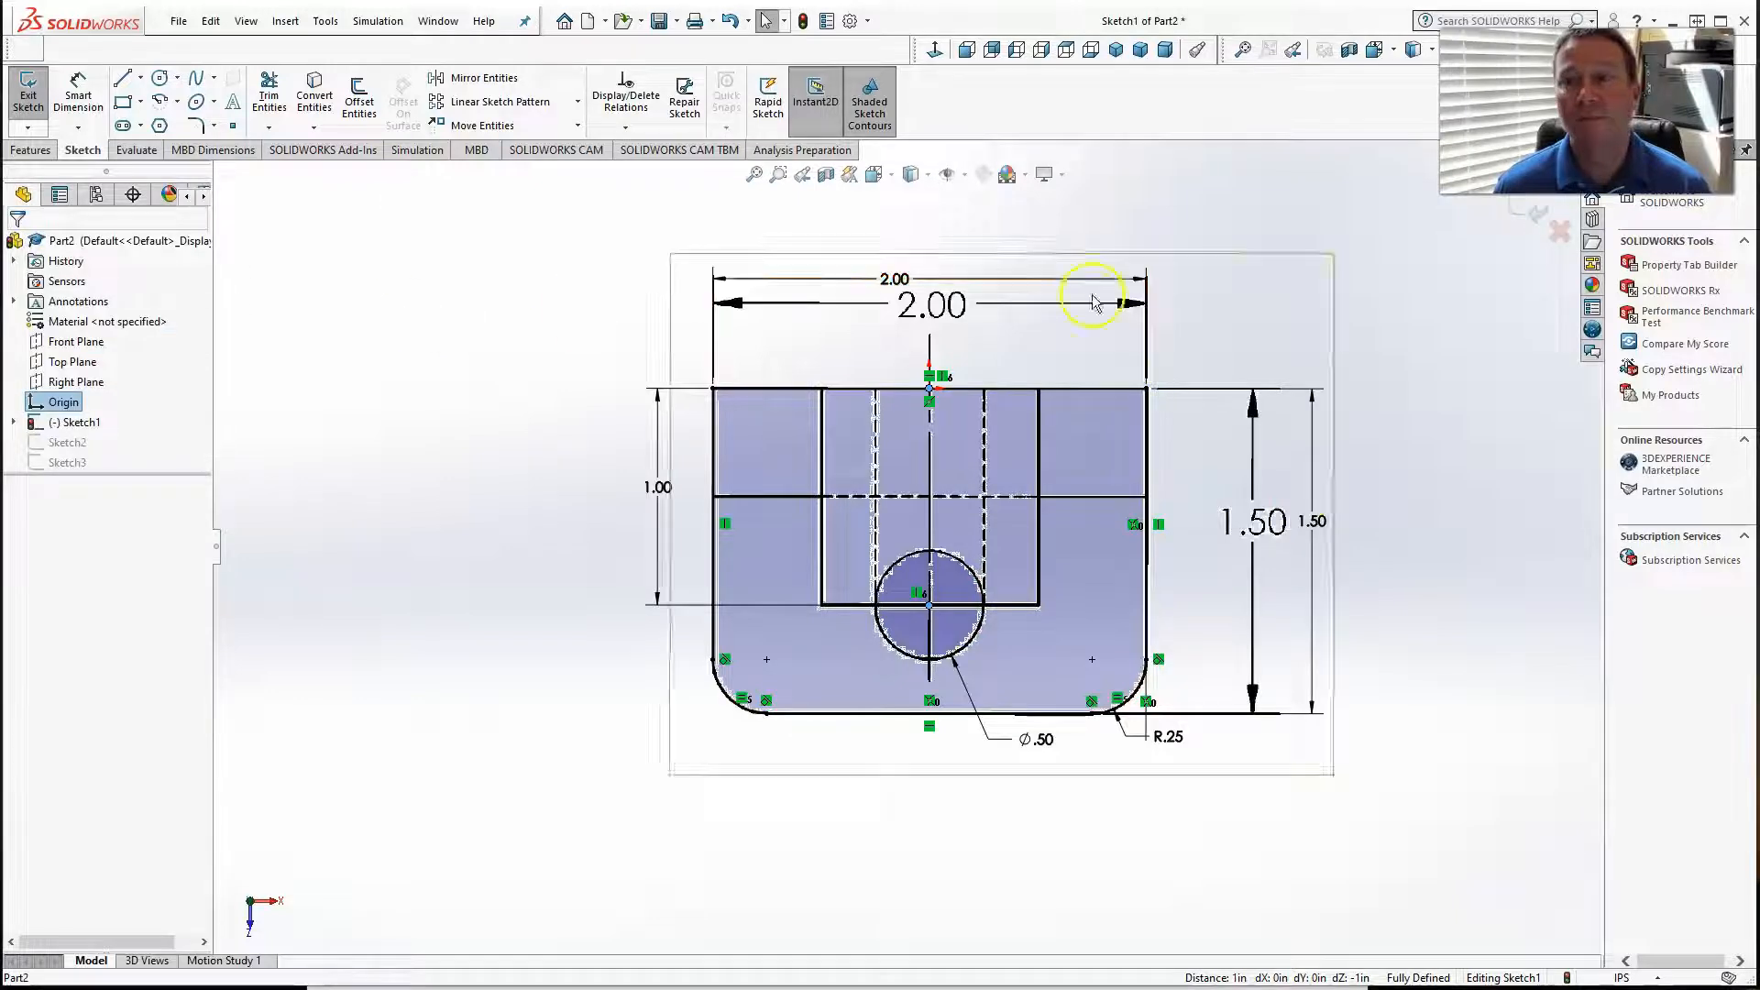
{"action": "left_click", "coordinate": [1534, 214]}
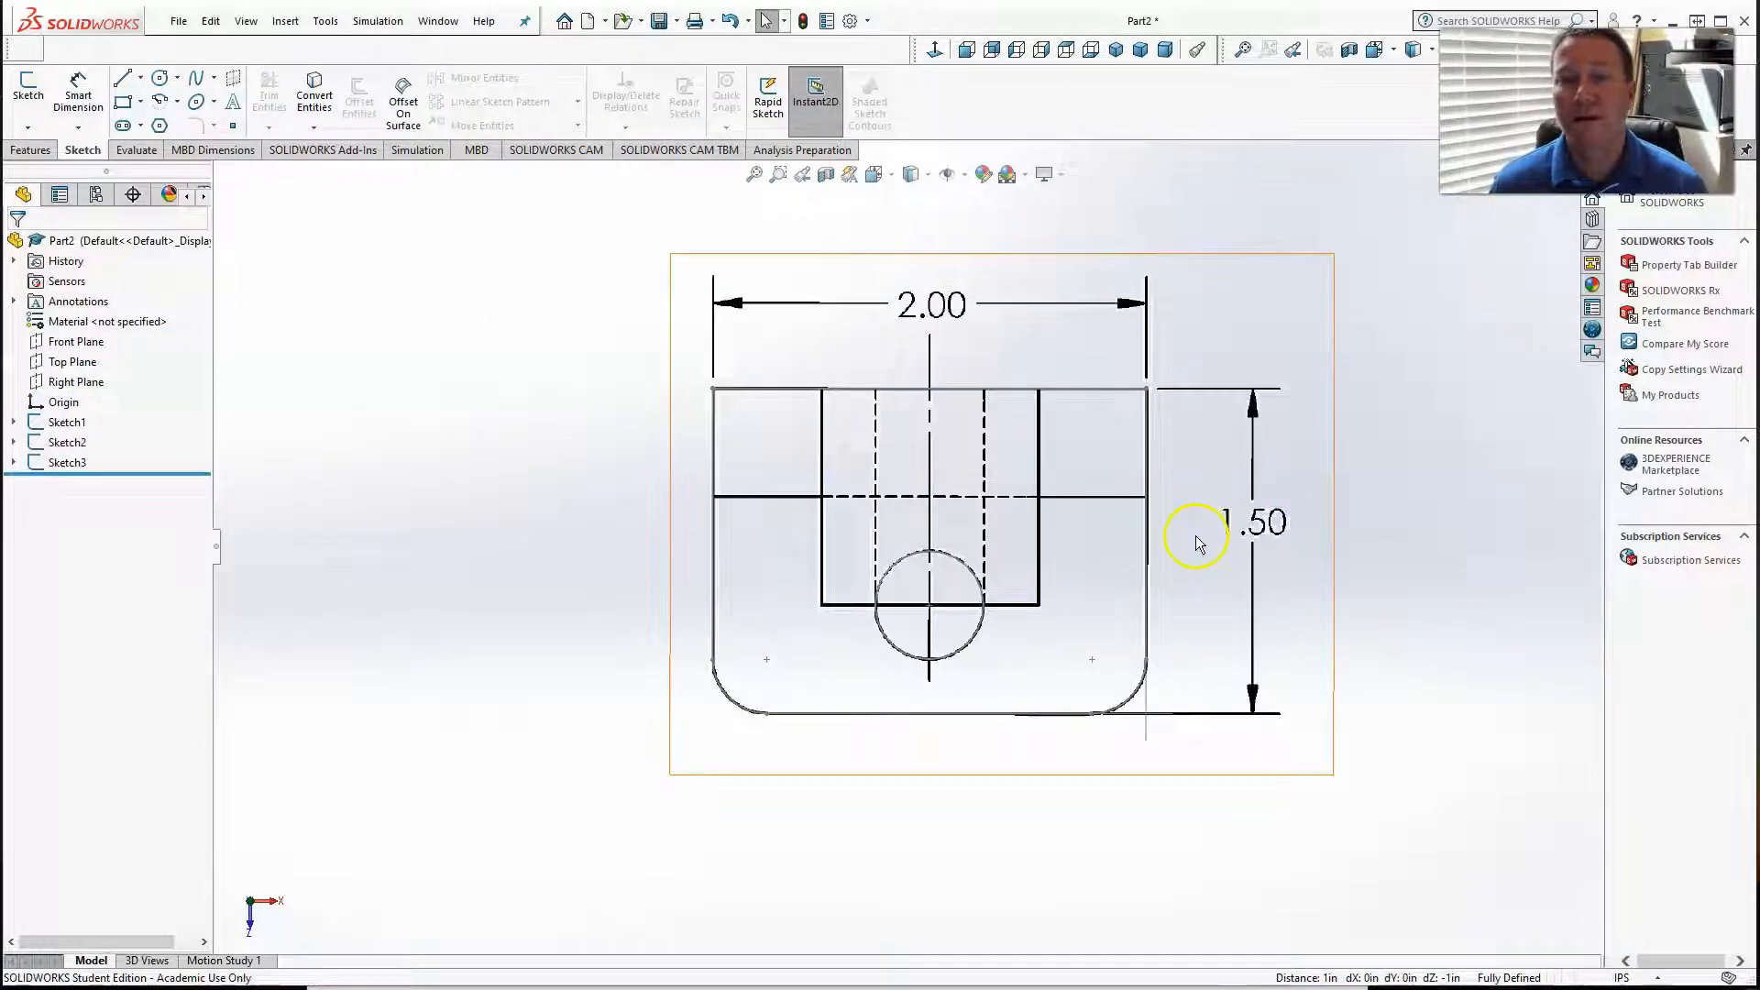
Step: Start a boss extrusion of the top-view base sketch, Sketch1
{"action": "middle_click_drag", "start_coordinate": [1316, 578], "coordinate": [1326, 504]}
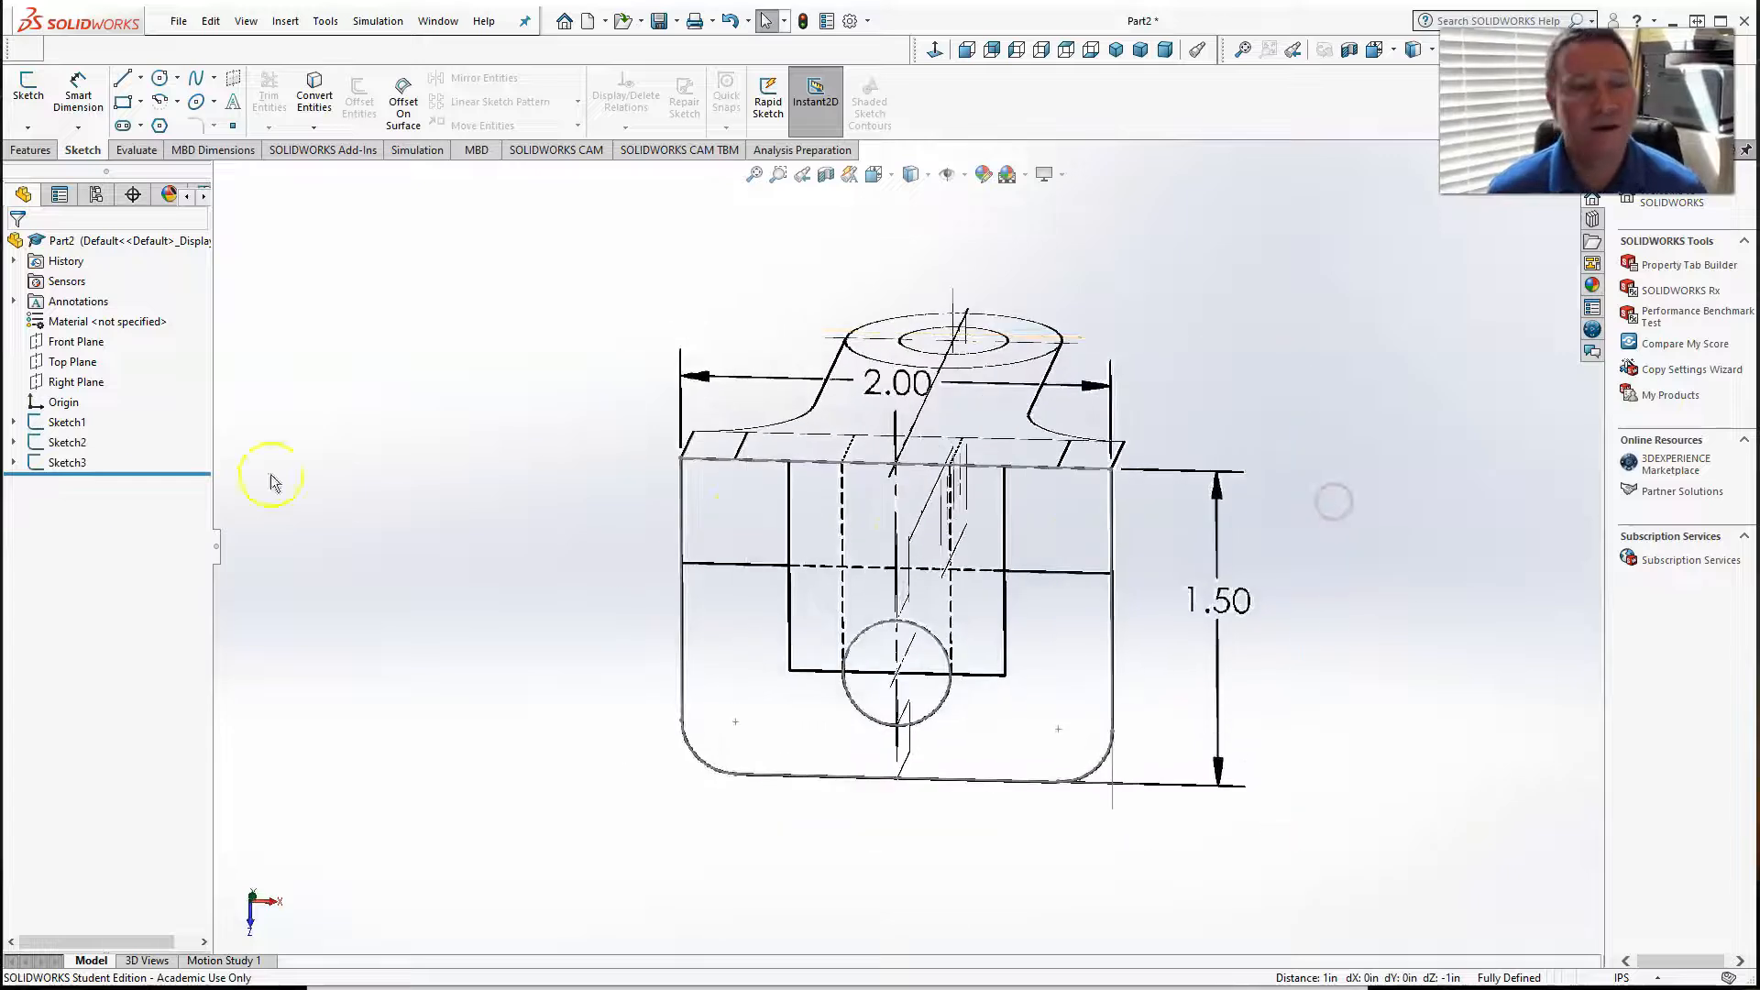
{"action": "left_click", "coordinate": [68, 421]}
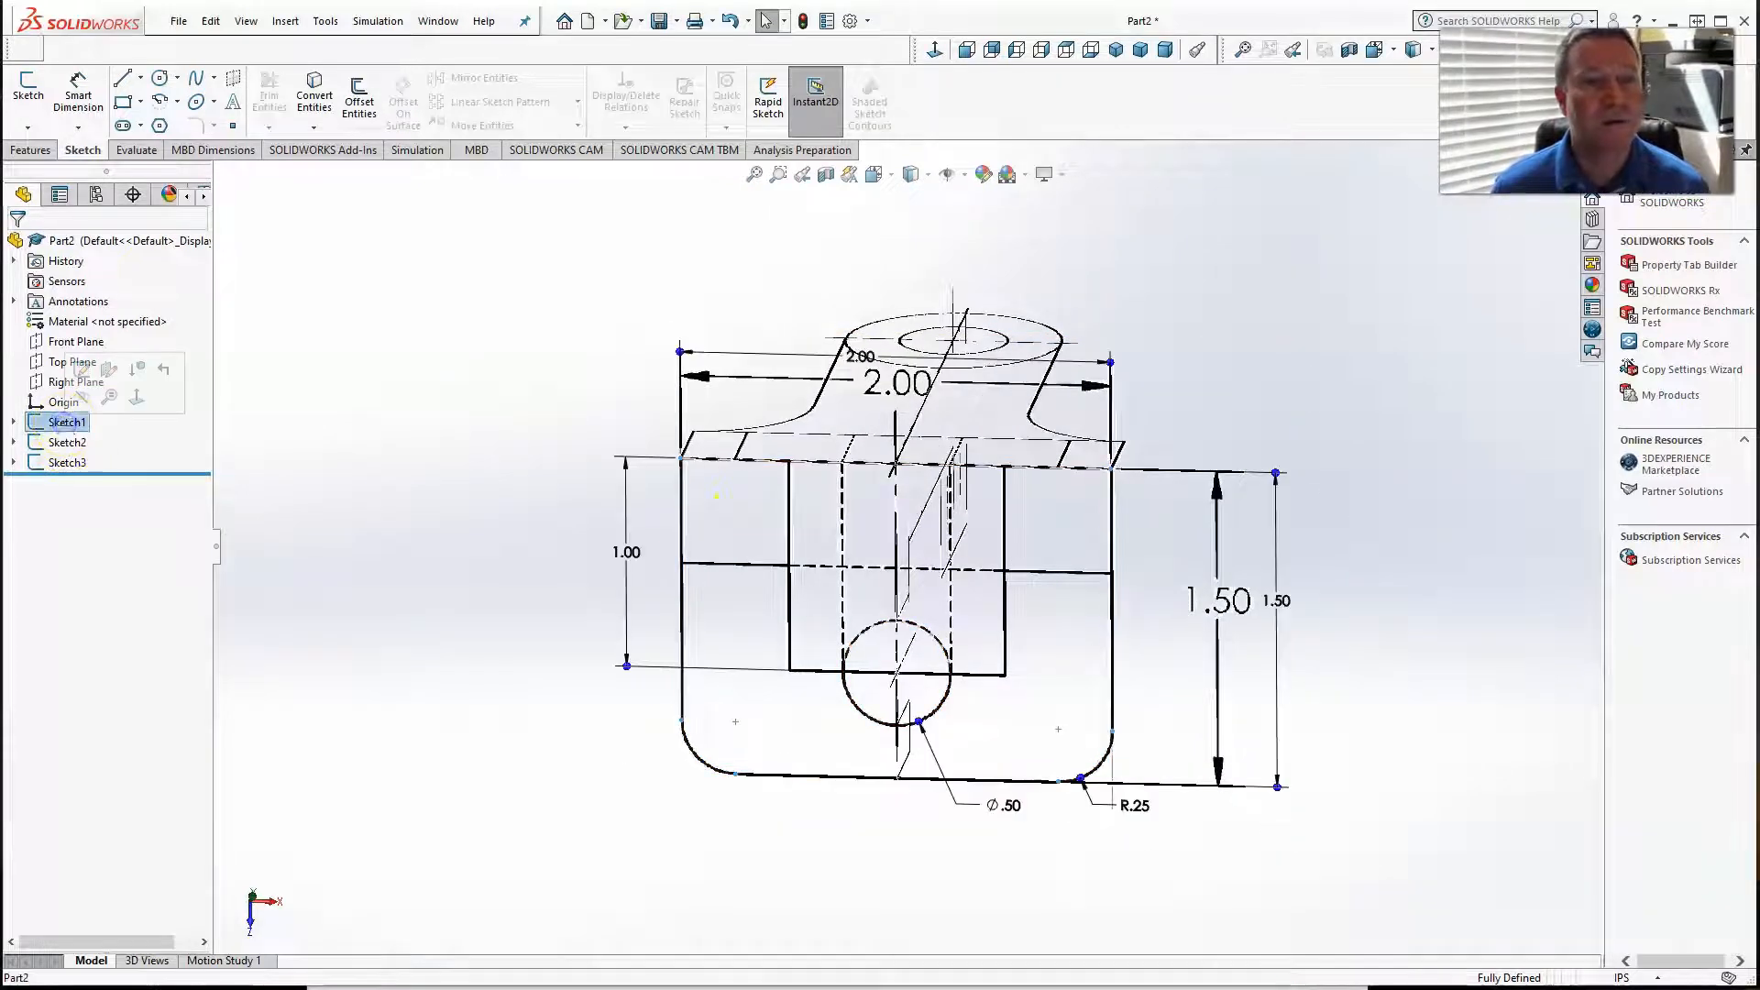
{"action": "left_click", "coordinate": [30, 149]}
{"action": "left_click", "coordinate": [36, 105]}
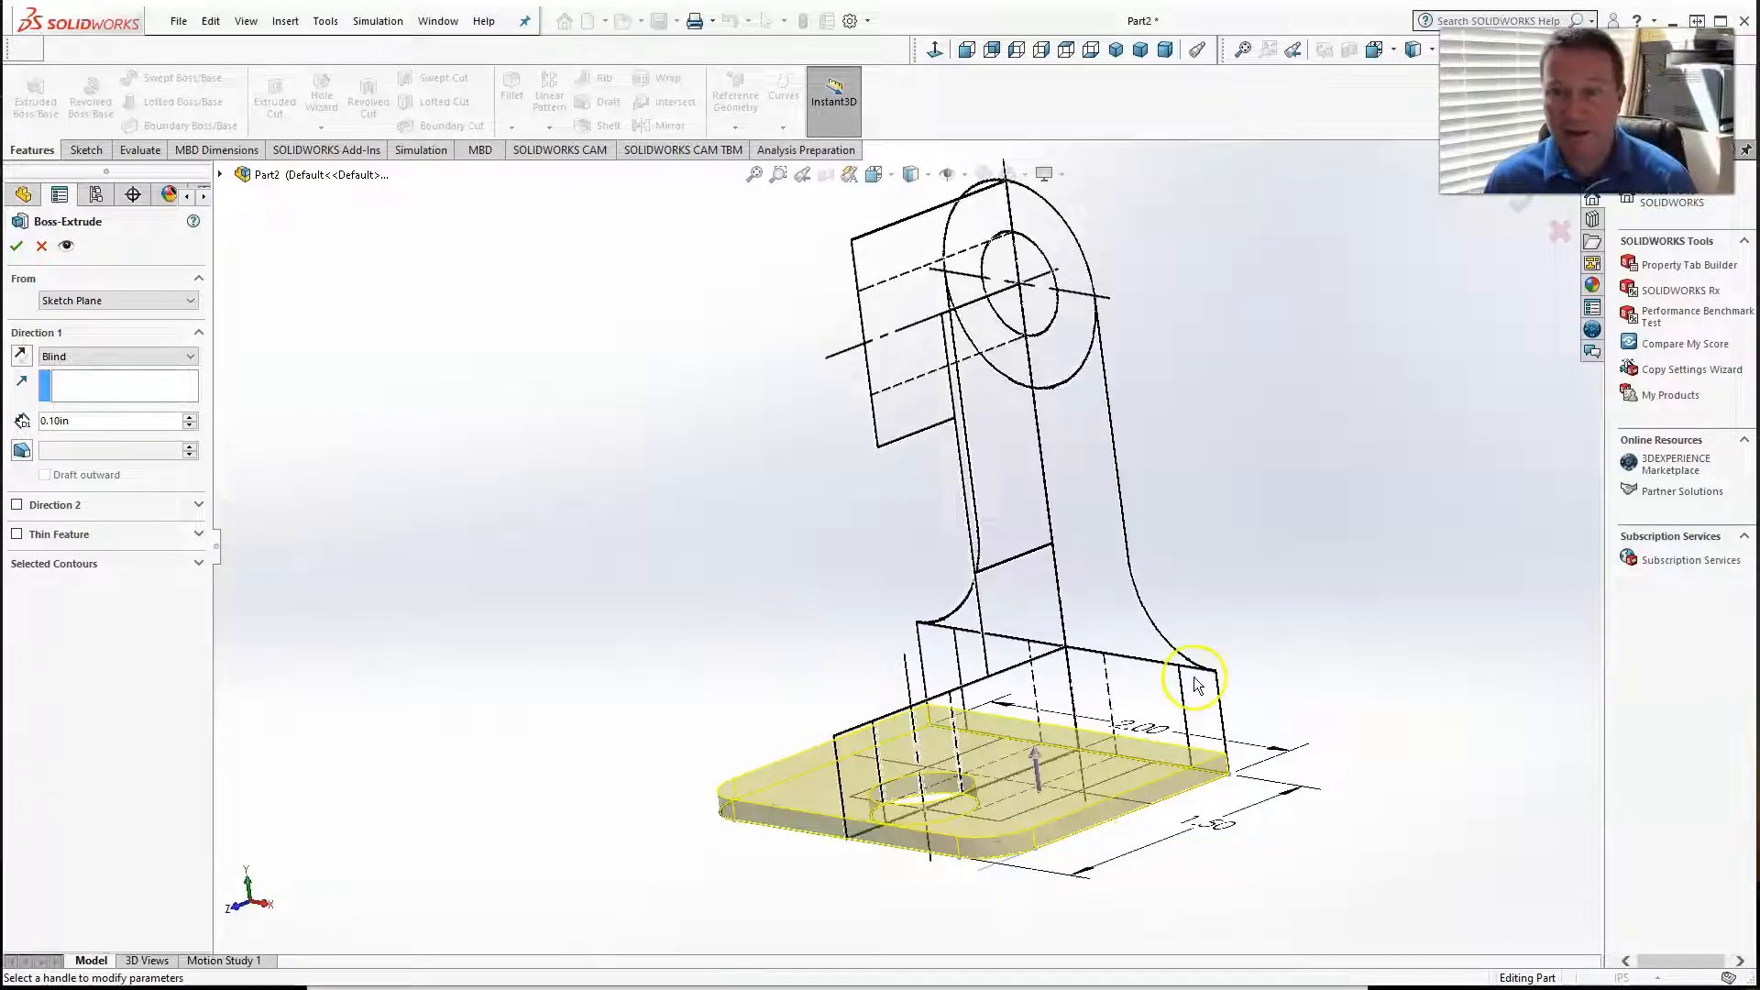
Step: Try to orient the view normal to the Front and Right planes to examine the extrusion preview against the sketch pictures
{"action": "middle_click_drag", "start_coordinate": [970, 778], "coordinate": [1070, 733]}
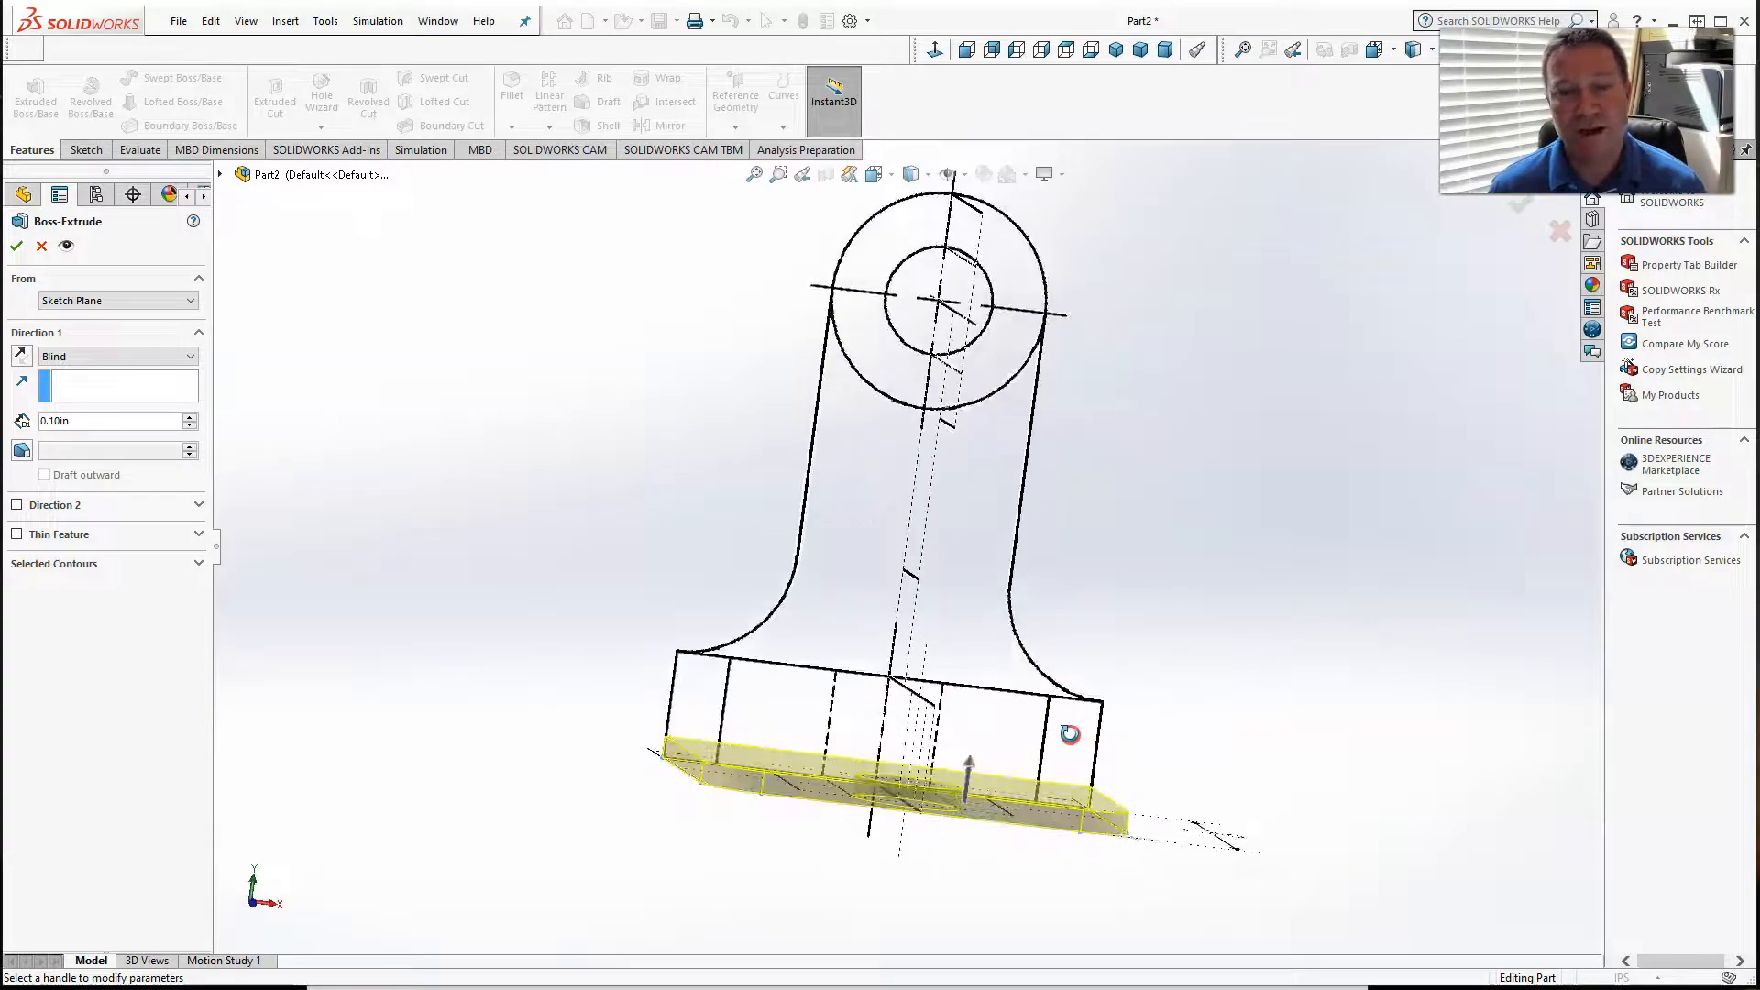
{"action": "left_click", "coordinate": [223, 175]}
{"action": "left_click", "coordinate": [293, 278]}
{"action": "left_click", "coordinate": [314, 244]}
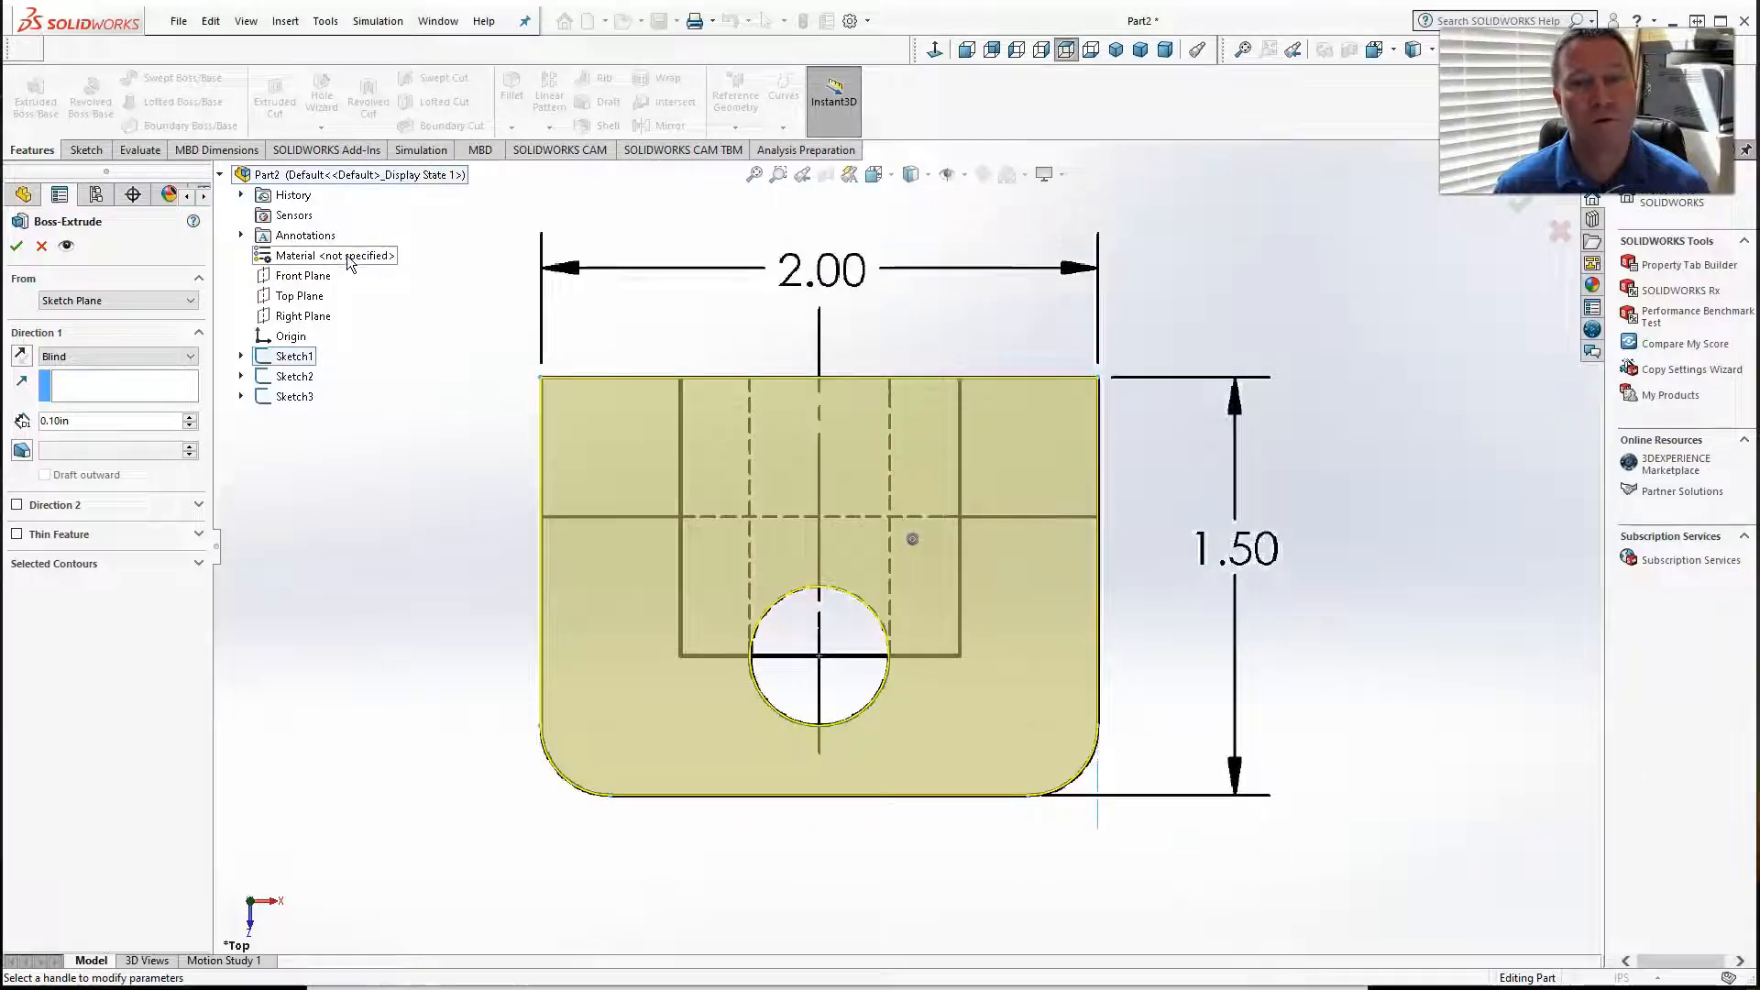
{"action": "left_click", "coordinate": [302, 303]}
{"action": "left_click", "coordinate": [306, 279]}
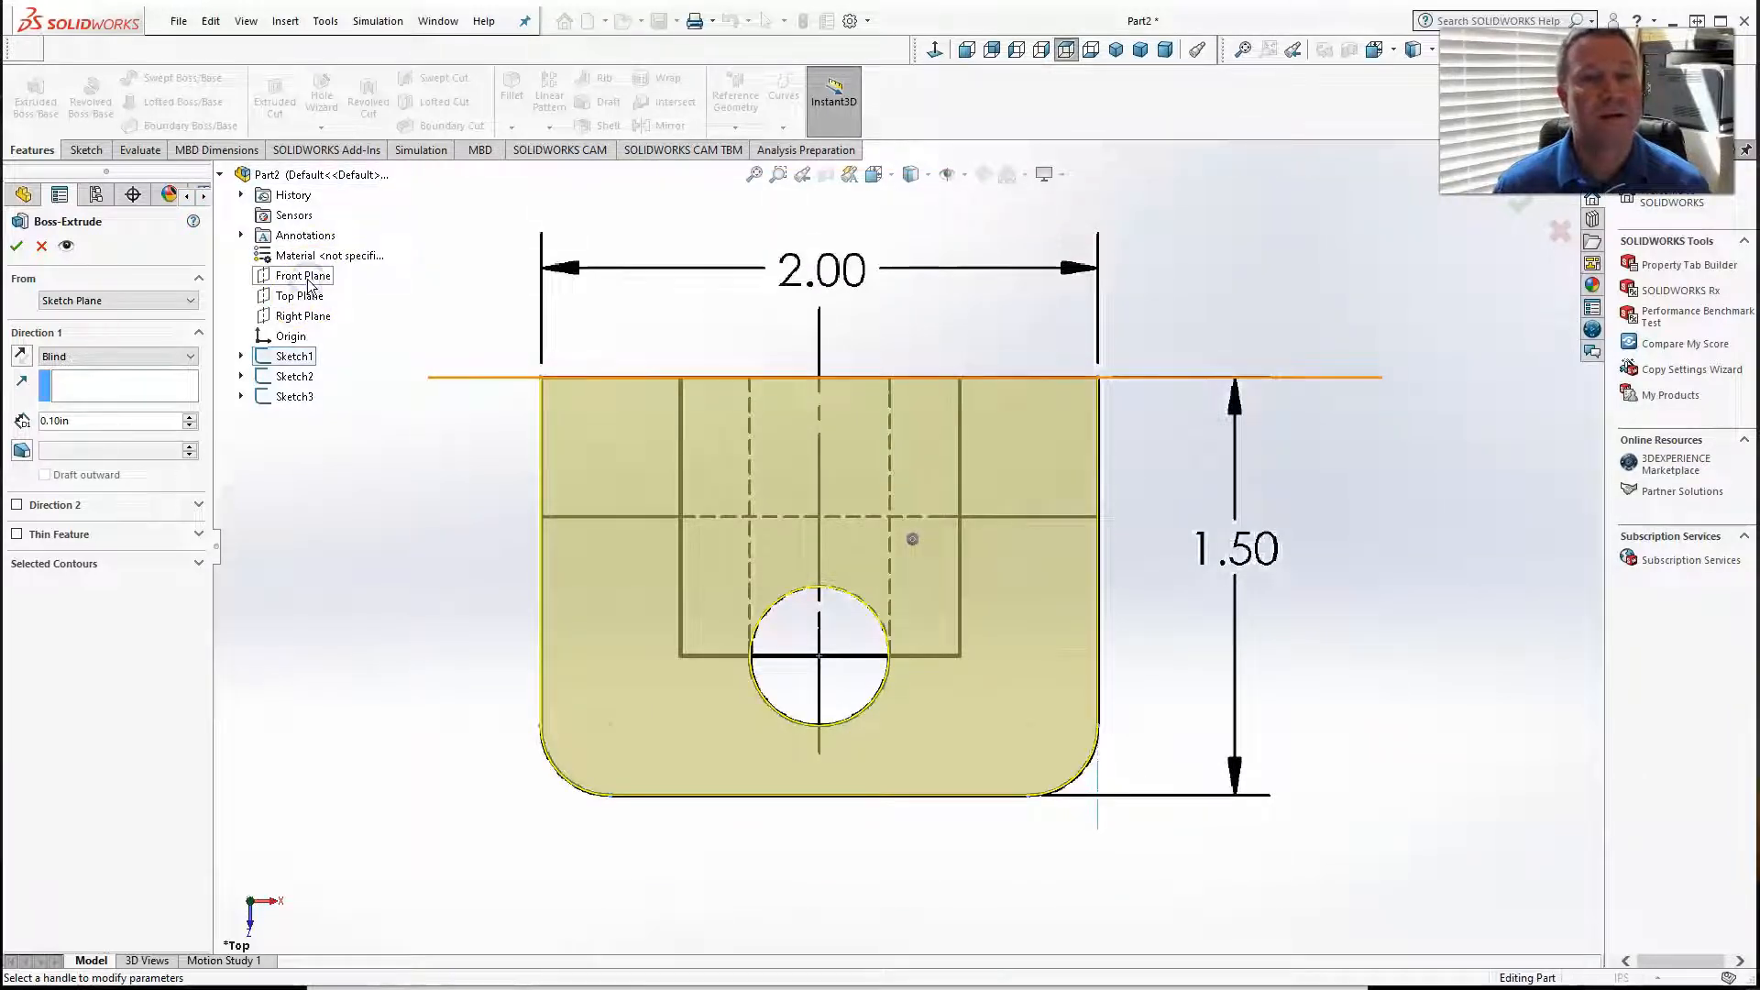
{"action": "left_click", "coordinate": [369, 318]}
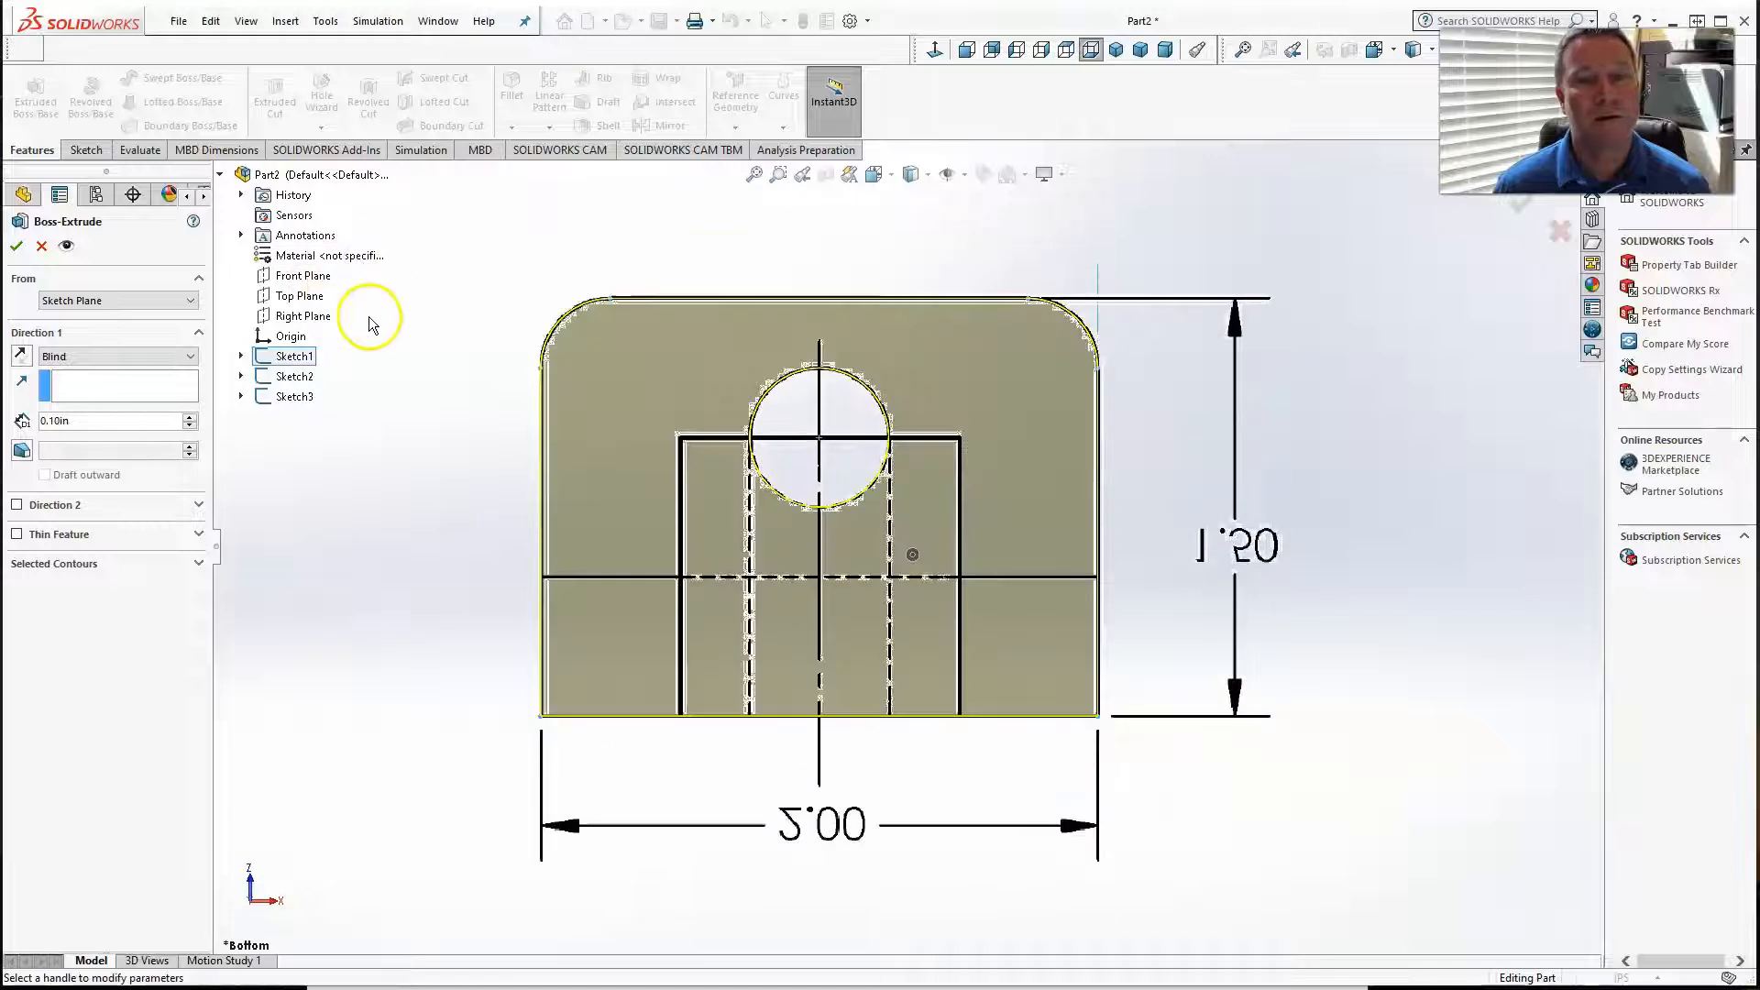
{"action": "scroll", "coordinate": [438, 361], "scroll_direction": "down", "scroll_amount": 1}
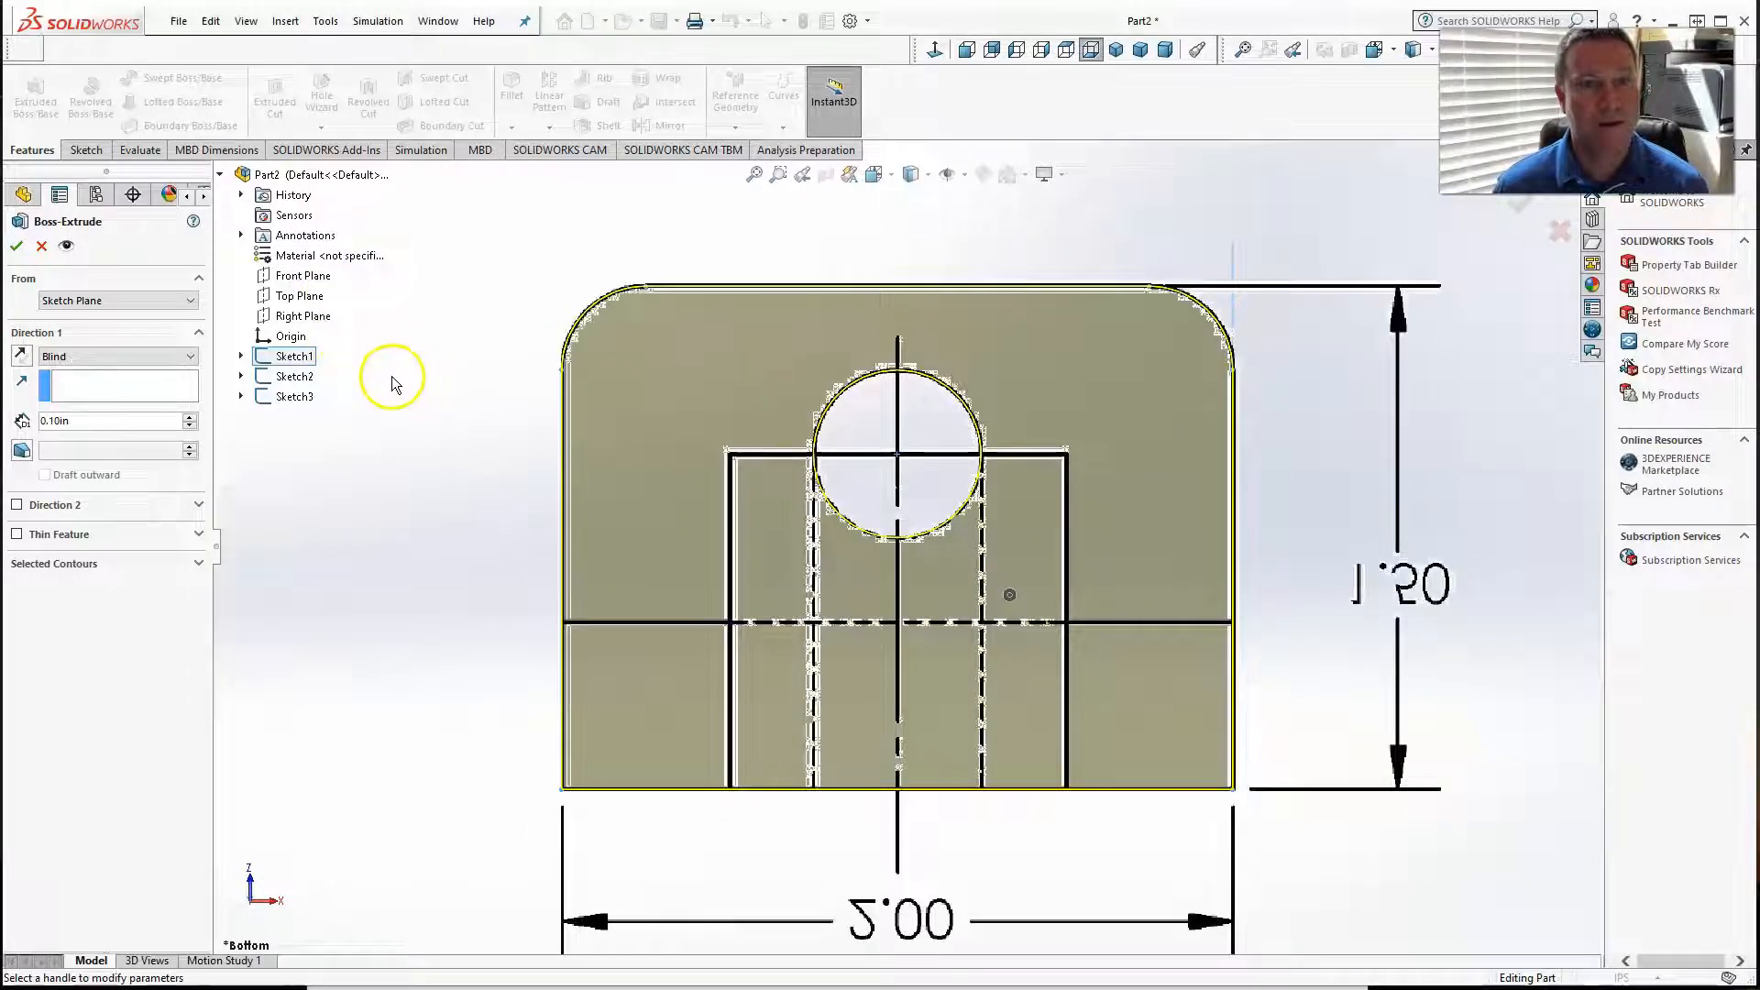
{"action": "left_click", "coordinate": [303, 318]}
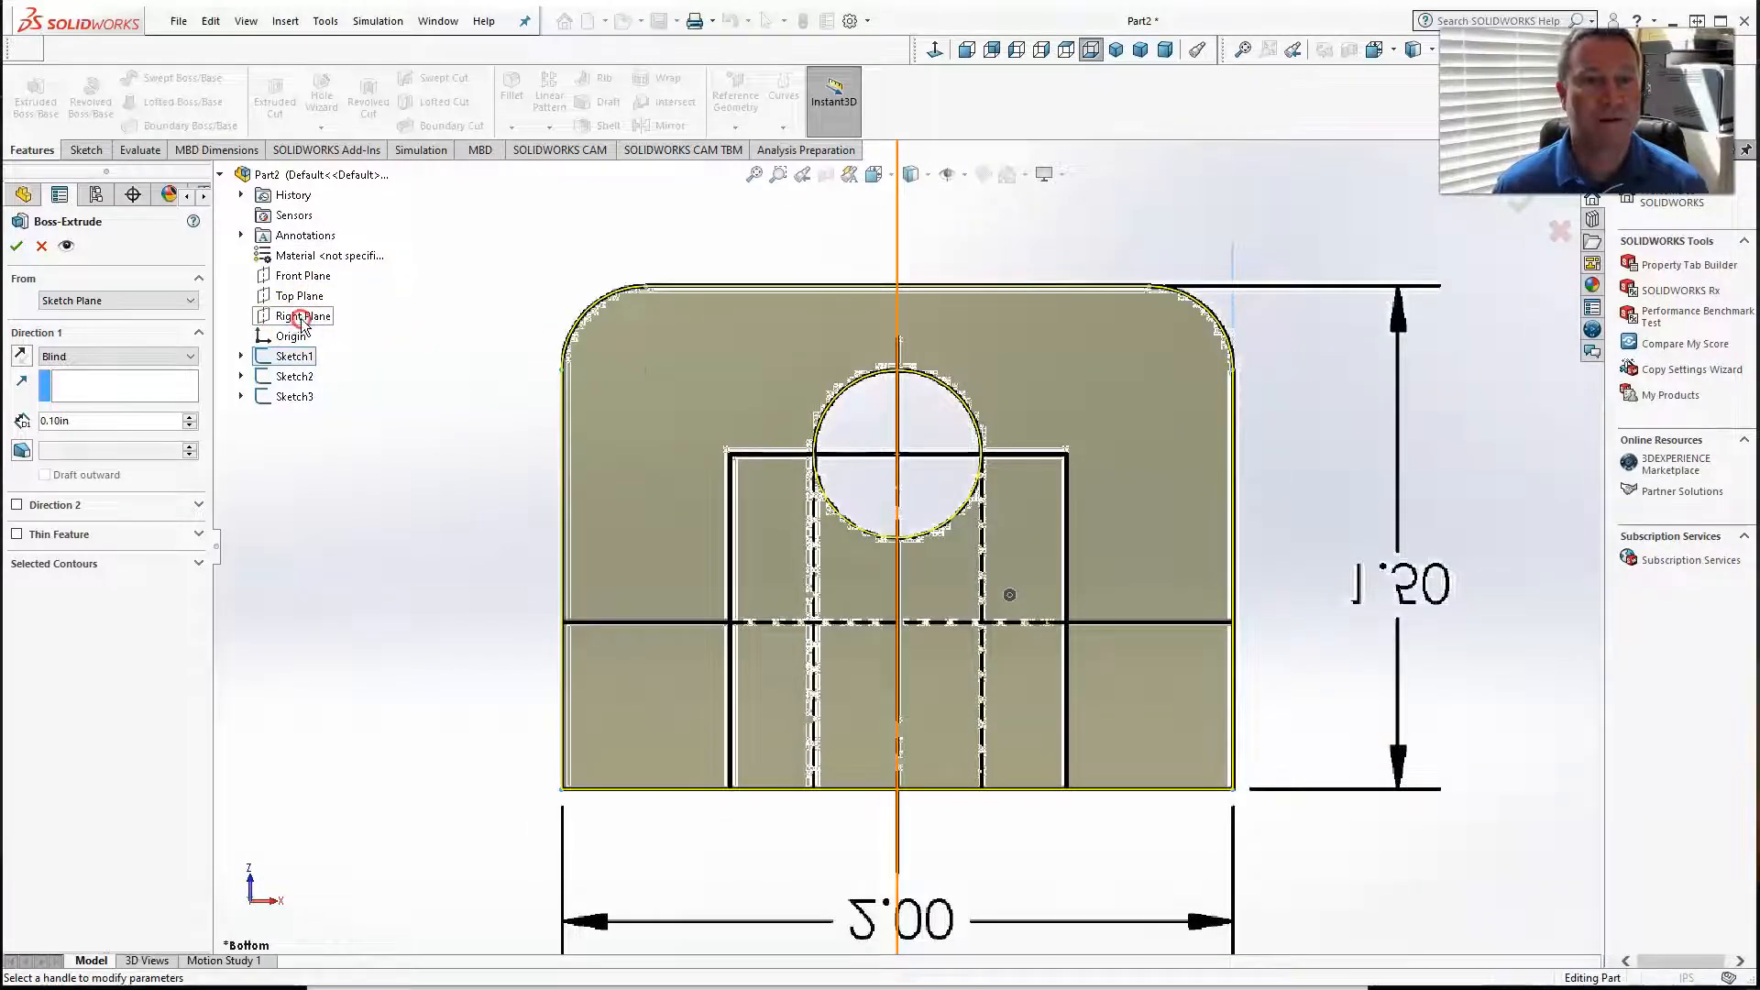
{"action": "left_click", "coordinate": [355, 295]}
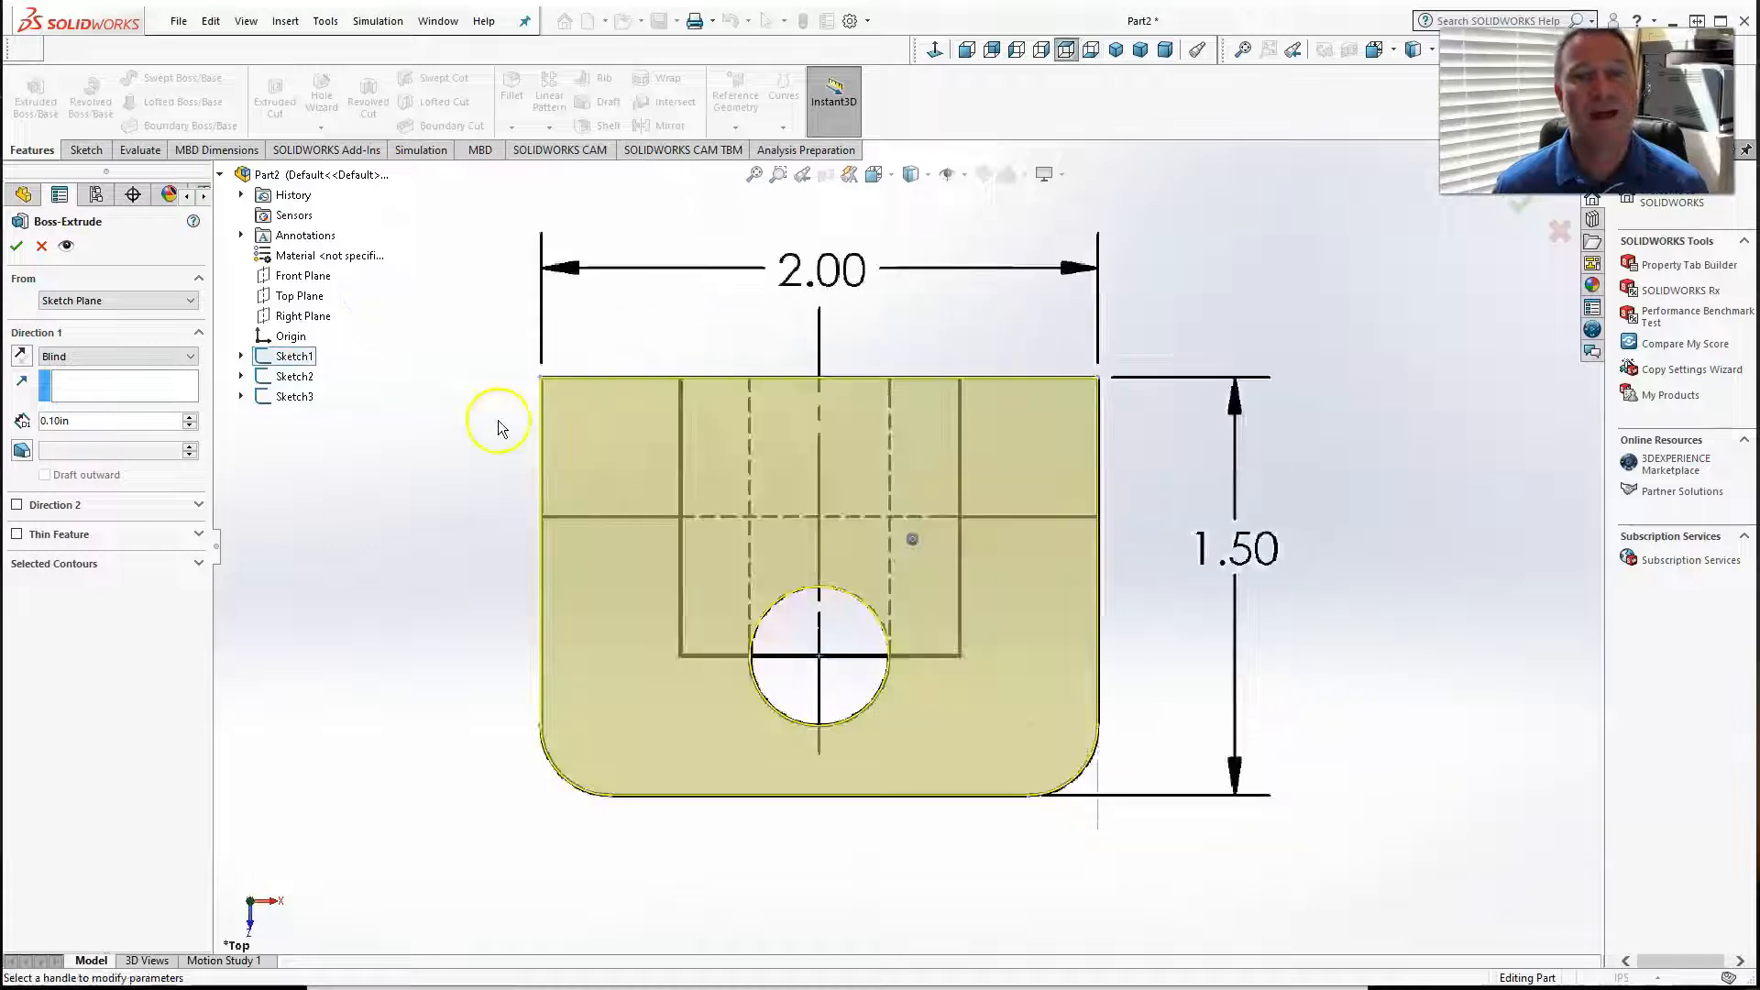
{"action": "mouse_move", "coordinate": [574, 582]}
{"action": "middle_mouse_down"}
{"action": "mouse_move", "coordinate": [753, 606]}
{"action": "mouse_move", "coordinate": [794, 583]}
{"action": "mouse_move", "coordinate": [786, 562]}
{"action": "mouse_move", "coordinate": [703, 587]}
{"action": "mouse_move", "coordinate": [871, 562]}
{"action": "mouse_move", "coordinate": [727, 581]}
{"action": "mouse_move", "coordinate": [724, 607]}
{"action": "mouse_move", "coordinate": [697, 548]}
{"action": "mouse_move", "coordinate": [526, 522]}
{"action": "mouse_move", "coordinate": [553, 543]}
{"action": "middle_mouse_up"}
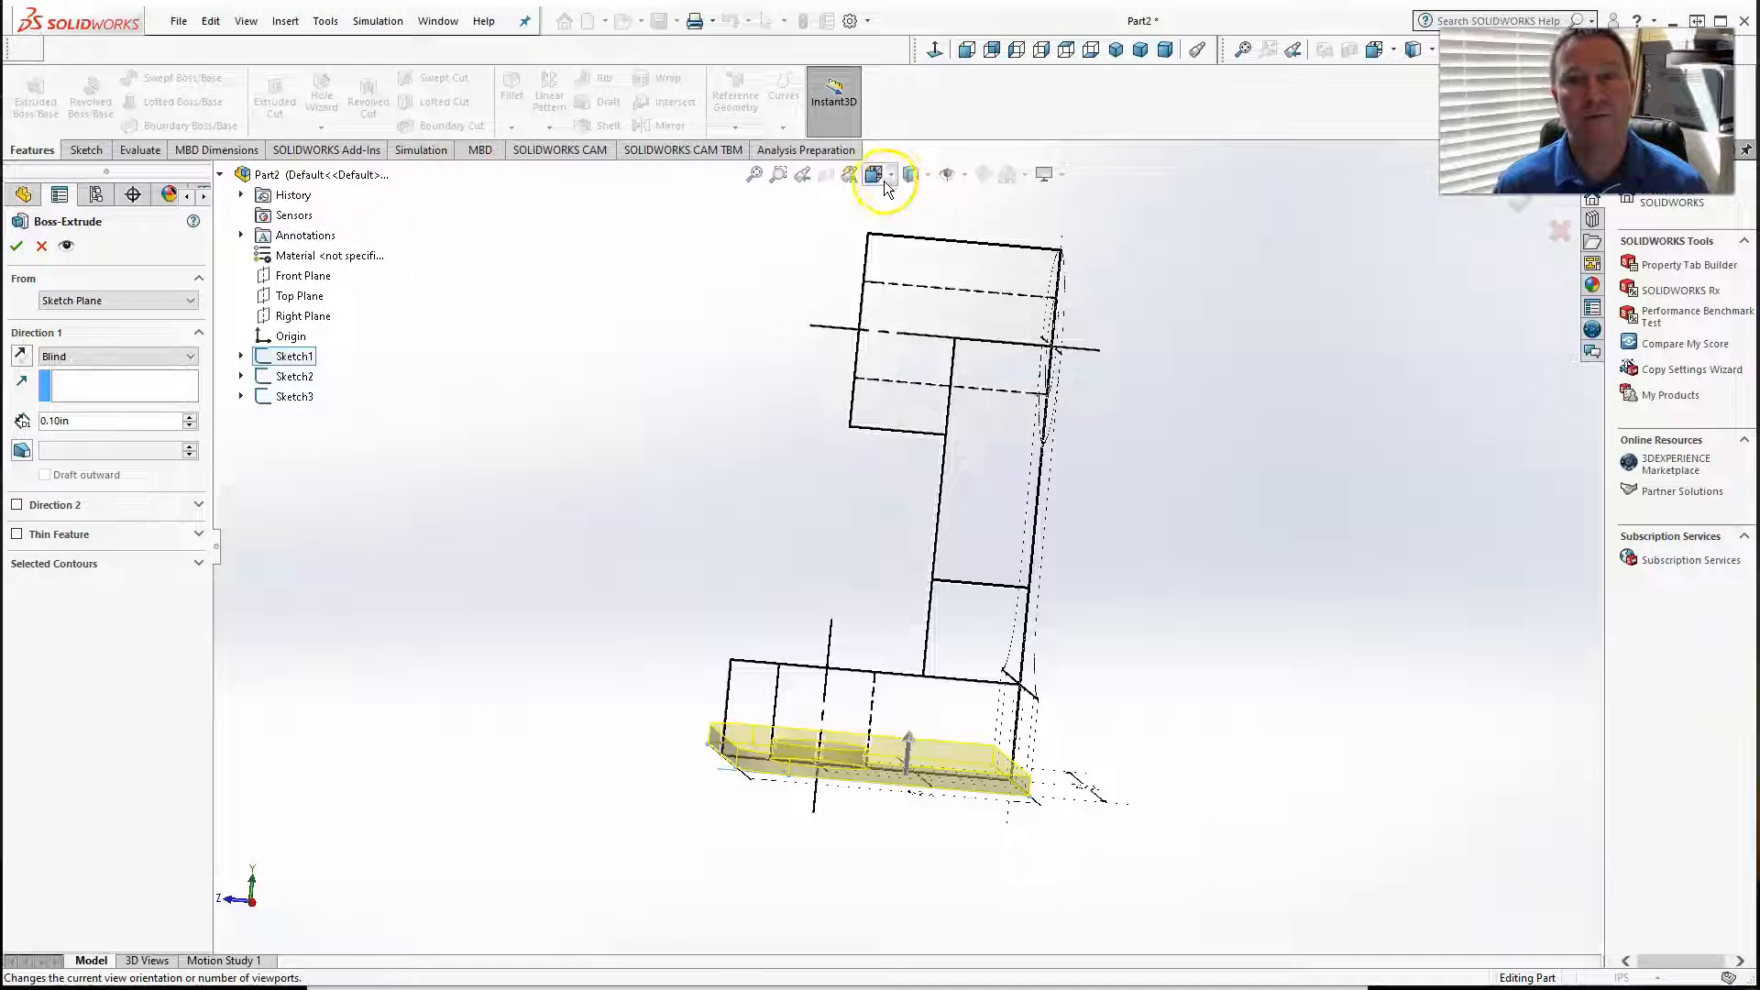
Step: In the front view, set the base's extrusion depth to 0.50 in, matching the top of the pictured base
{"action": "key", "text": "ctrl+4"}
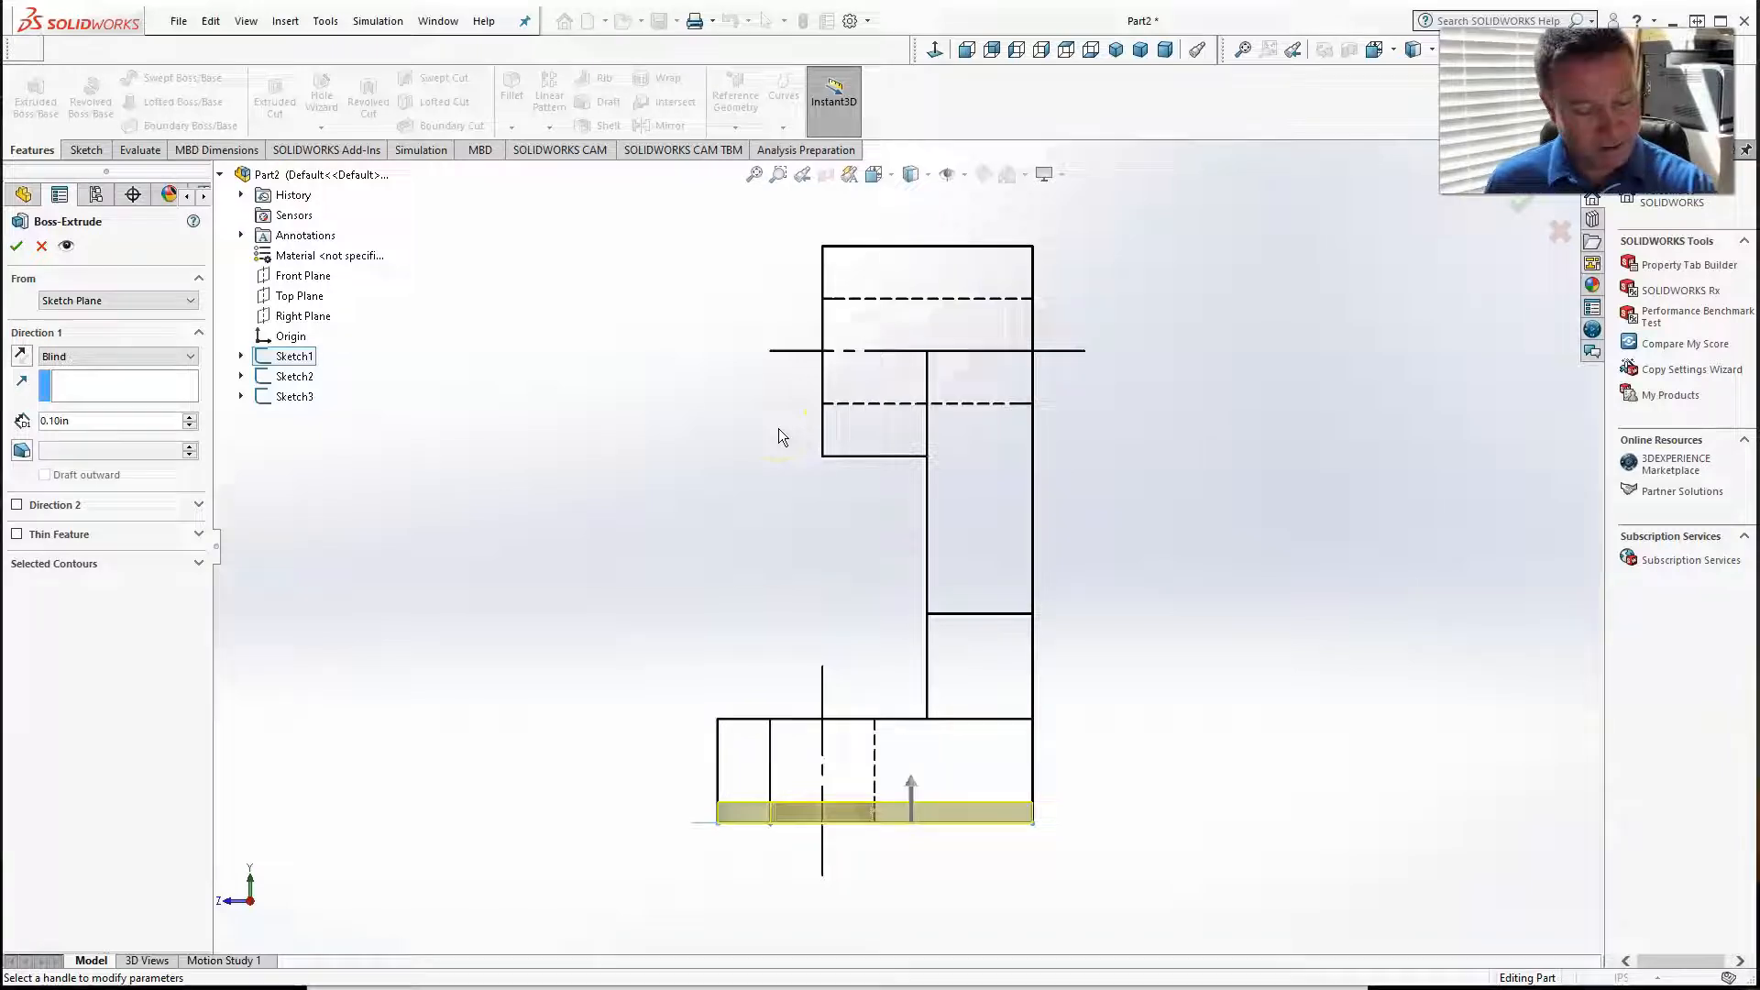
{"action": "key", "text": "ctrl+1"}
{"action": "scroll", "coordinate": [900, 839], "scroll_direction": "down", "scroll_amount": 2}
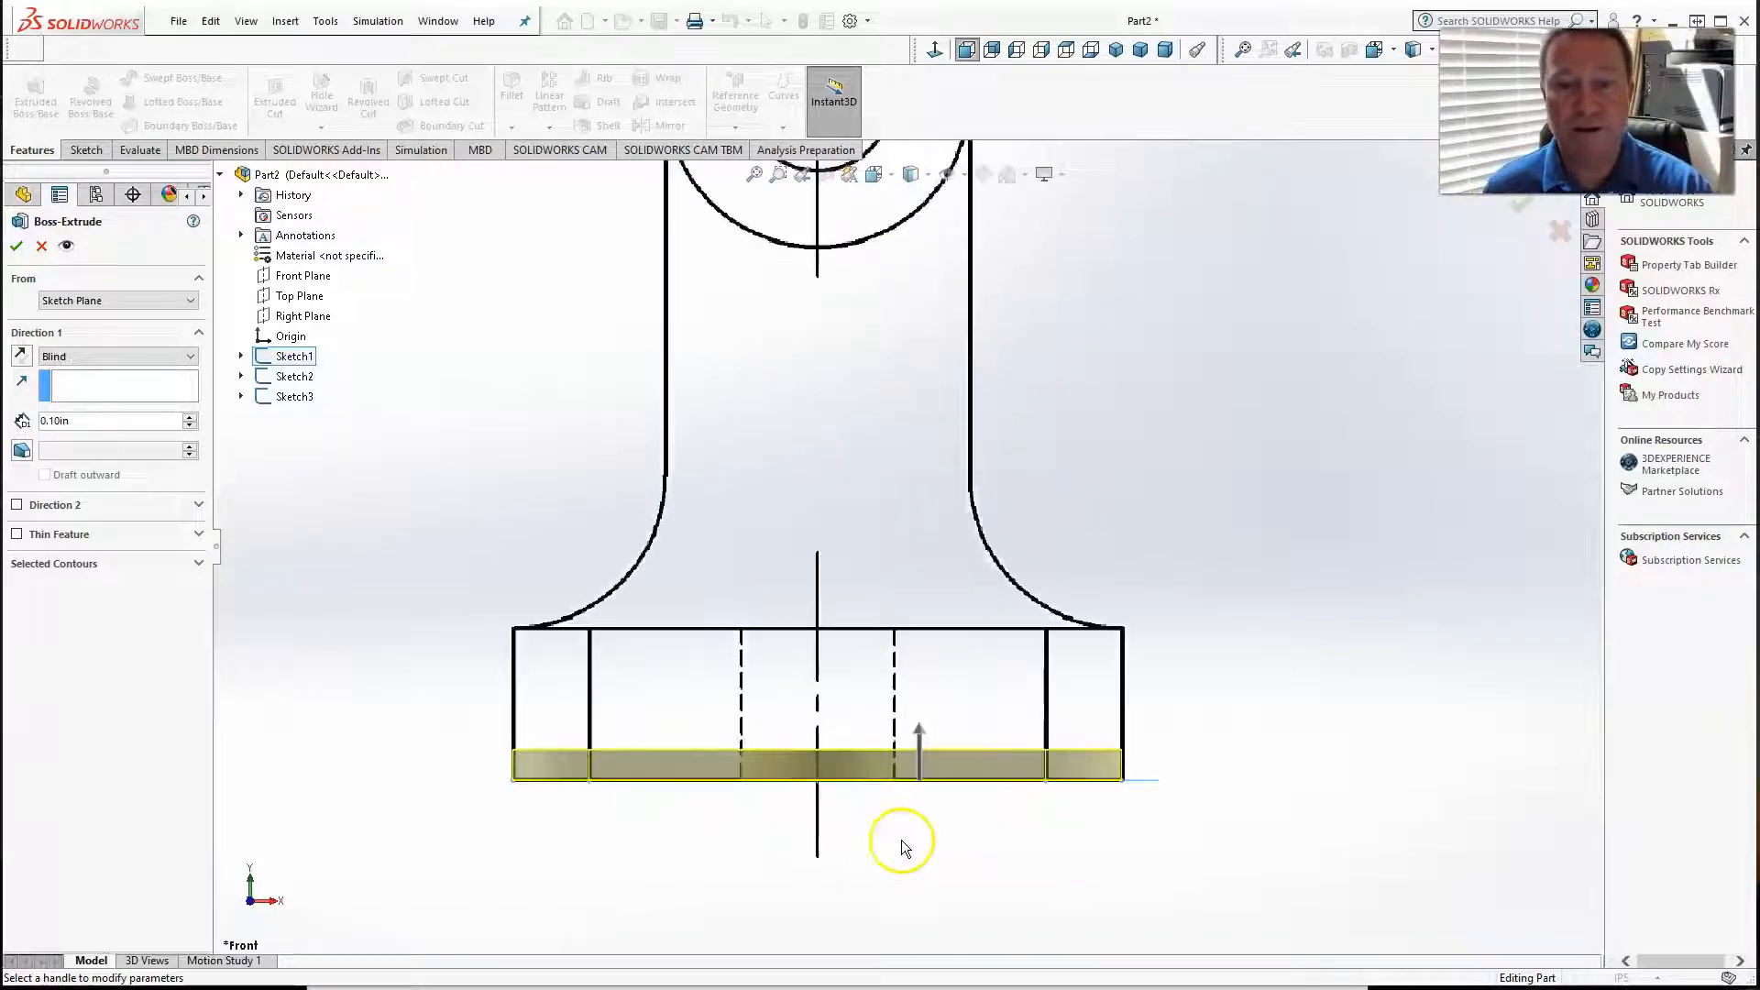
{"action": "scroll", "coordinate": [935, 679], "scroll_direction": "down", "scroll_amount": 2}
{"action": "scroll", "coordinate": [830, 683], "scroll_direction": "up", "scroll_amount": 1}
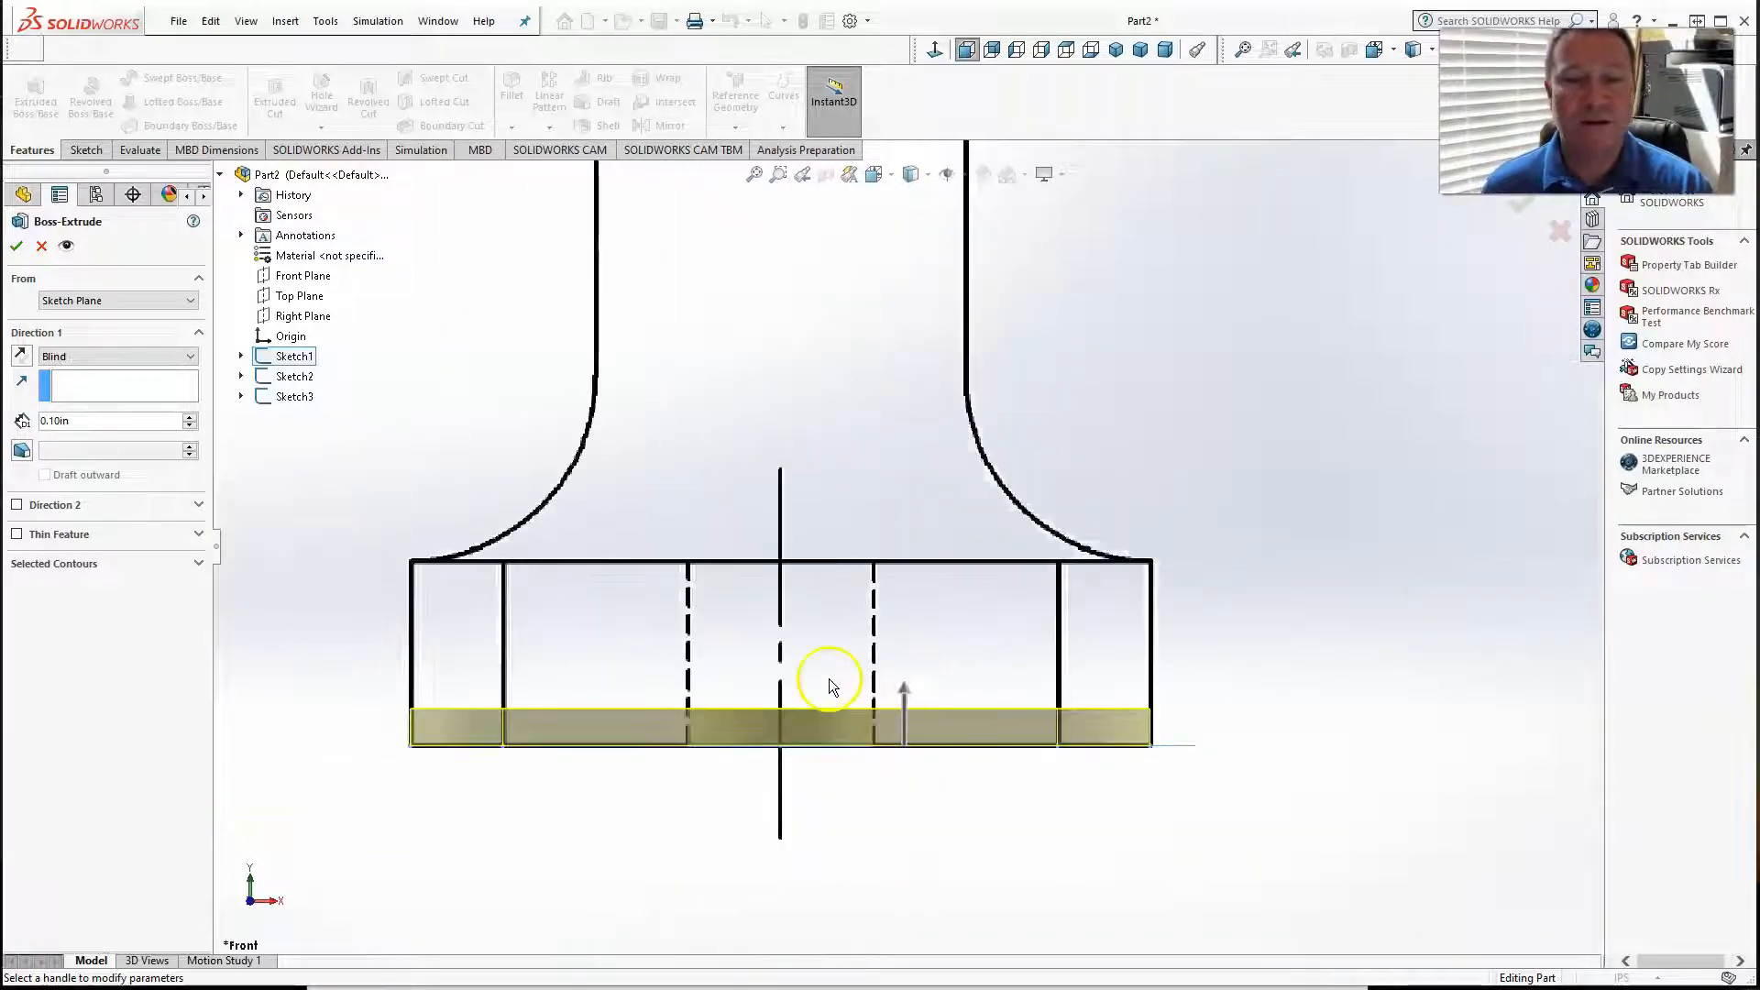
{"action": "left_click_drag", "start_coordinate": [903, 706], "coordinate": [912, 562]}
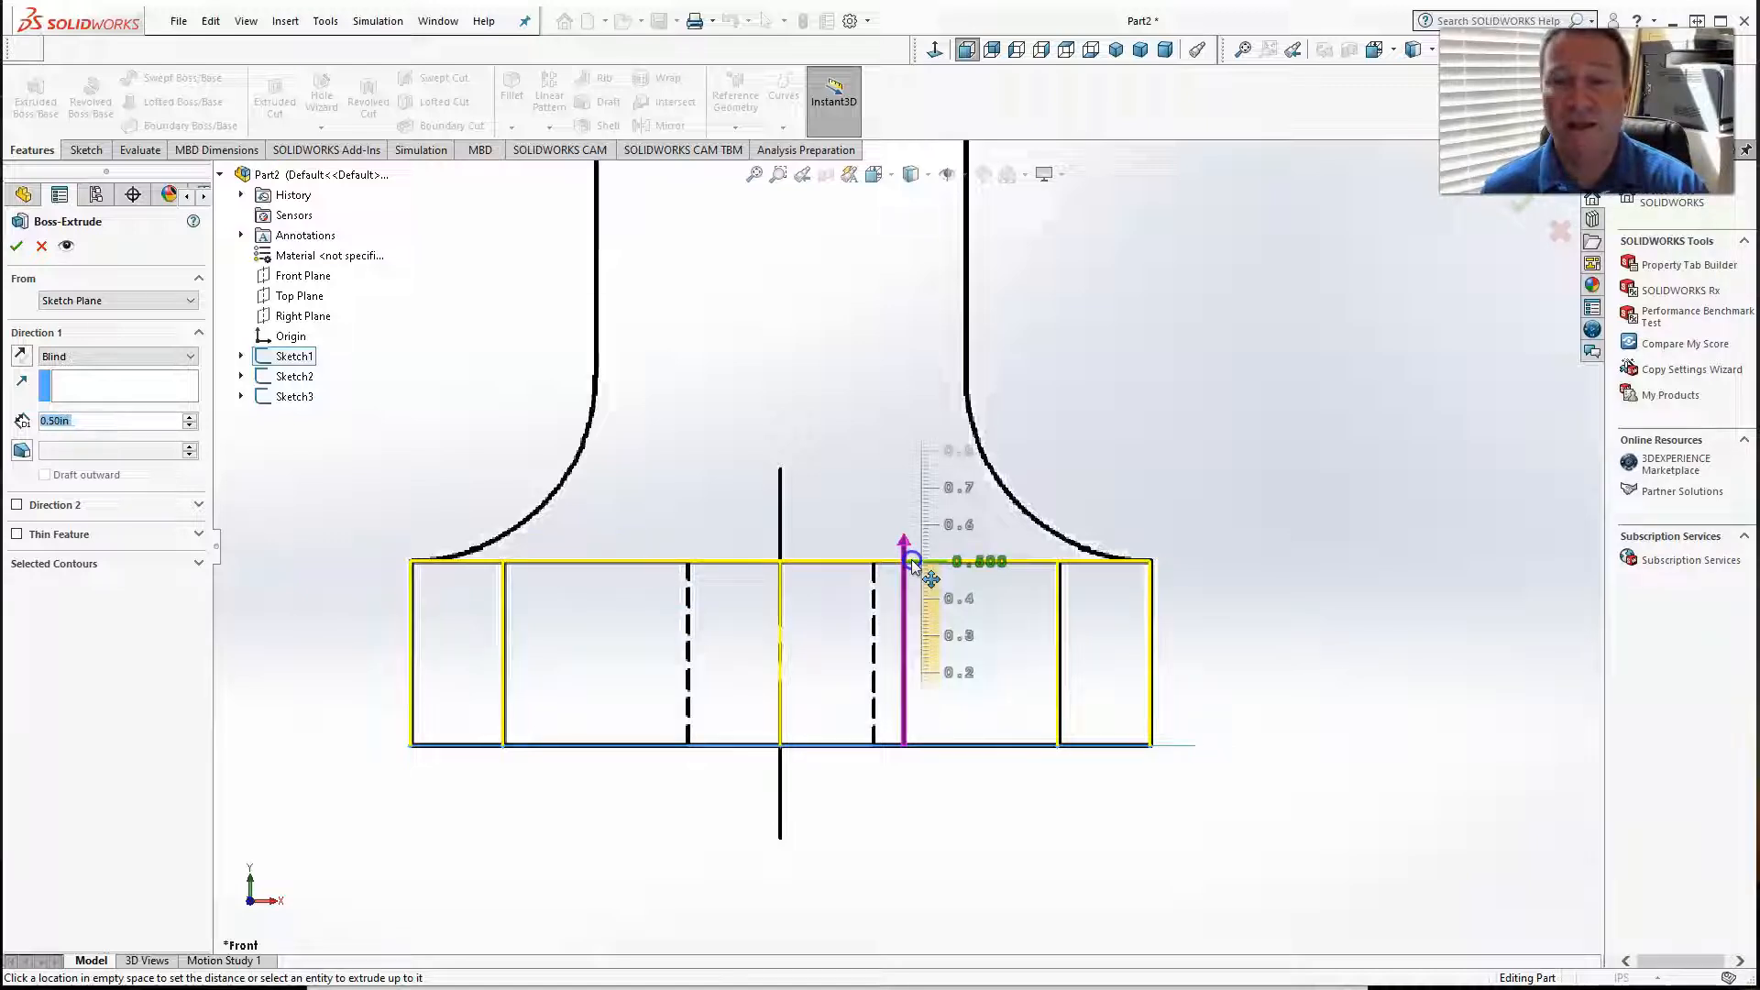
{"action": "left_click_drag", "start_coordinate": [912, 563], "coordinate": [912, 563]}
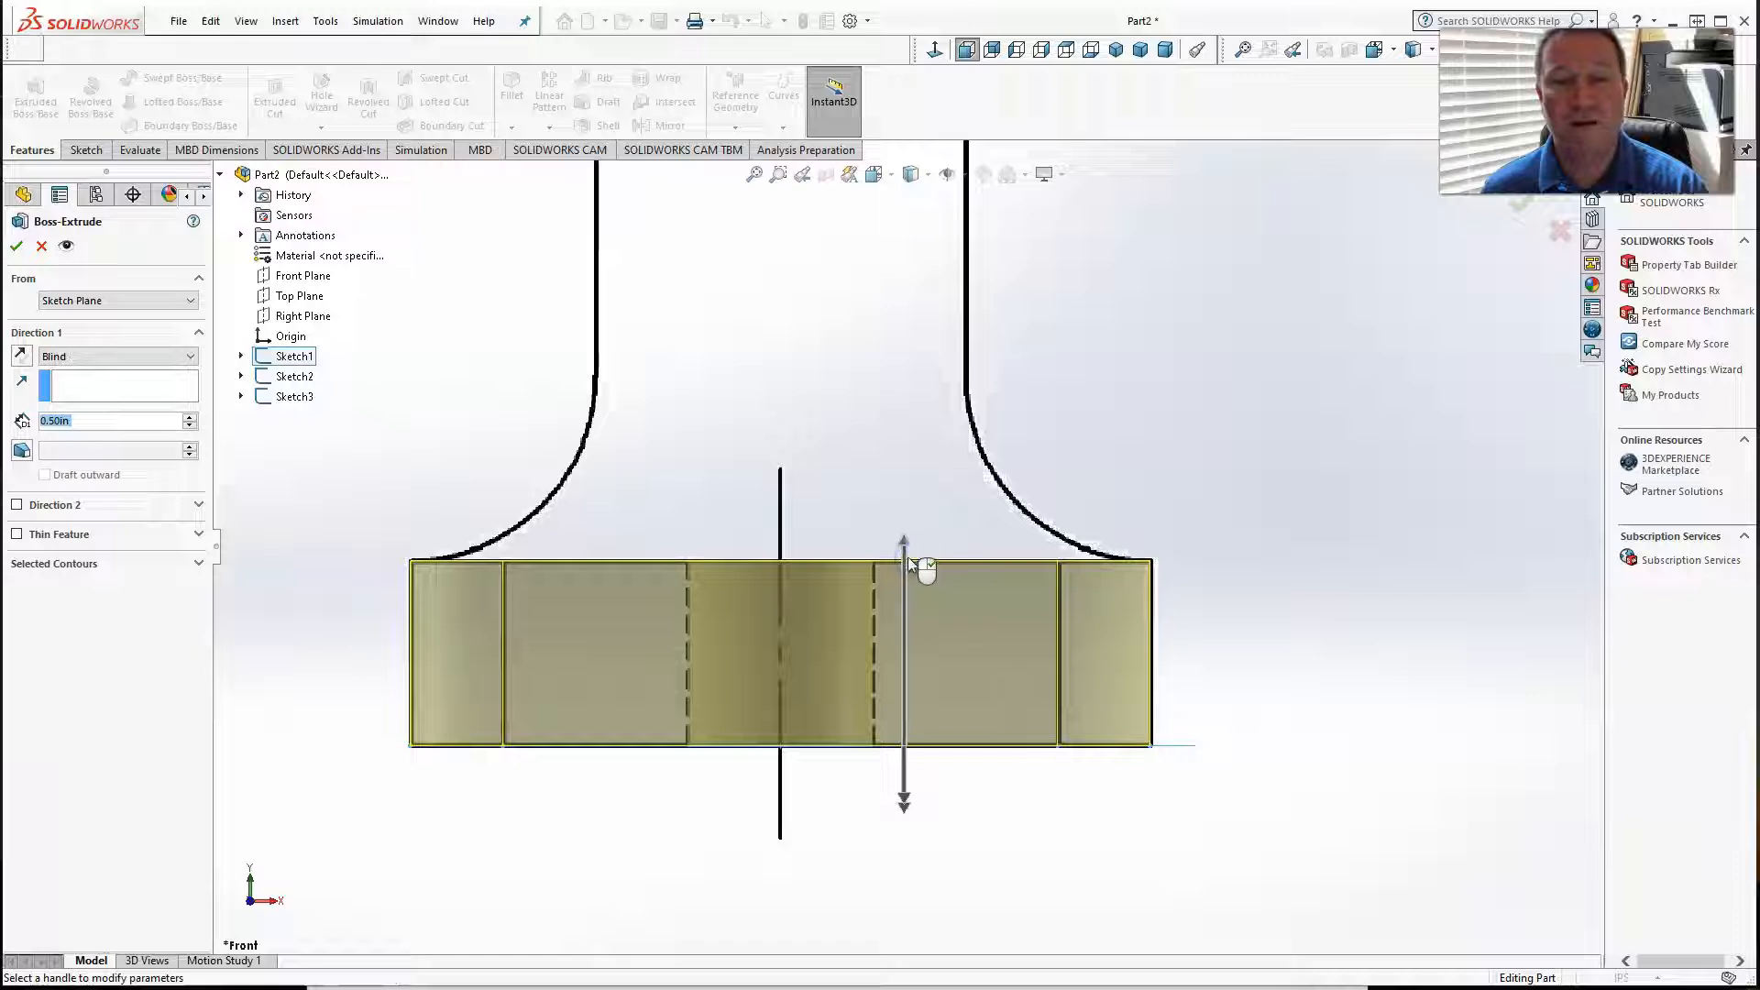
Step: In the right view, examine closely how the extrusion preview's top edge lines up with the base and upright in the sketch picture
{"action": "left_click", "coordinate": [67, 395]}
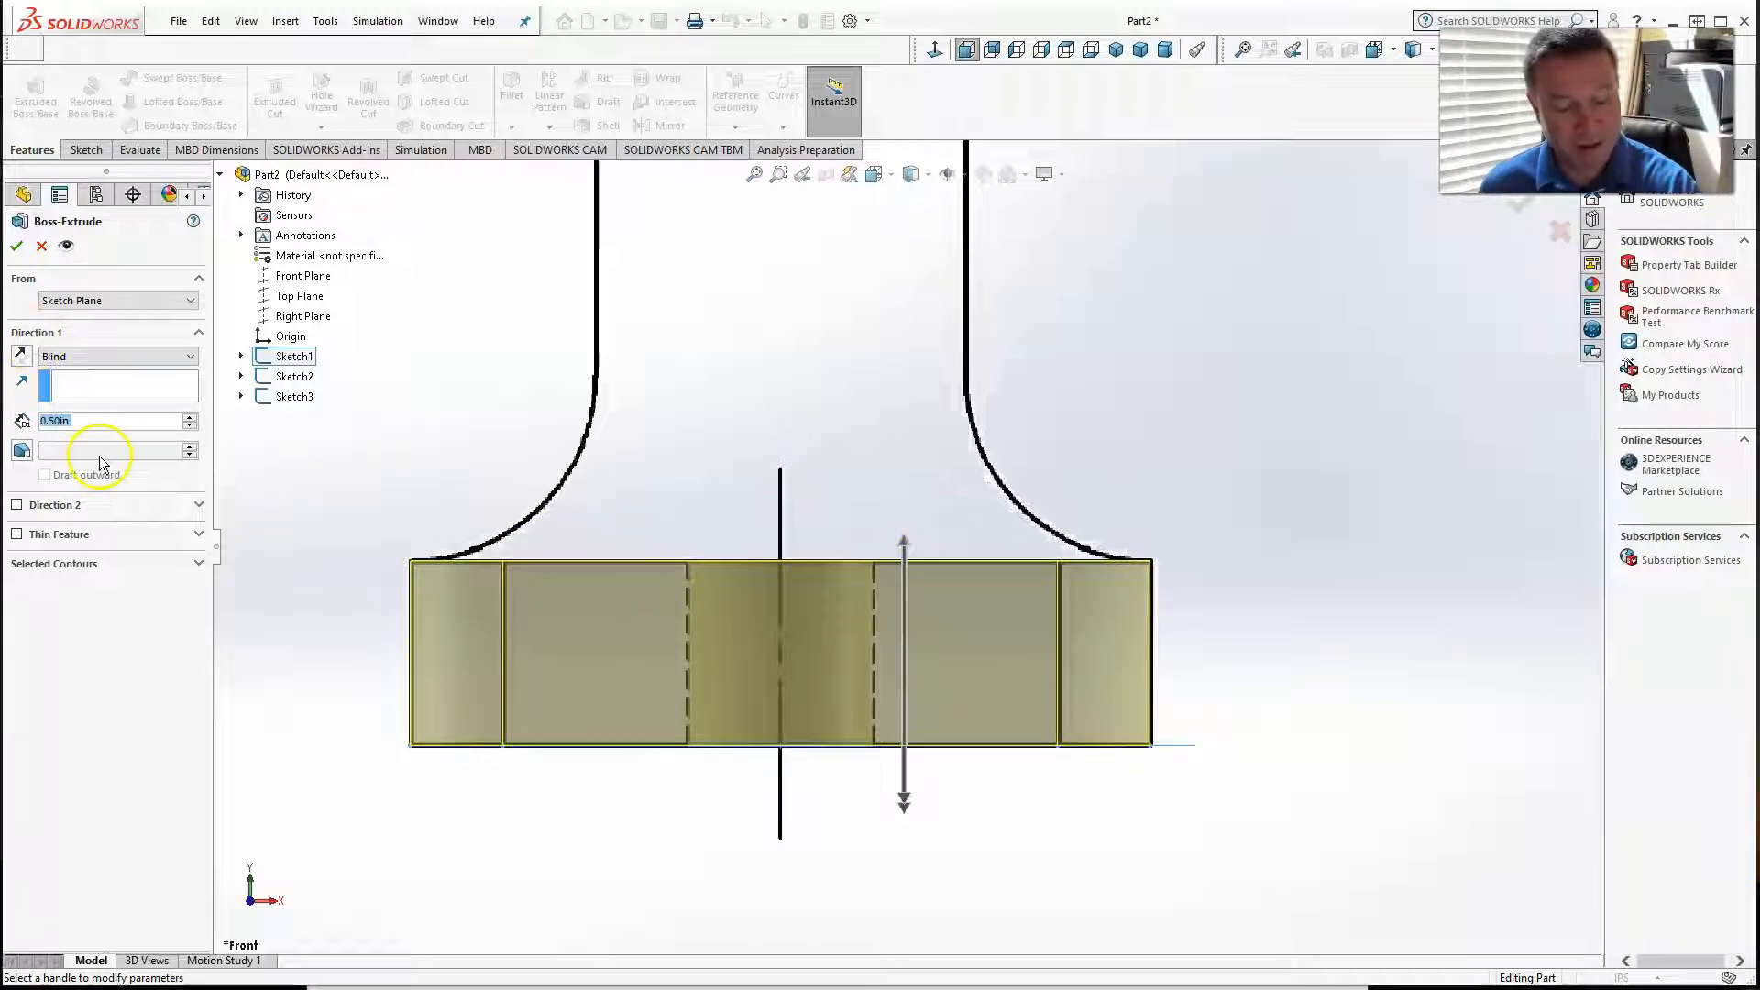
{"action": "key", "text": "ctrl+4"}
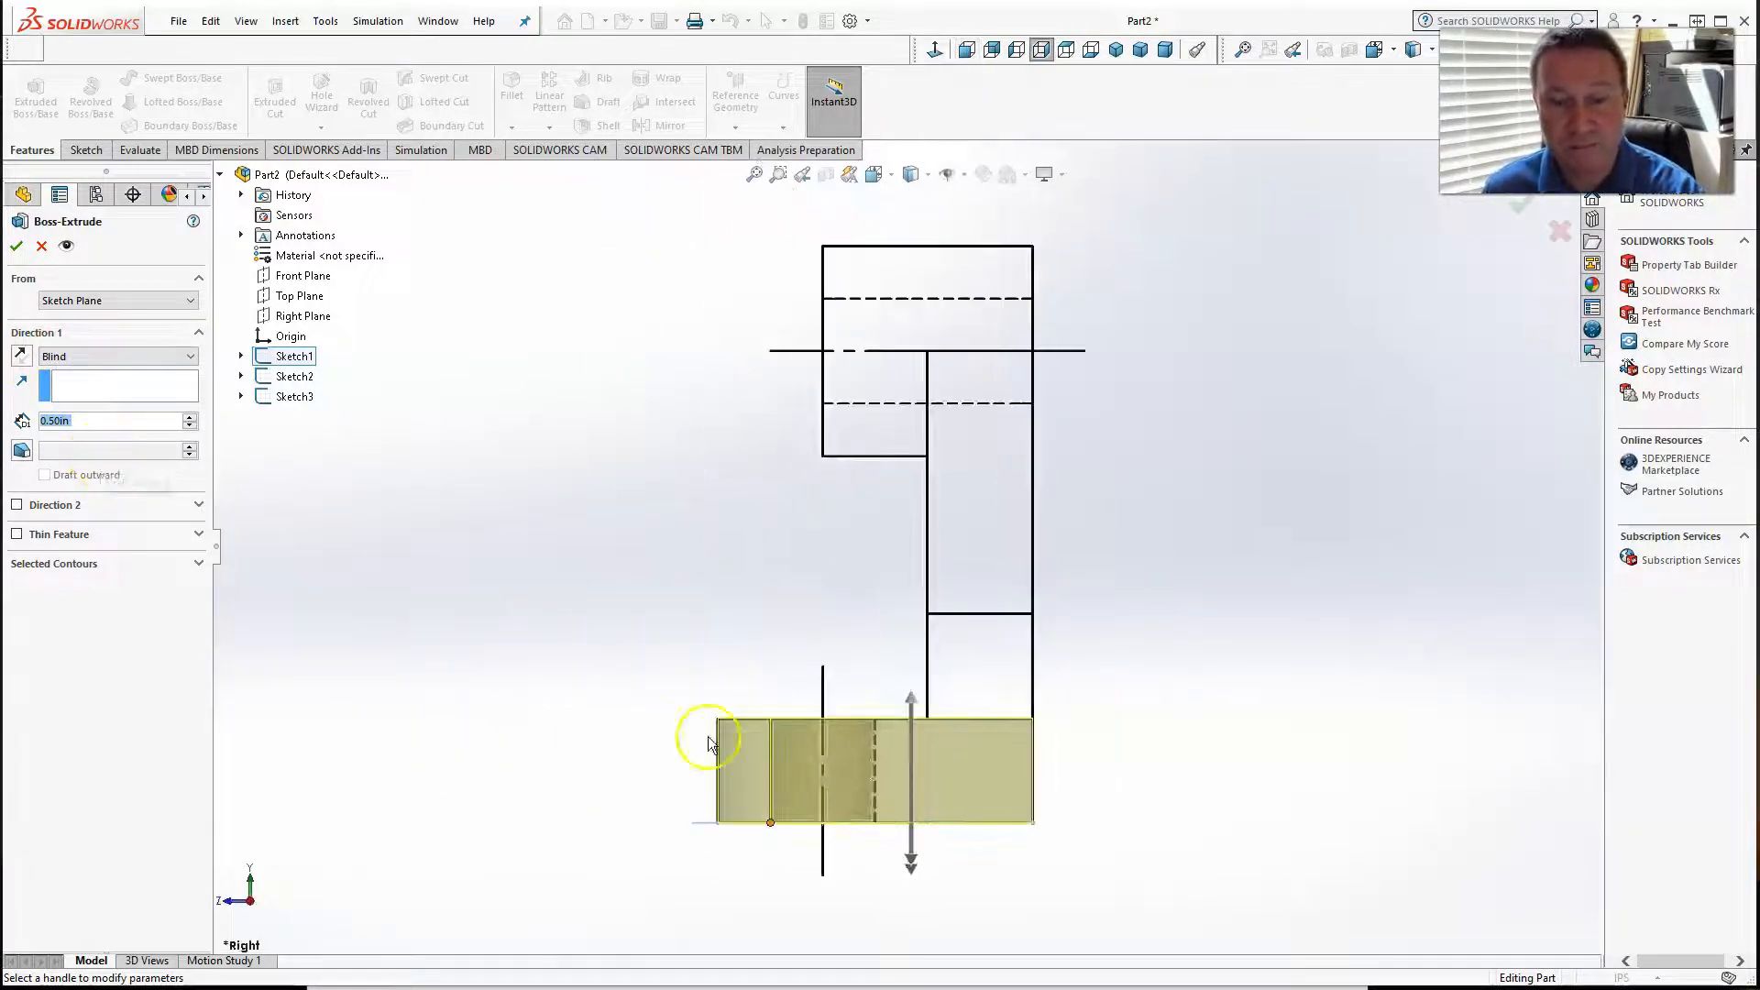
{"action": "scroll", "coordinate": [907, 696], "scroll_direction": "down", "scroll_amount": 8}
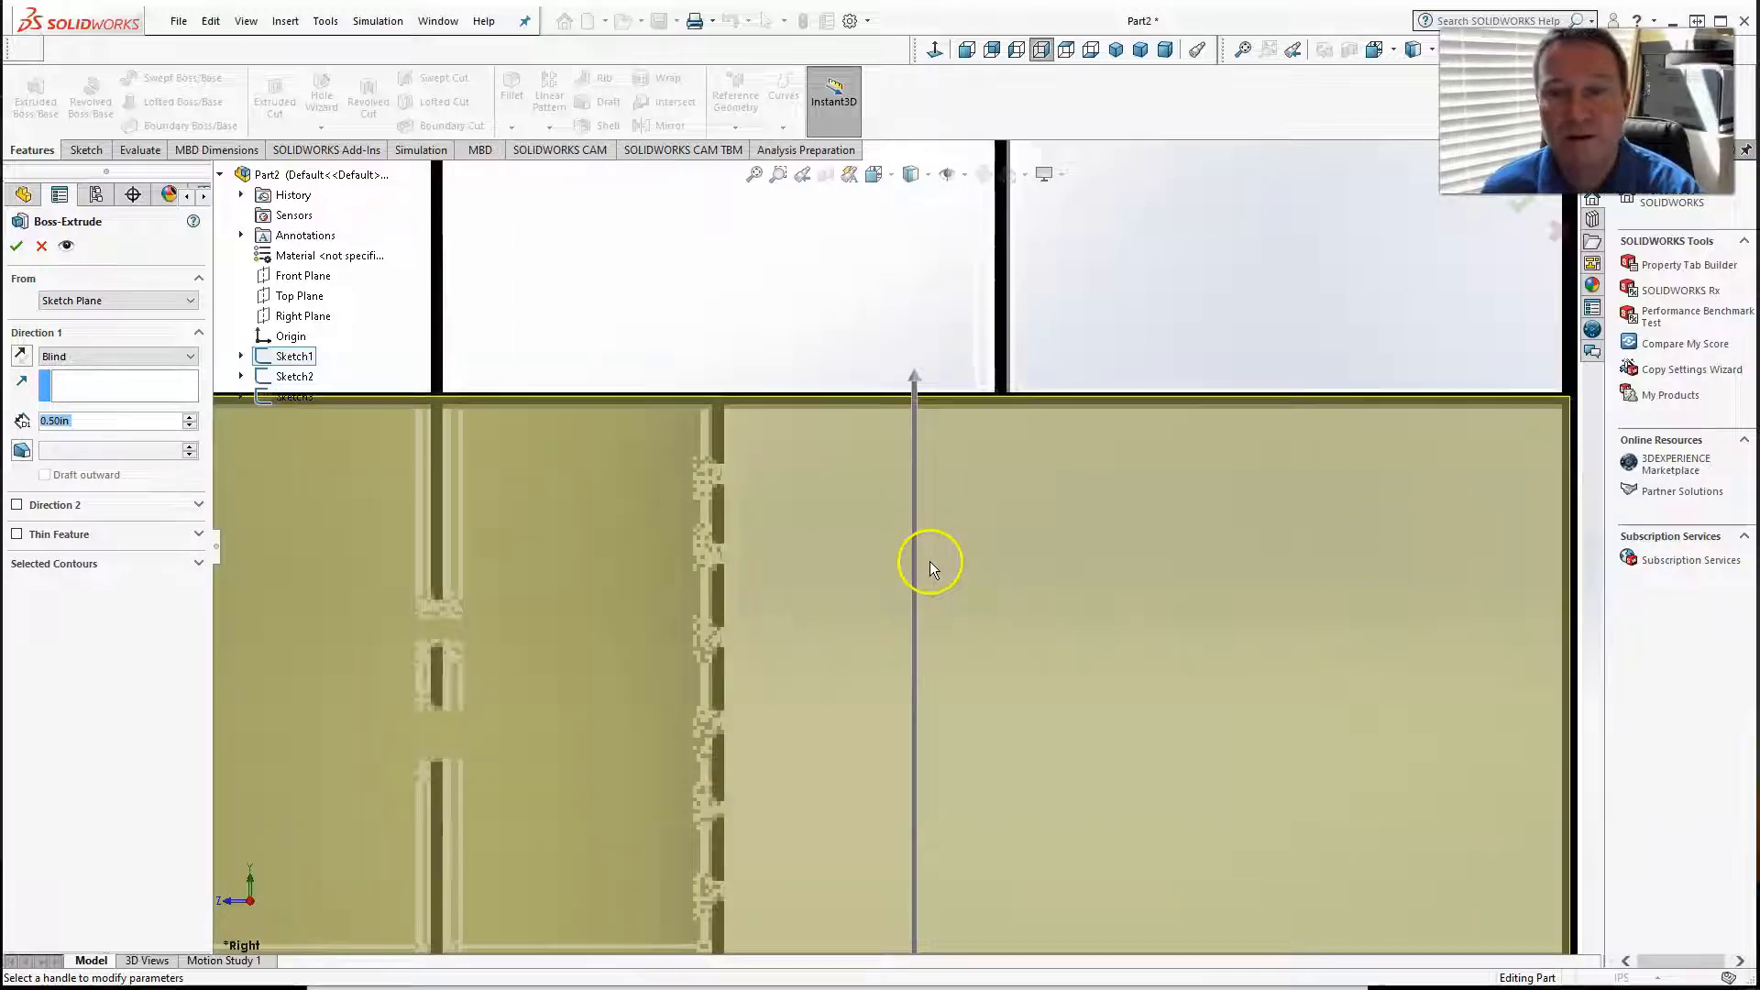
{"action": "scroll", "coordinate": [804, 397], "scroll_direction": "down", "scroll_amount": 3}
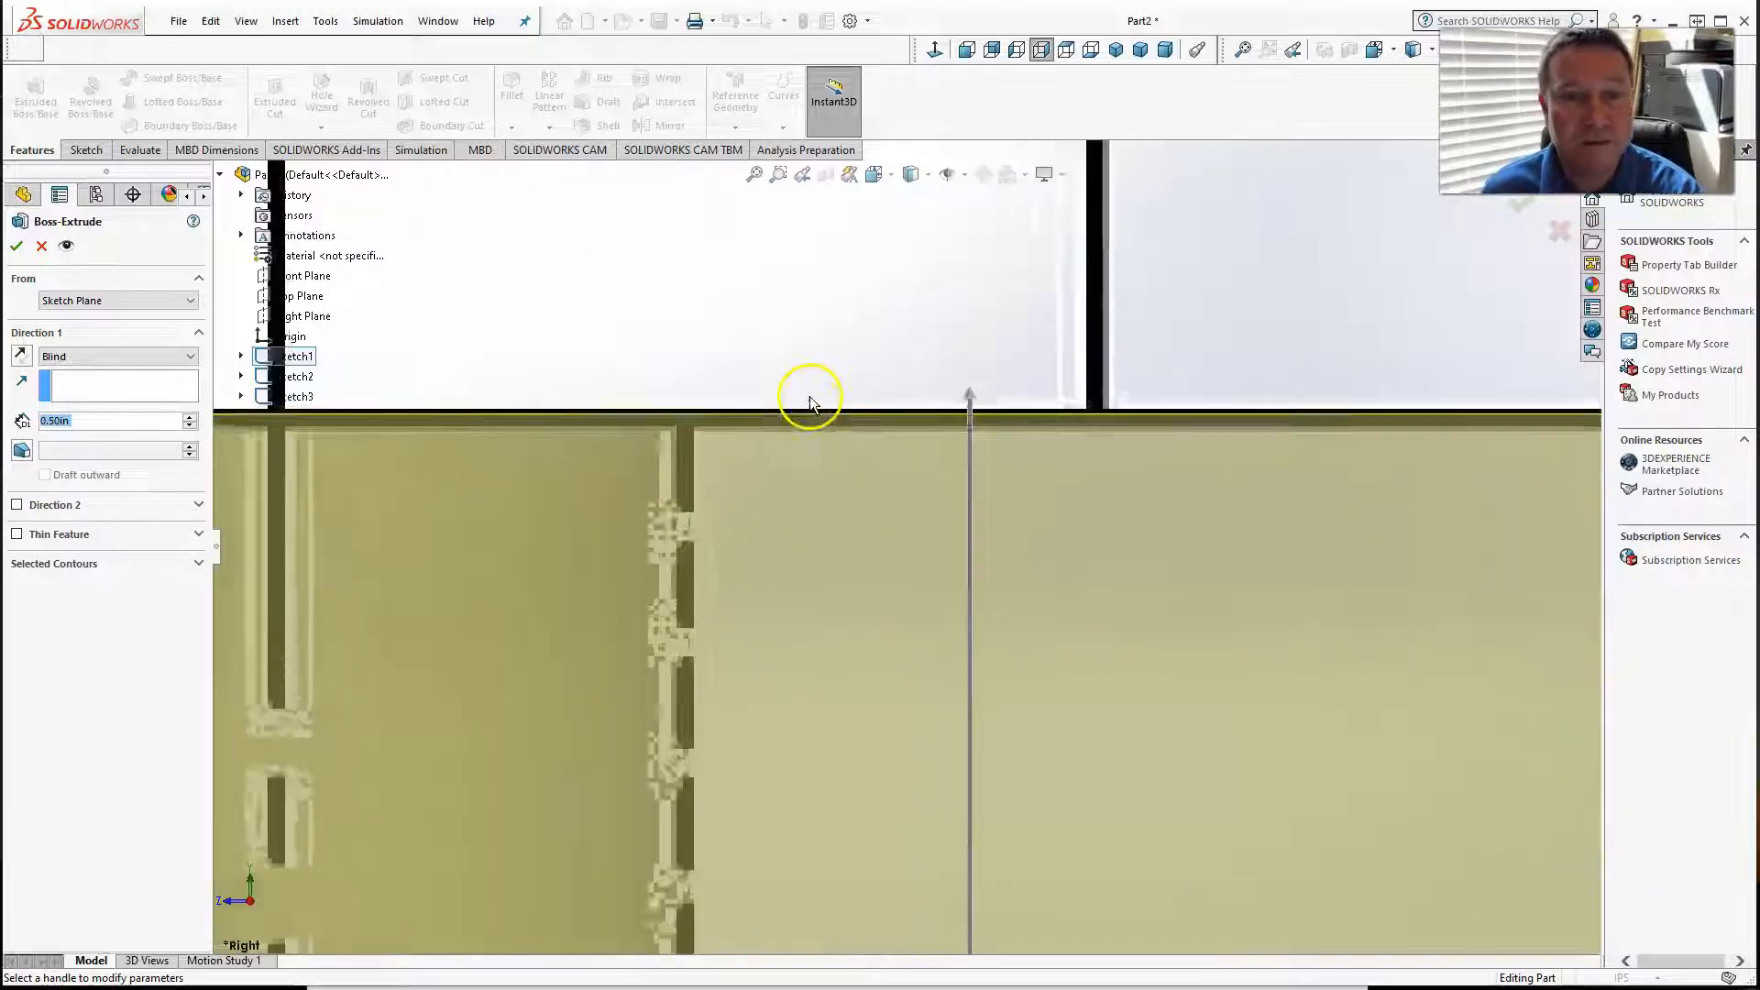
{"action": "scroll", "coordinate": [1104, 431], "scroll_direction": "down", "scroll_amount": 3}
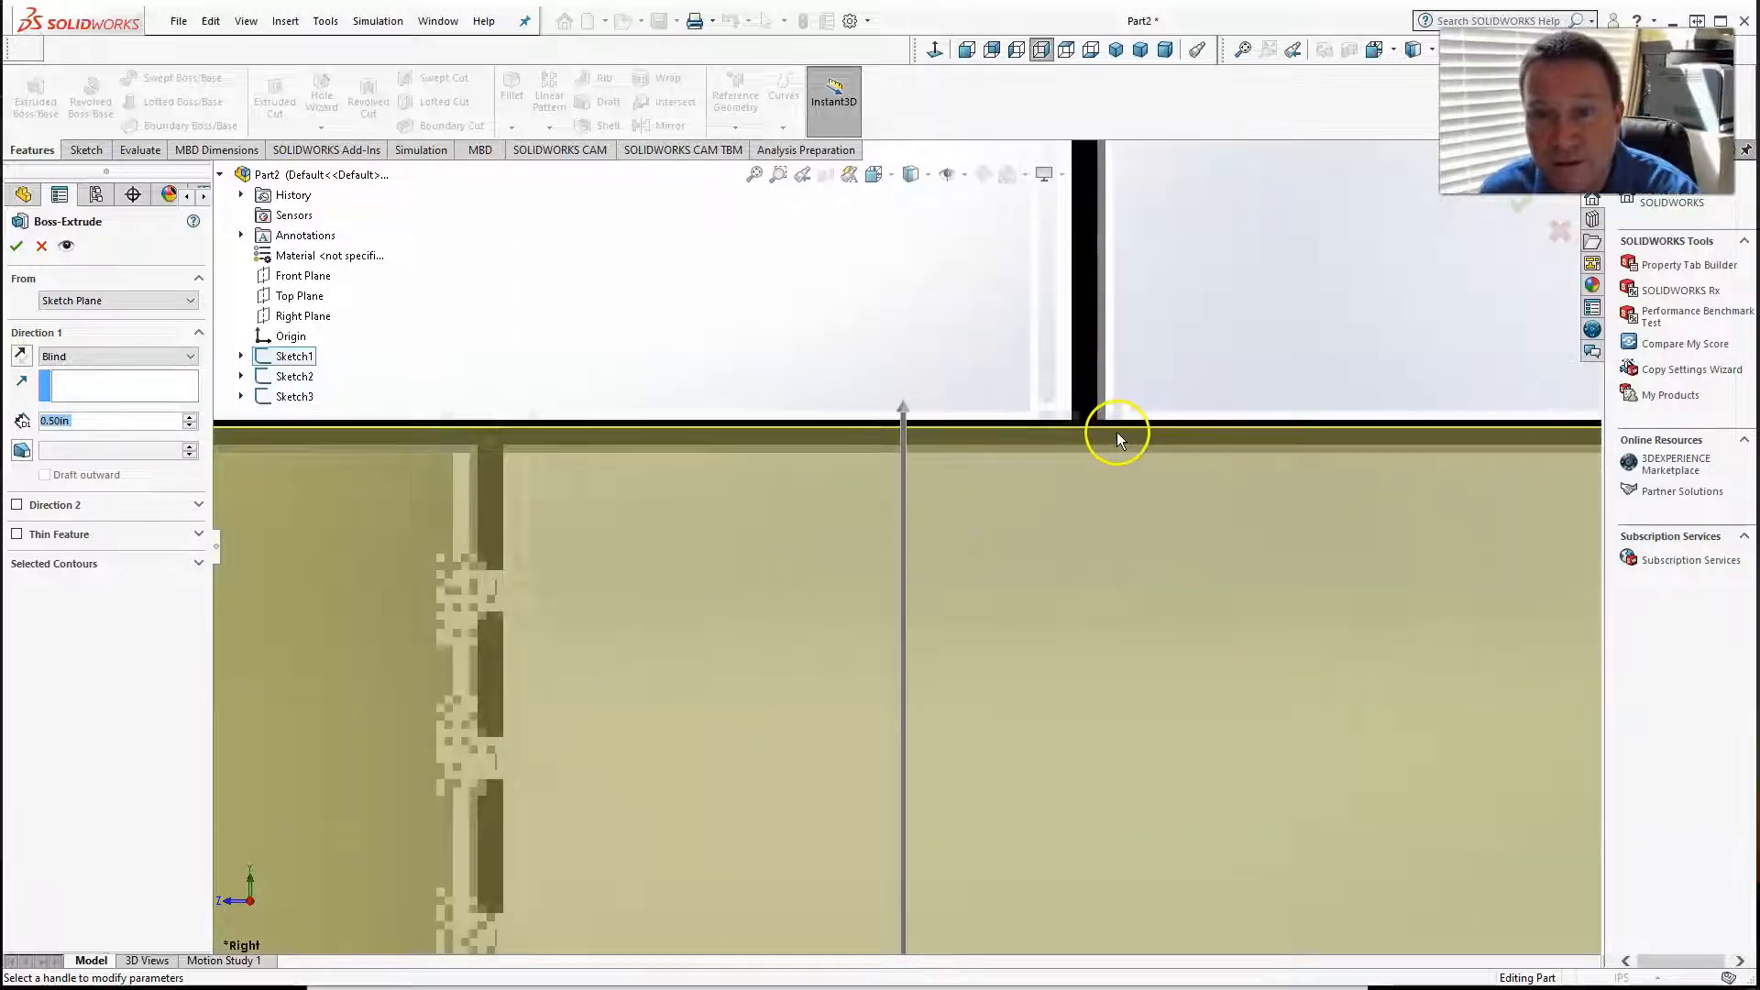
{"action": "scroll", "coordinate": [1118, 427], "scroll_direction": "up", "scroll_amount": 2}
{"action": "scroll", "coordinate": [1125, 458], "scroll_direction": "up", "scroll_amount": 2}
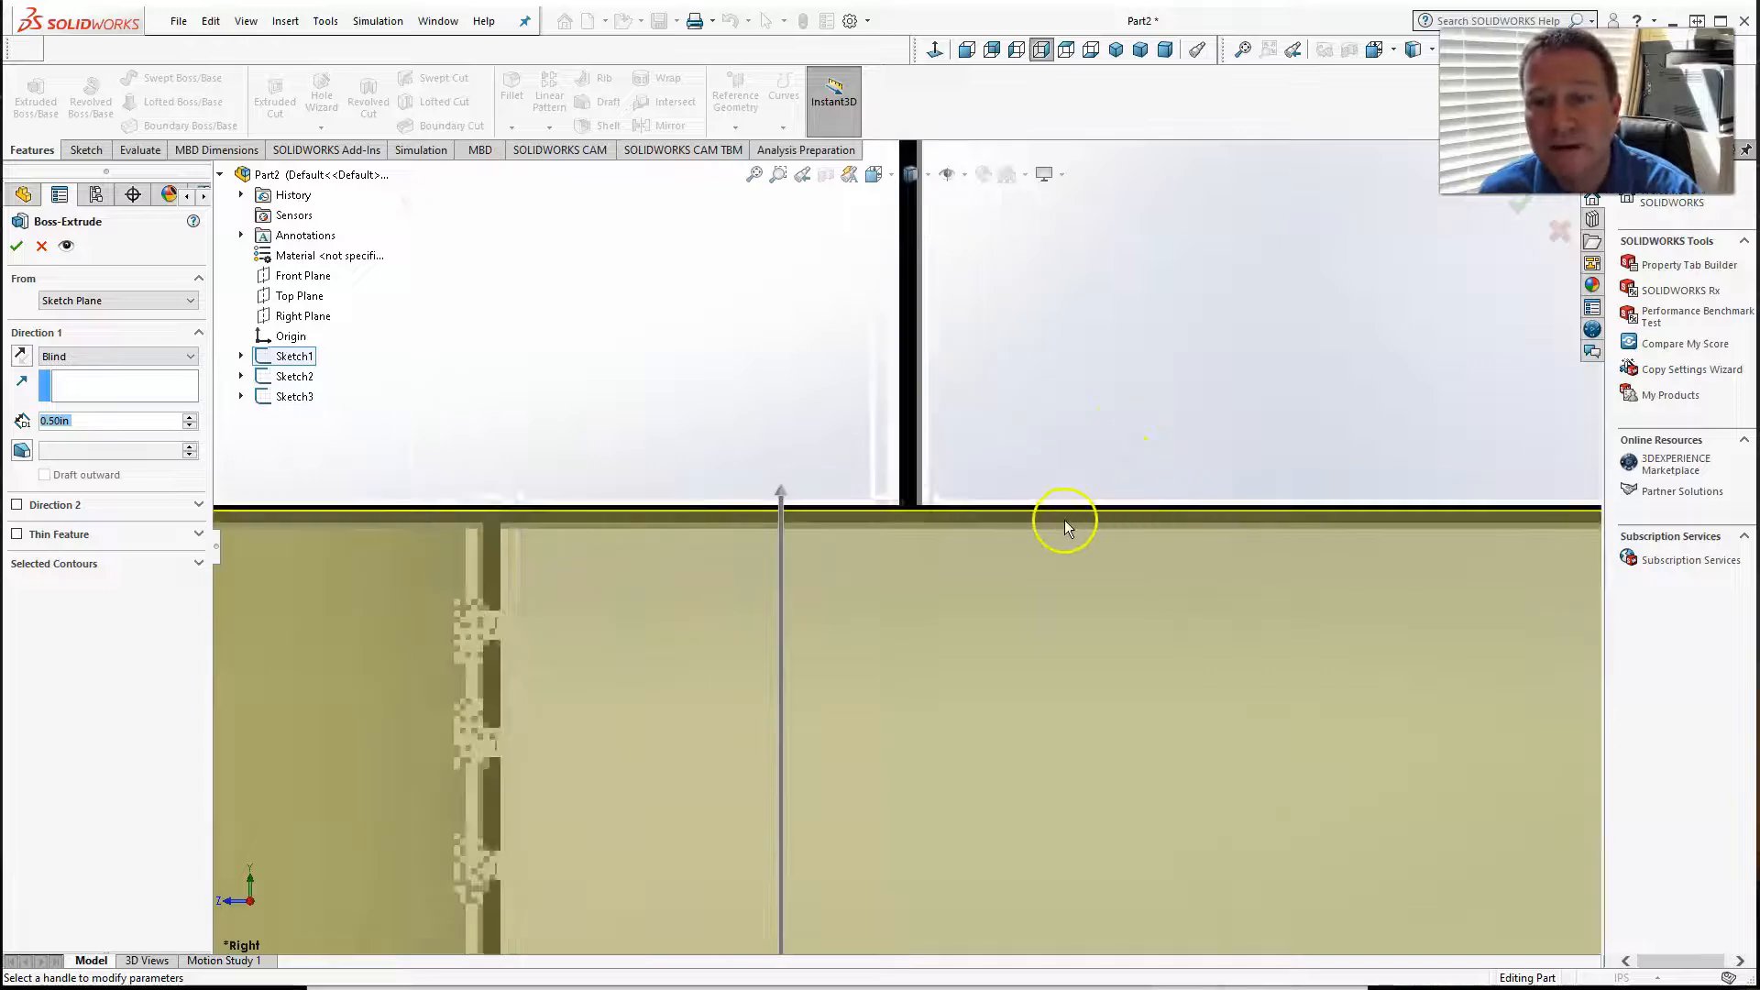
{"action": "scroll", "coordinate": [922, 513], "scroll_direction": "up", "scroll_amount": 1}
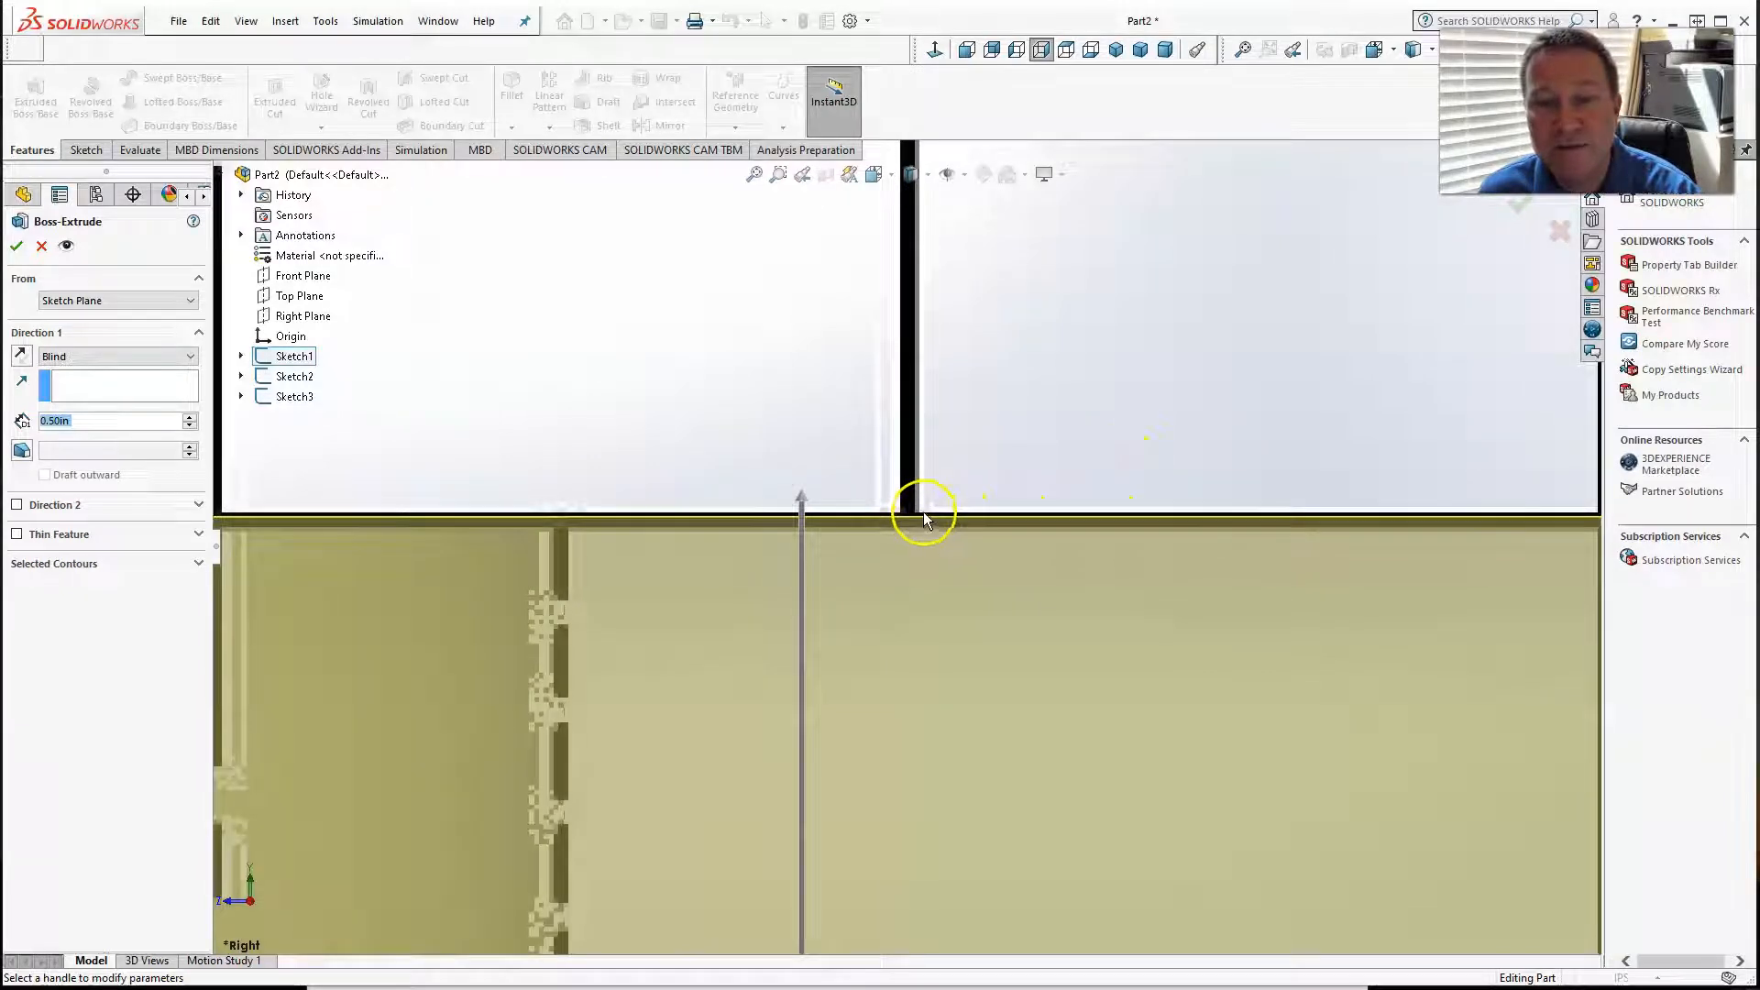
{"action": "scroll", "coordinate": [921, 518], "scroll_direction": "down", "scroll_amount": 1}
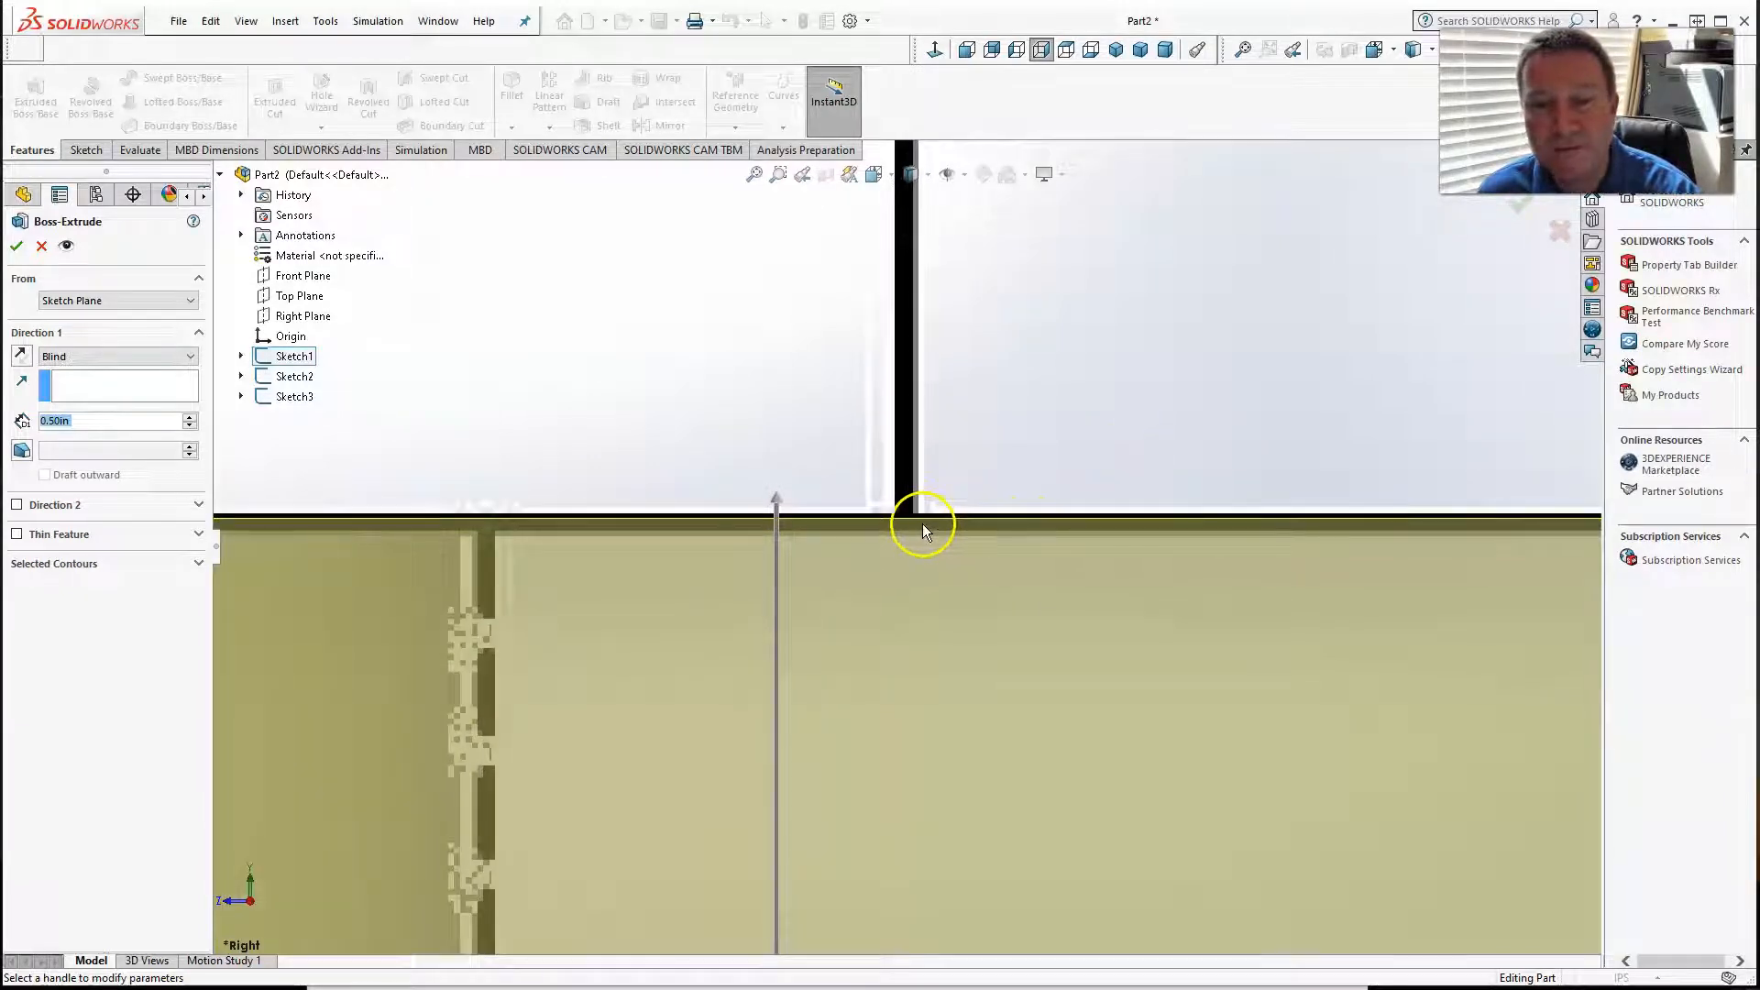
{"action": "scroll", "coordinate": [923, 524], "scroll_direction": "up", "scroll_amount": 6}
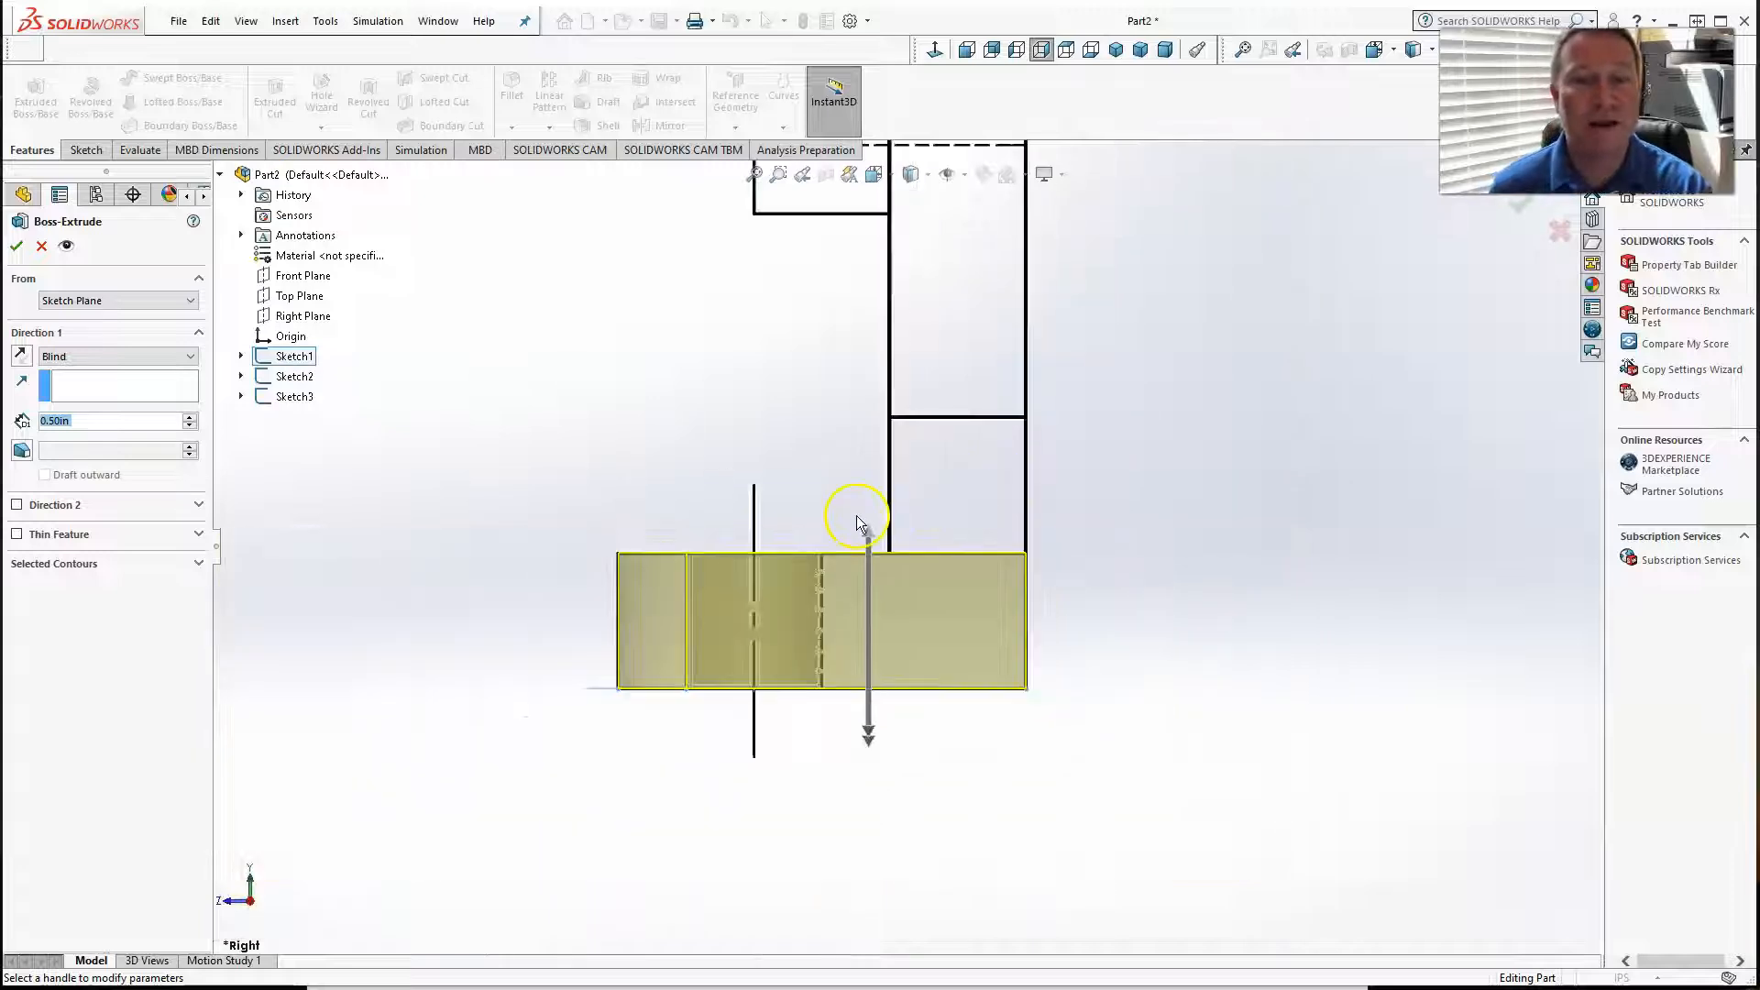
Step: Accept the boss extrusion of the base and inspect the solid at an angle against the sketch pictures
{"action": "left_click", "coordinate": [17, 247]}
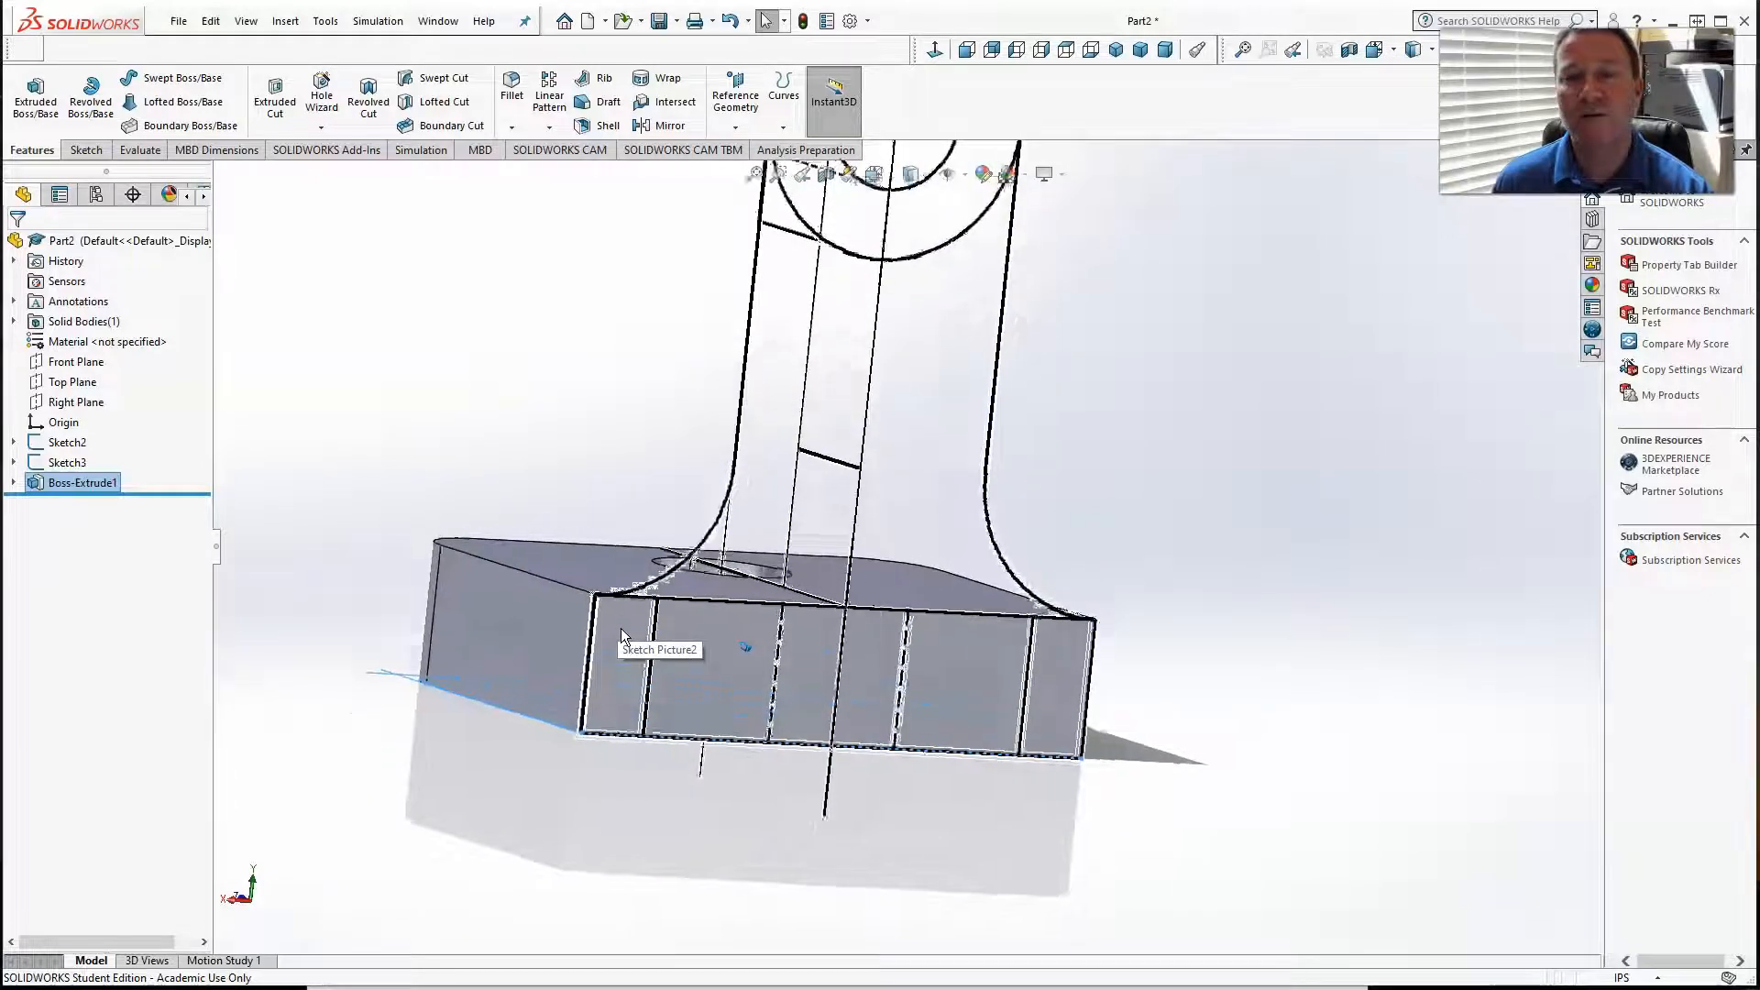
{"action": "left_click", "coordinate": [612, 641]}
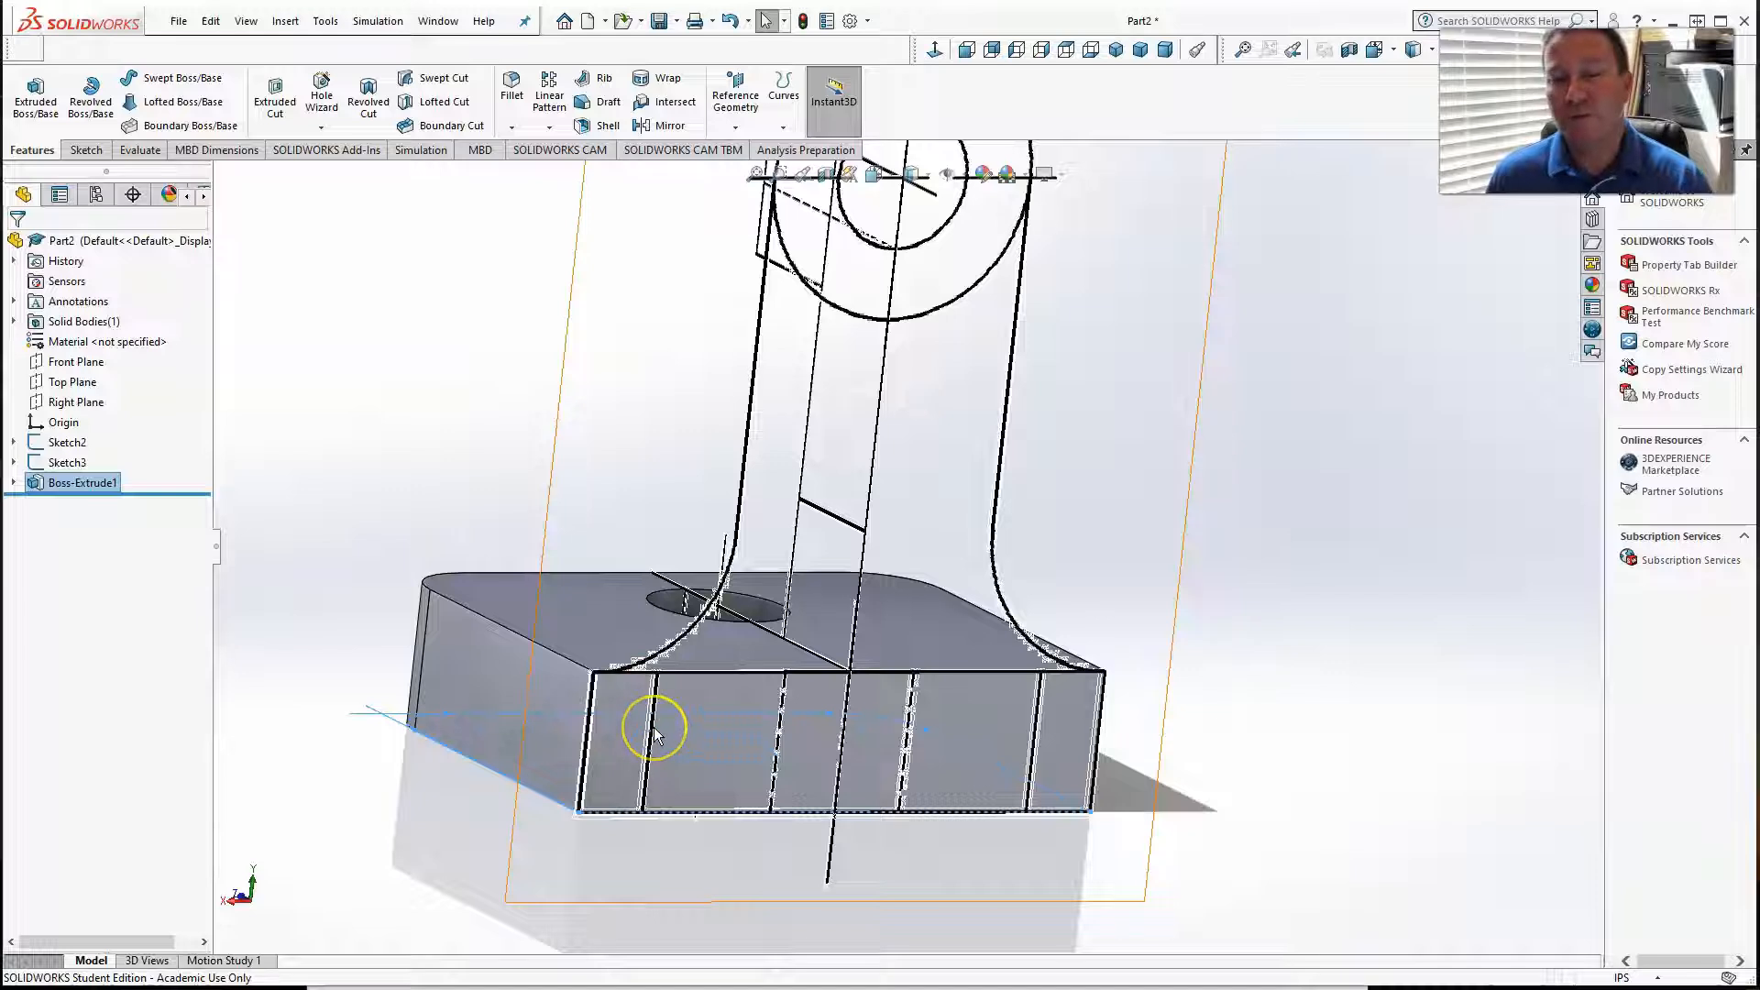
{"action": "left_click", "coordinate": [465, 828]}
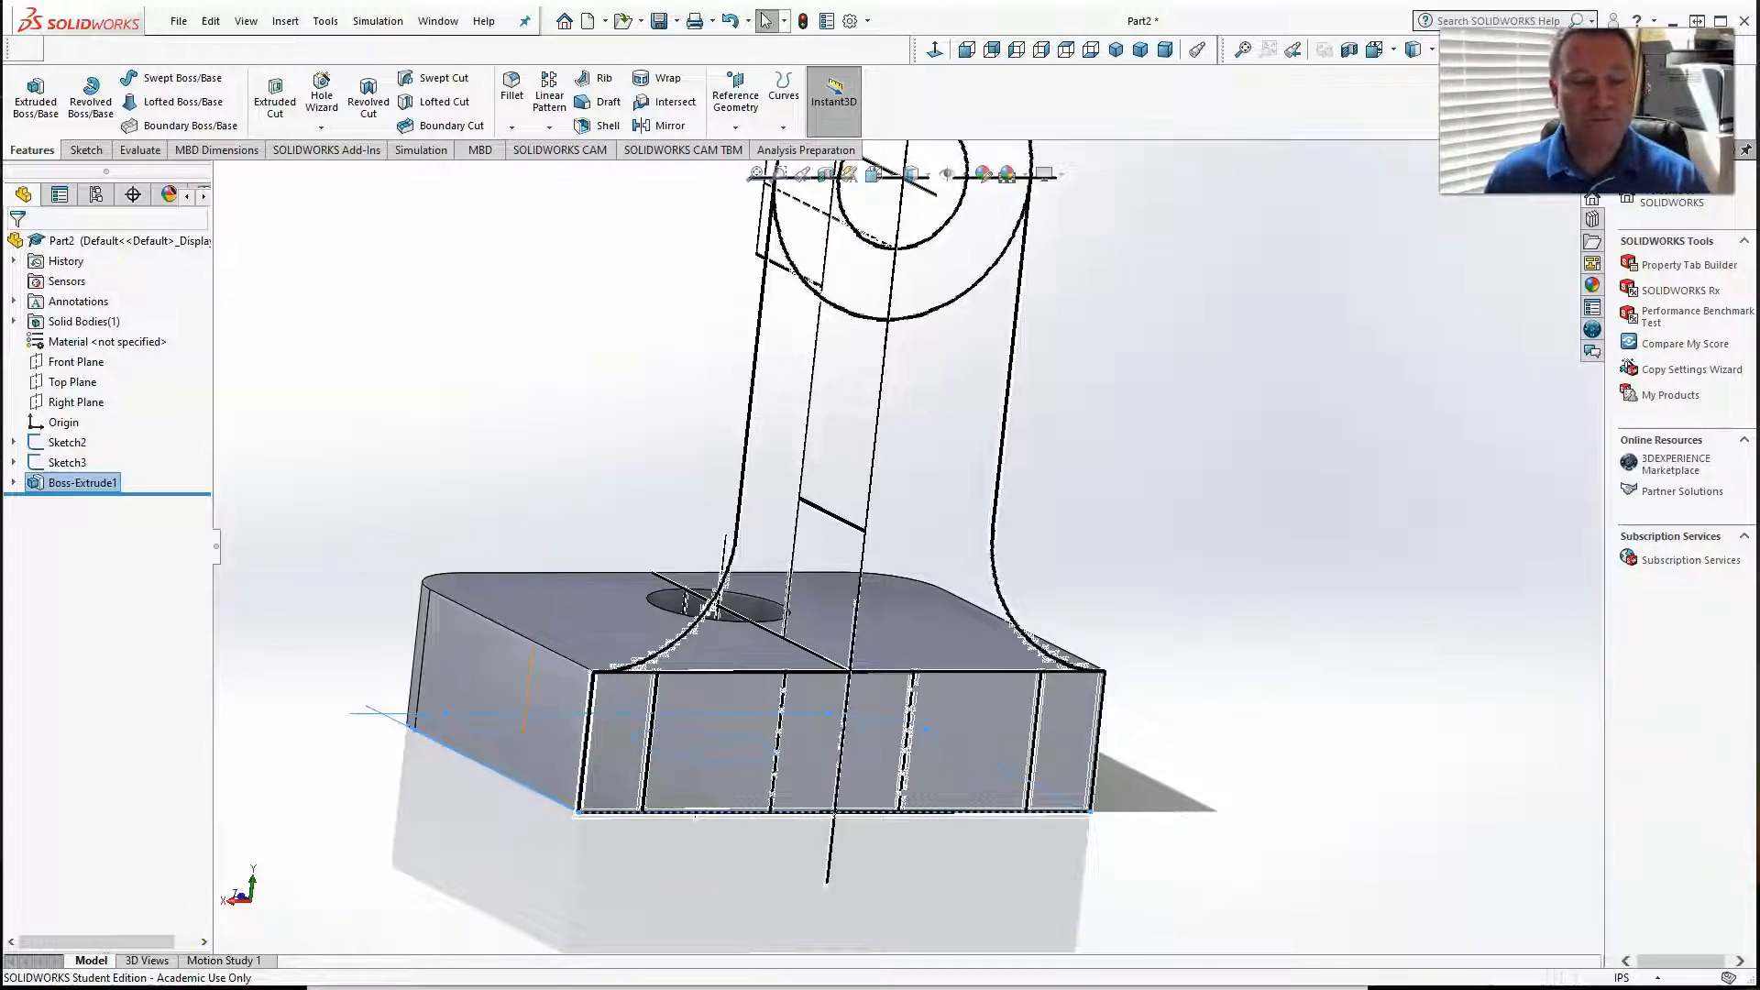